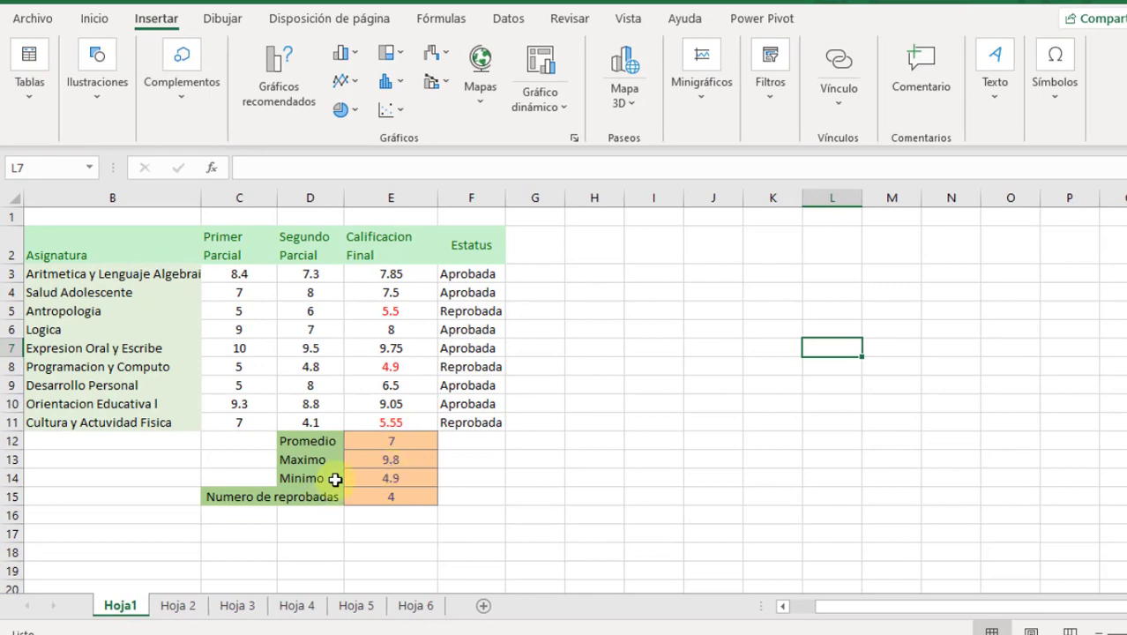
Step: Select B2:C11, the Asignatura and Primer Parcial columns, as the chart data
left_click(173, 494)
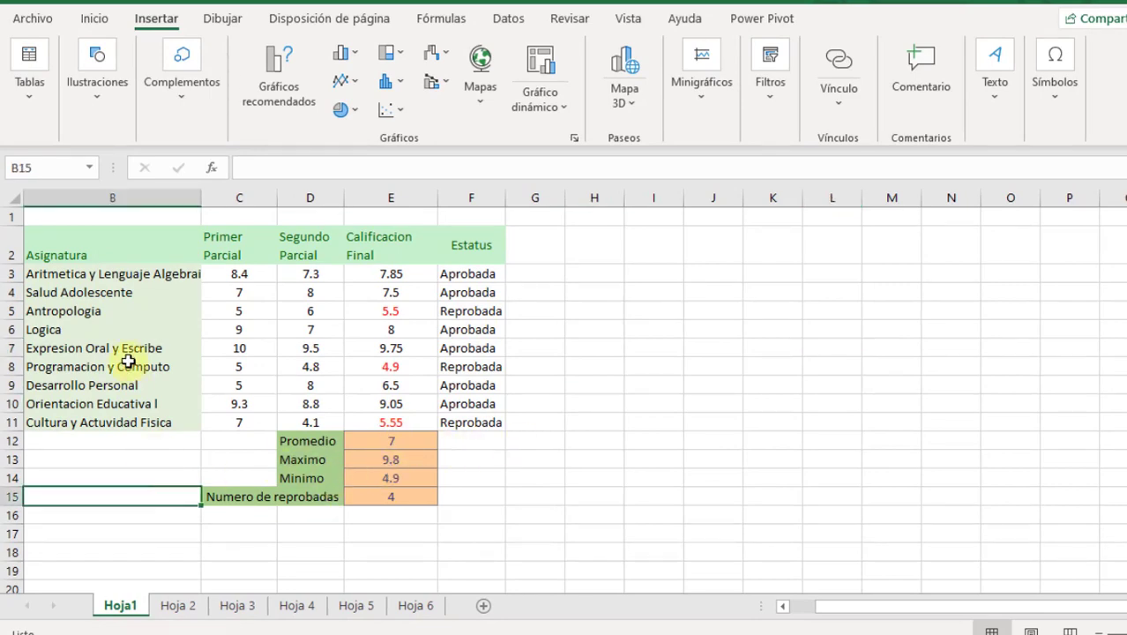
left_click_drag(78, 251, 235, 249)
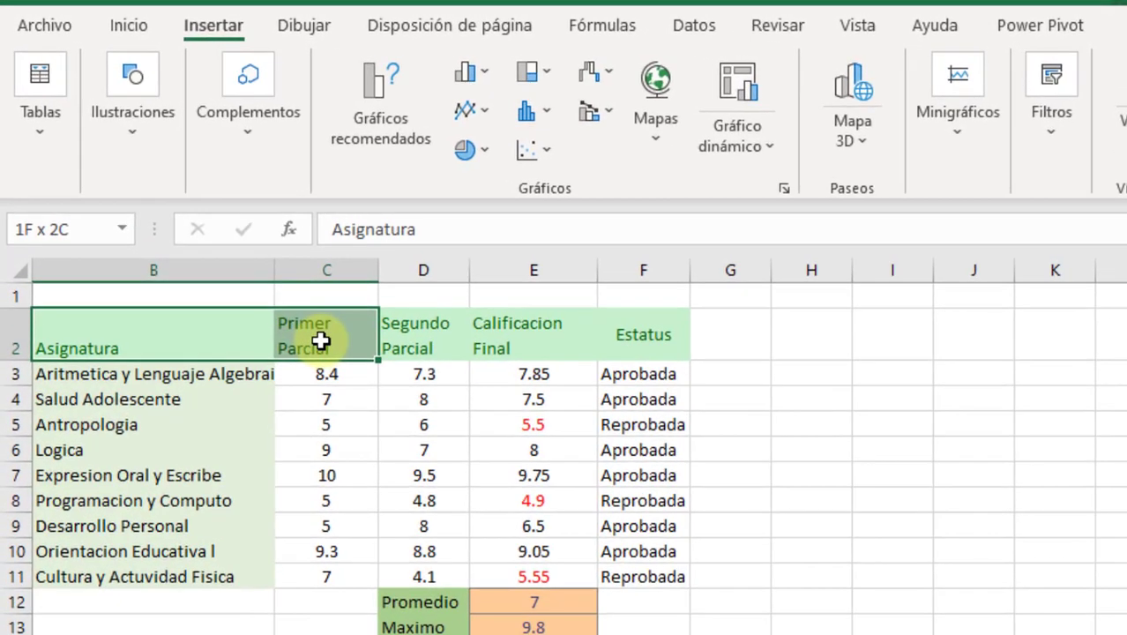
left_click_drag(321, 341, 334, 585)
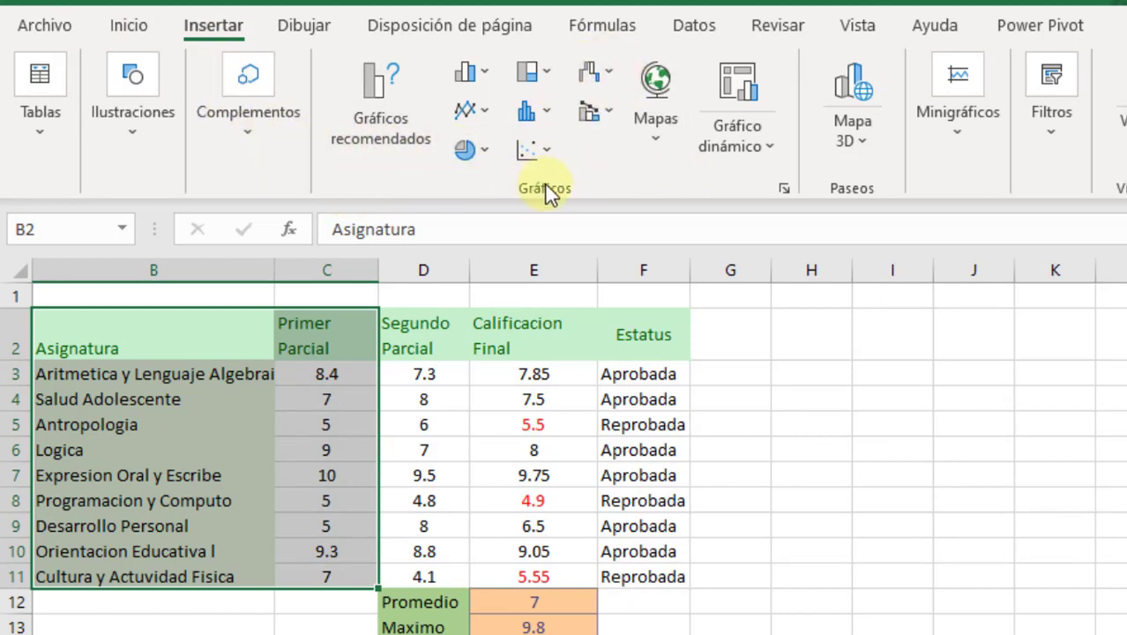
left_click(483, 75)
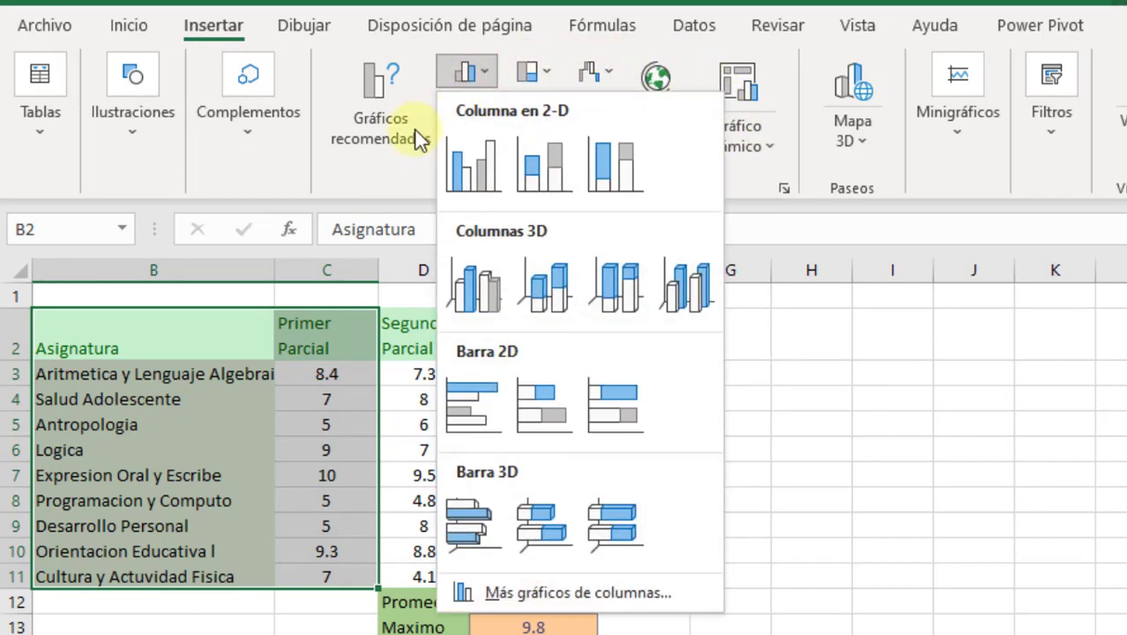
left_click(384, 174)
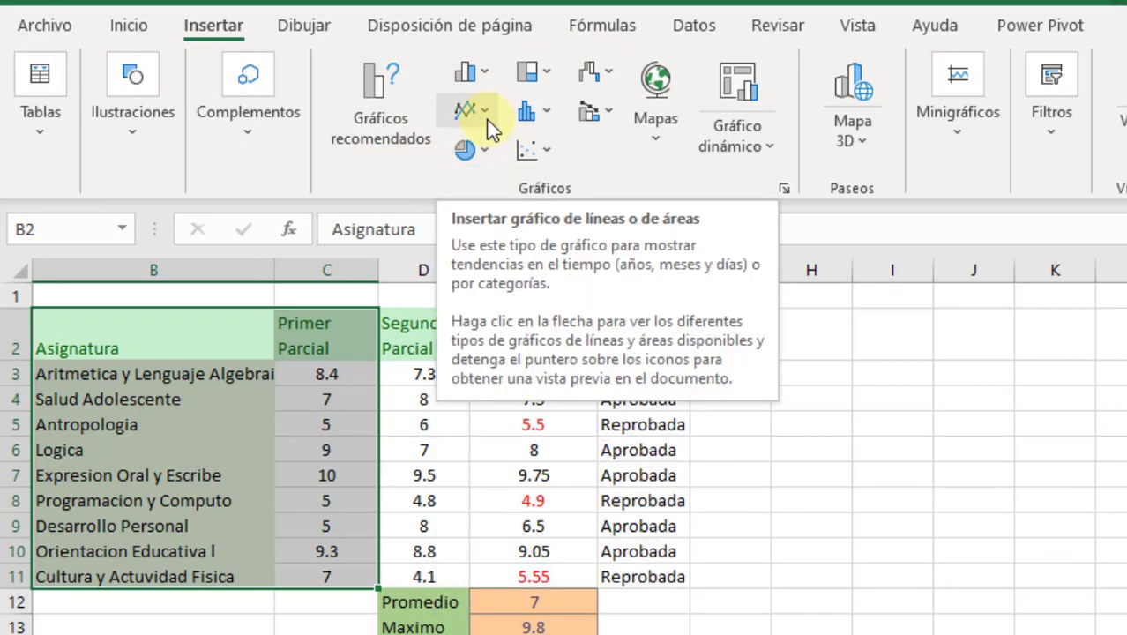
left_click(482, 155)
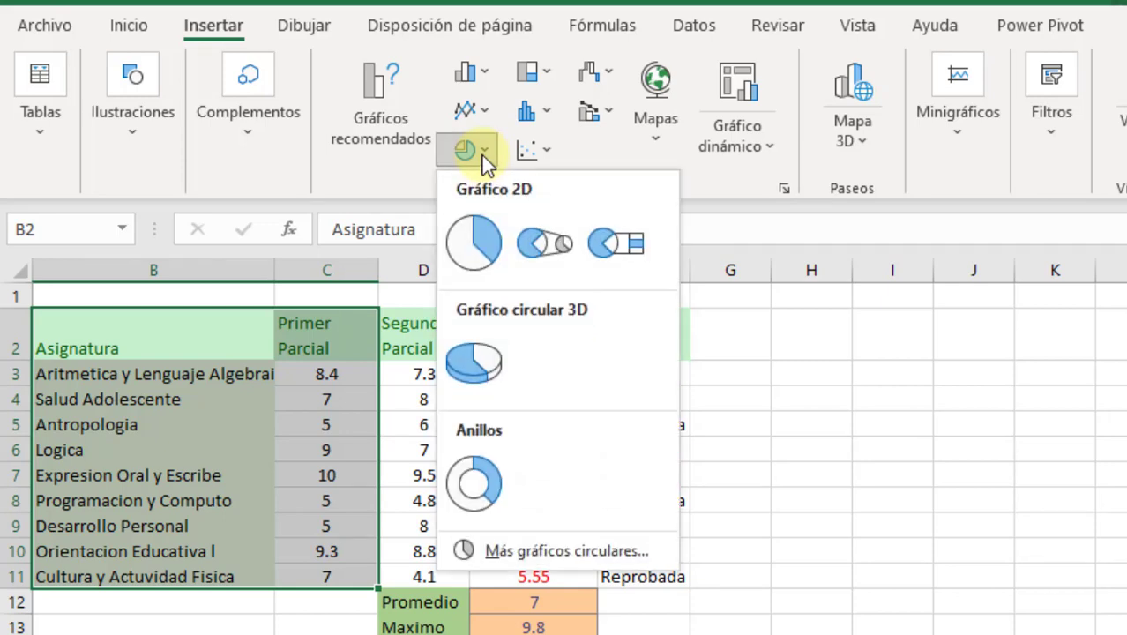
left_click(547, 157)
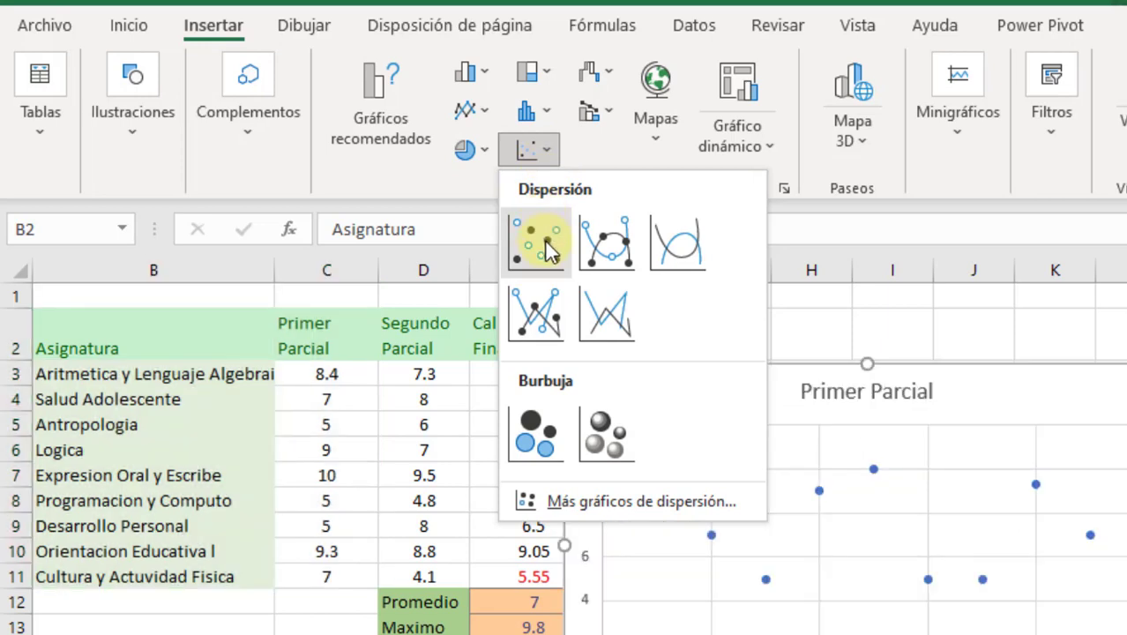
left_click(547, 157)
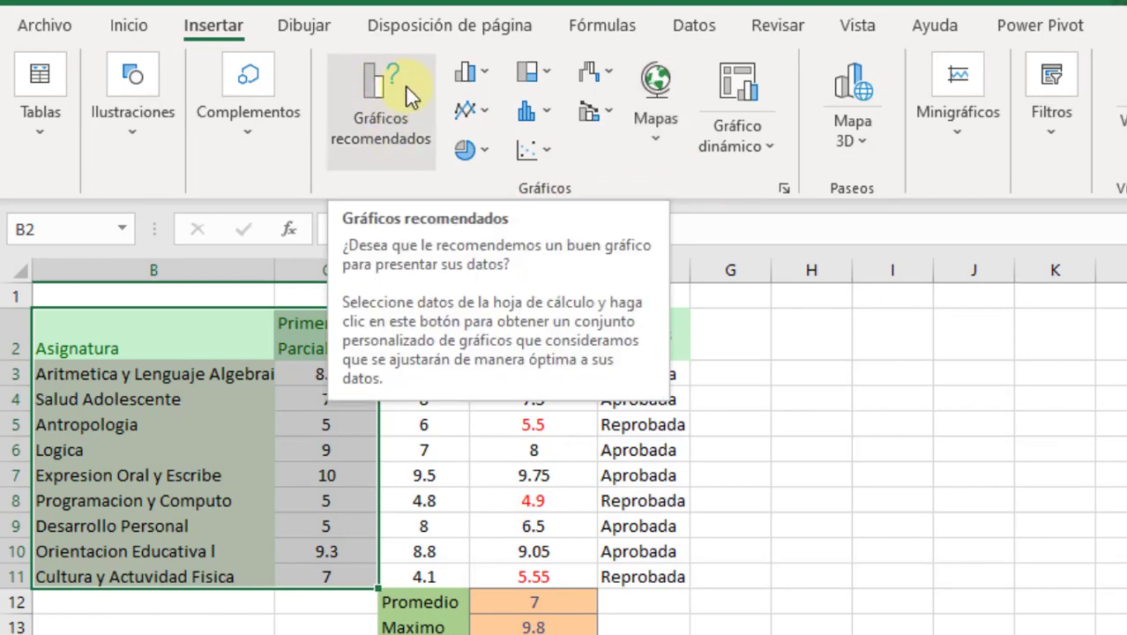
Step: Preview the funnel and Pareto recommendations, then choose Columnas agrupadas for the Primer Parcial scores
left_click(395, 112)
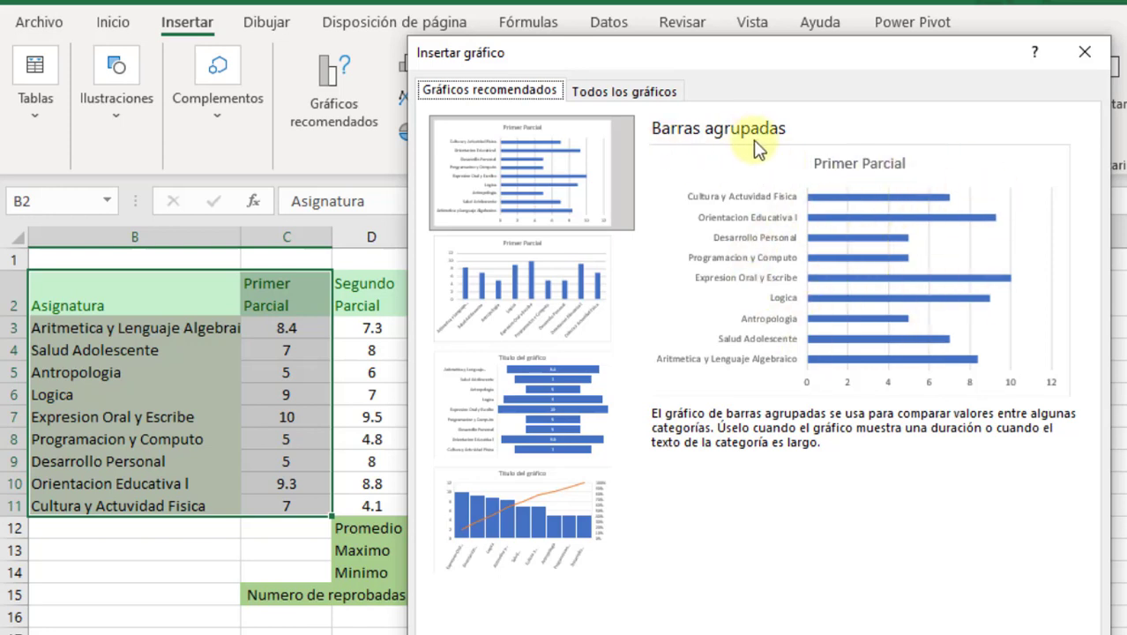
left_click(505, 284)
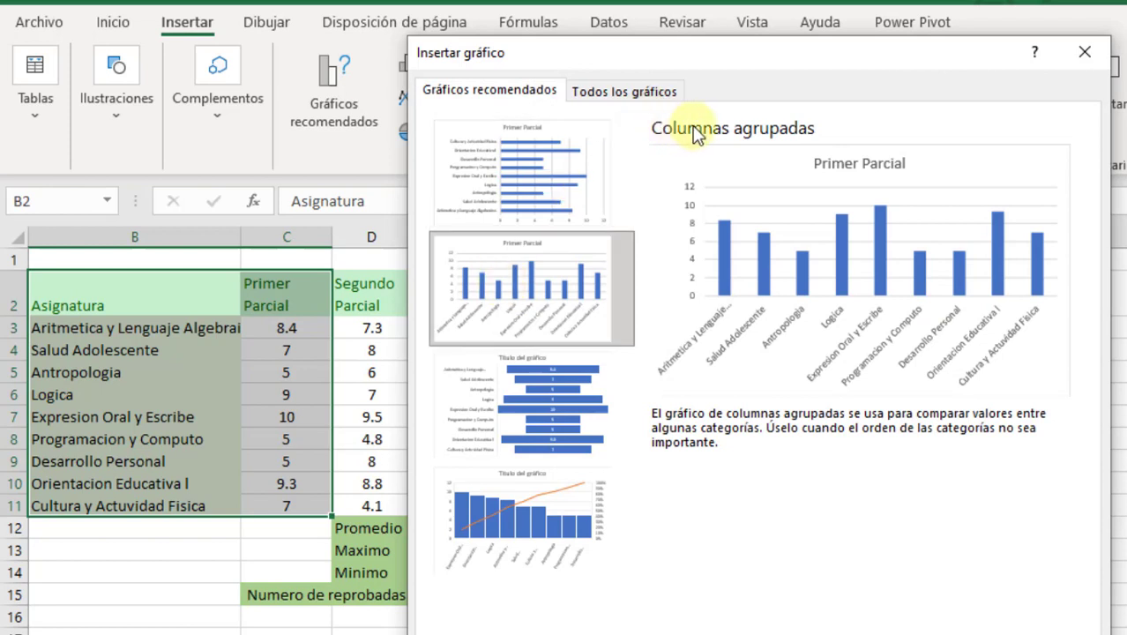
left_click(476, 434)
left_click(532, 536)
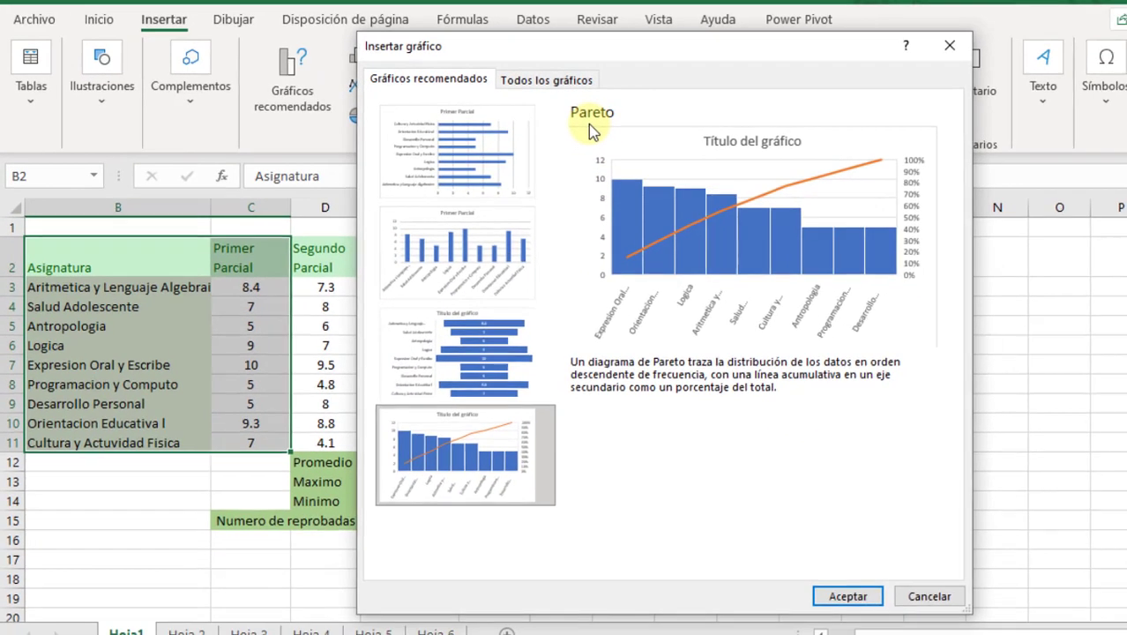
left_click(457, 256)
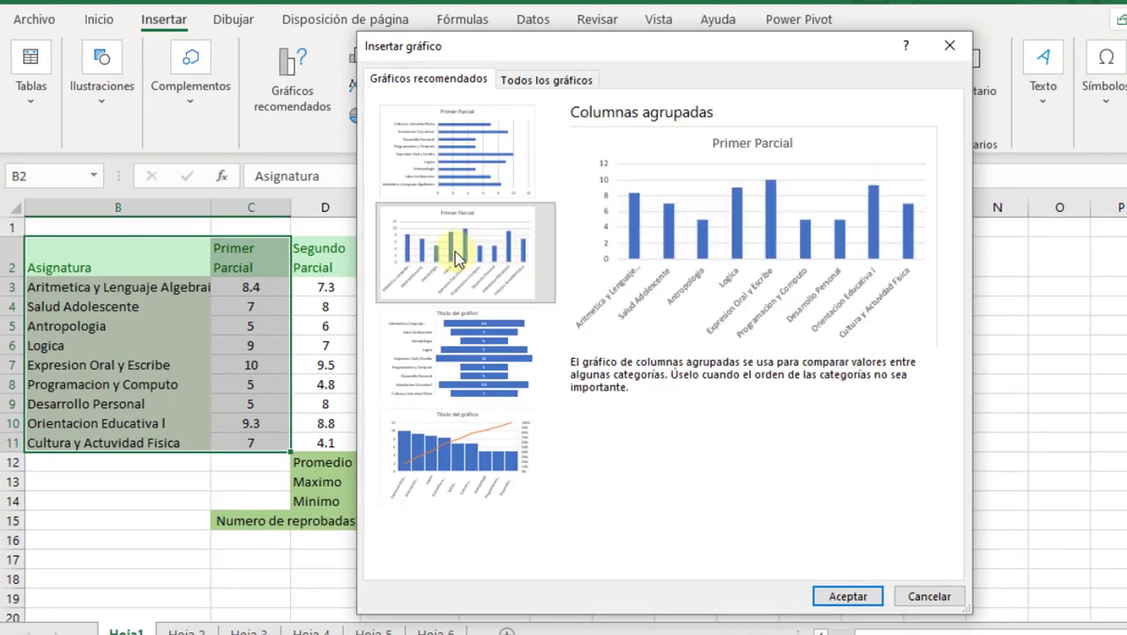
Step: Insert the clustered column chart and move it beside the grades table, over columns H–P
left_click(846, 597)
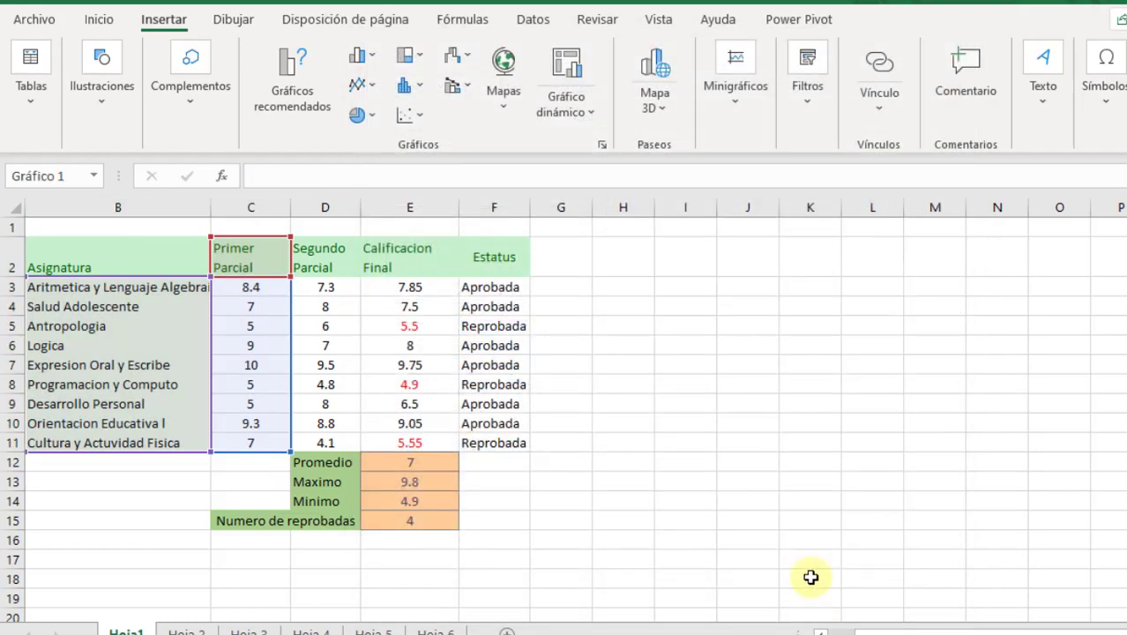
mouse_move(579, 315)
left_mouse_down()
mouse_move(775, 297)
mouse_move(757, 260)
left_mouse_up()
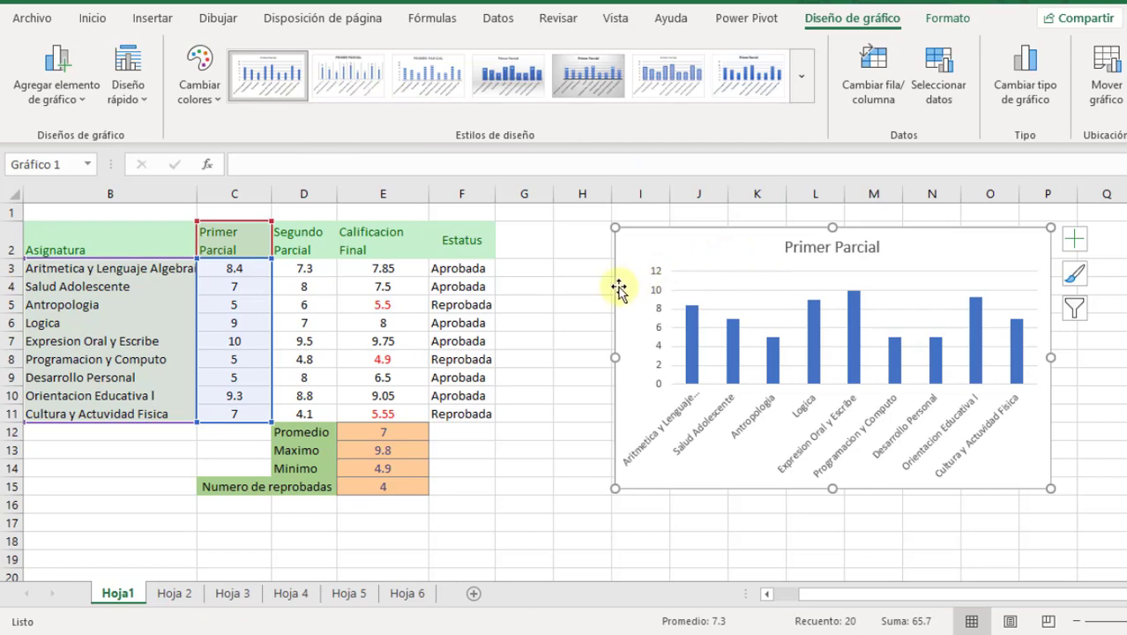
Step: Apply a white Diseño de gráfico style that shows each score value above its bar
left_click(550, 289)
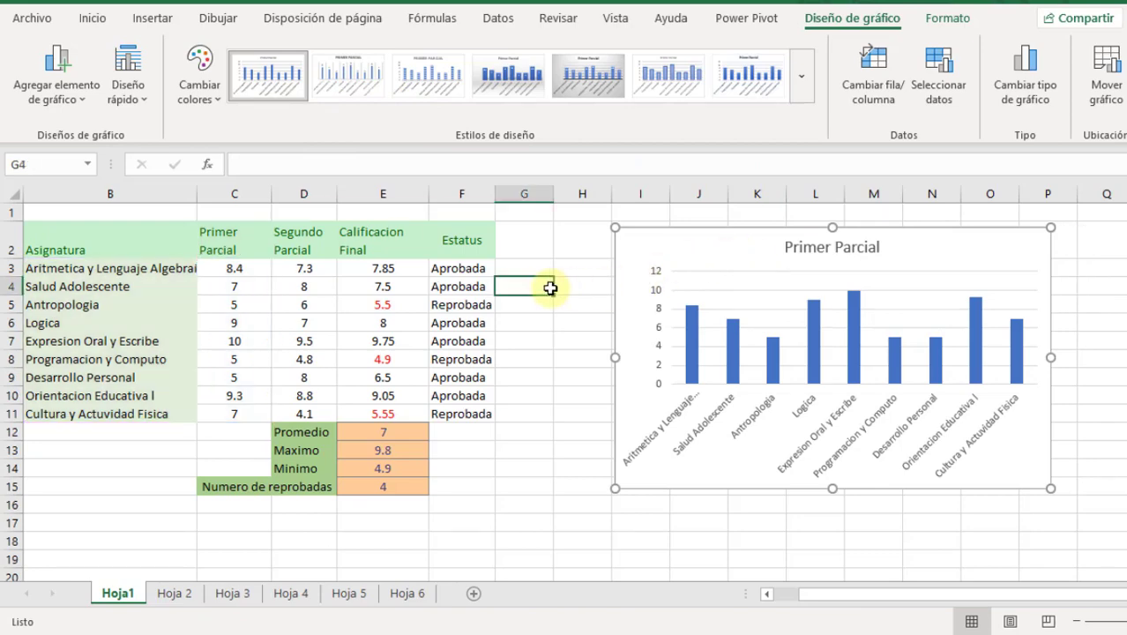
left_click(684, 248)
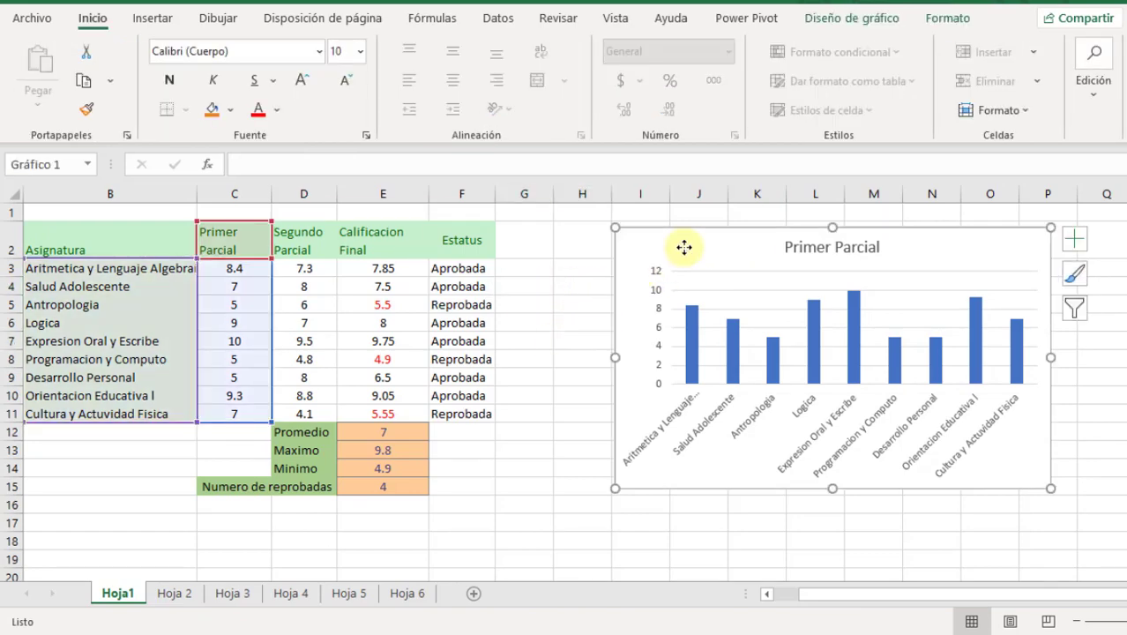
left_click(865, 18)
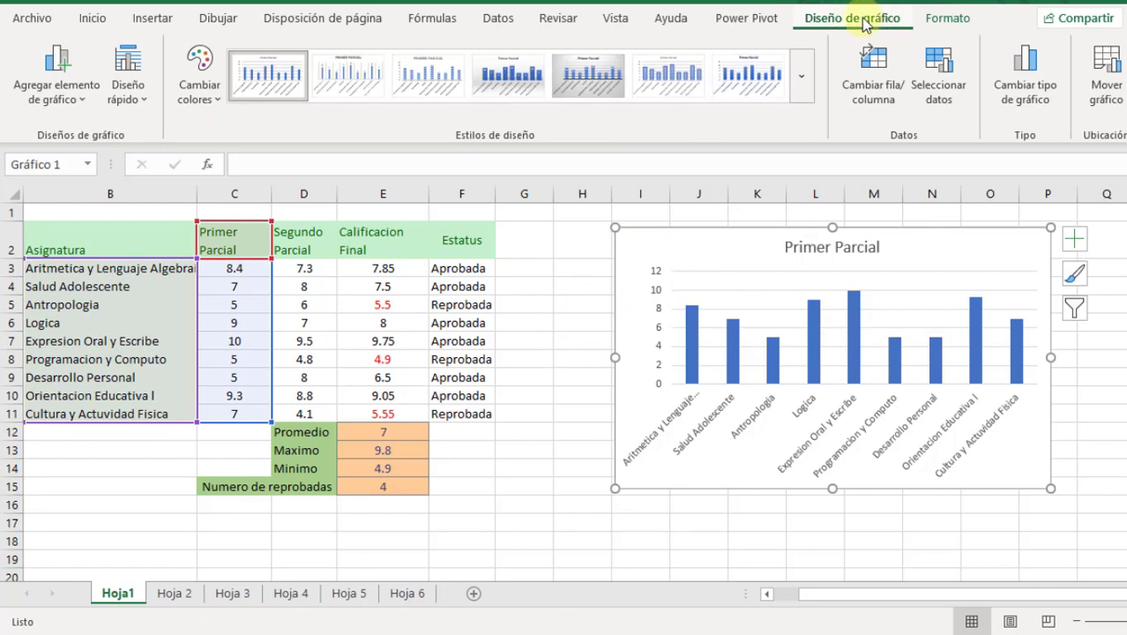
left_click(574, 91)
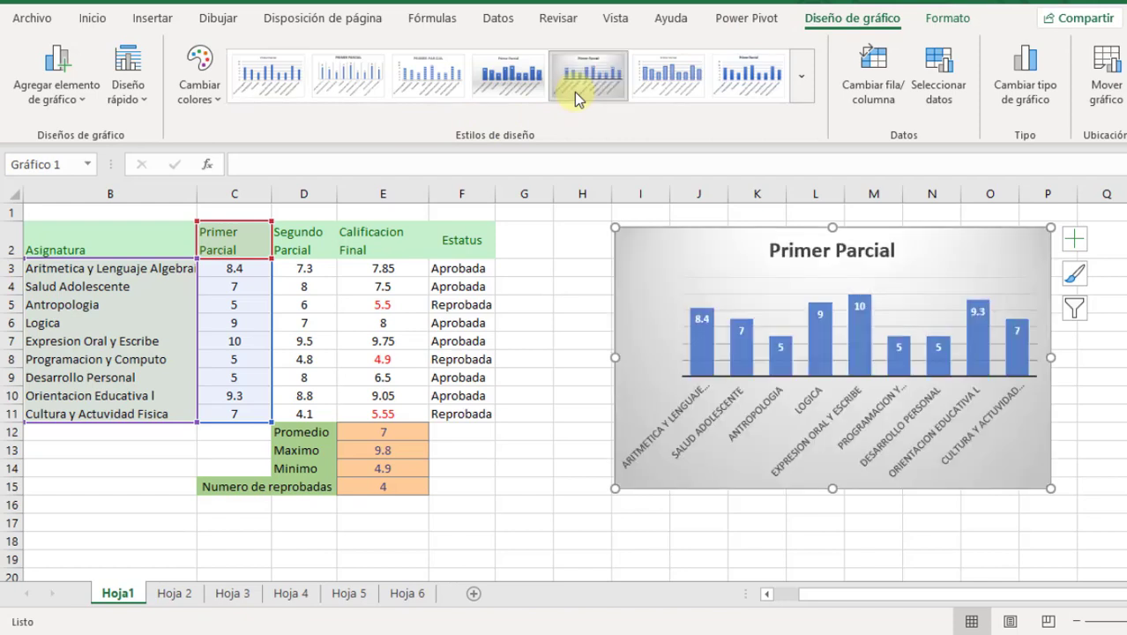
left_click(525, 103)
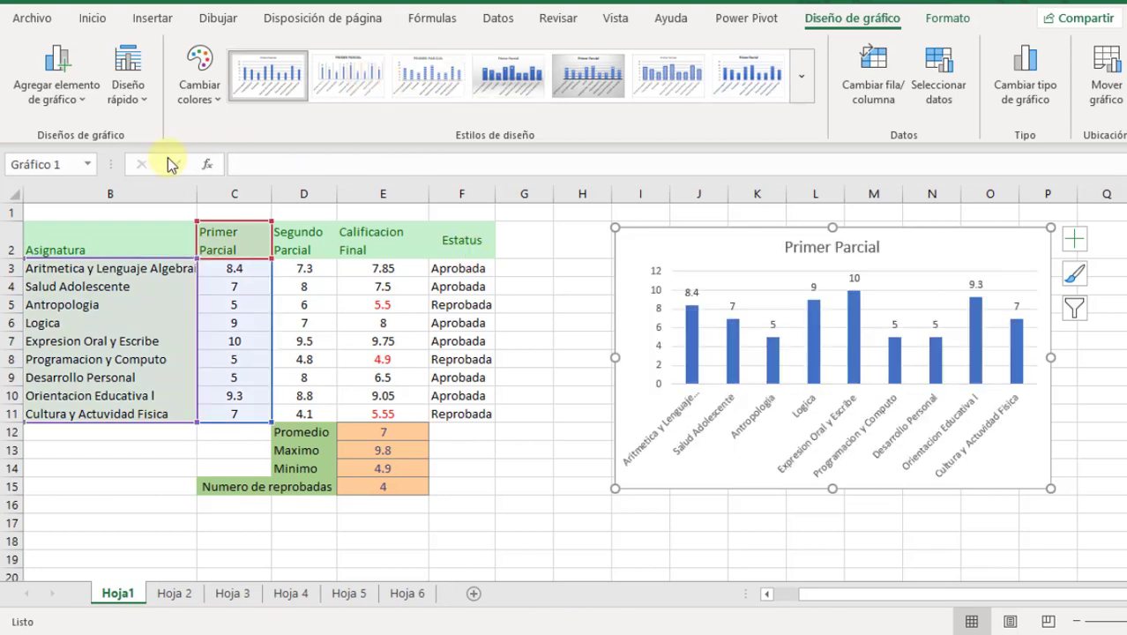
Step: Switch the chart's colour scheme to the orange monochrome palette
left_click(208, 93)
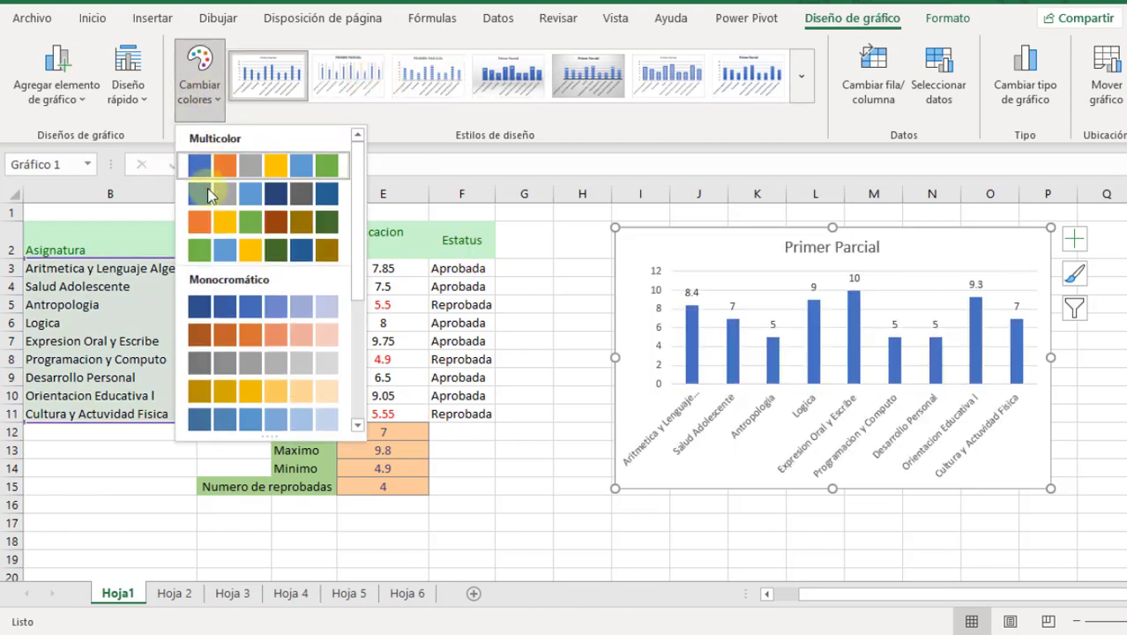
left_click(219, 224)
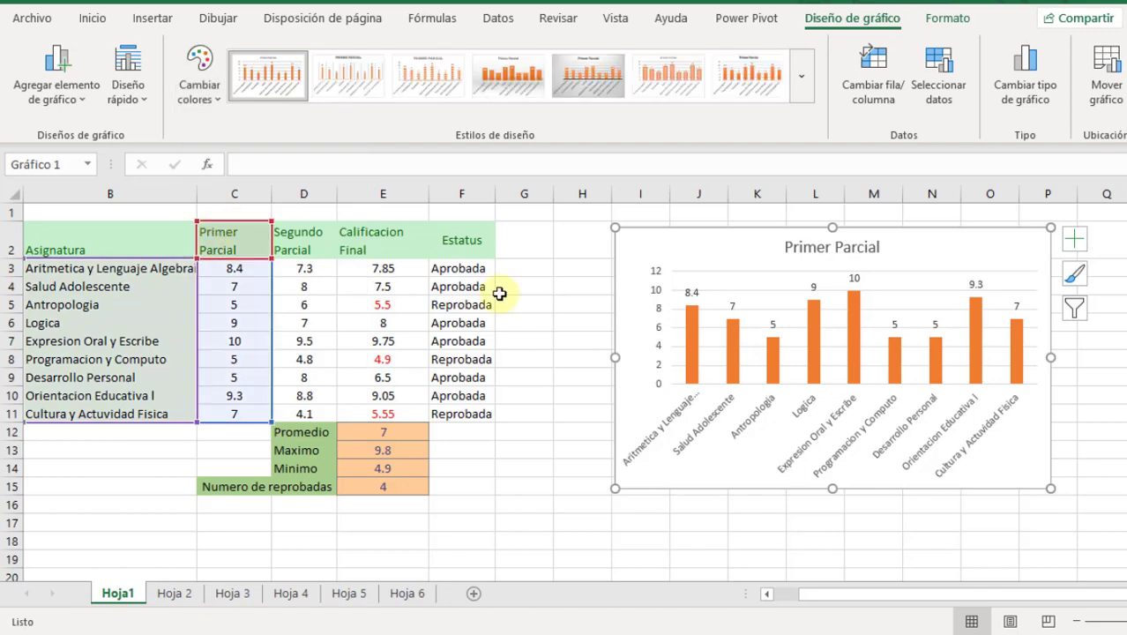
left_click(213, 104)
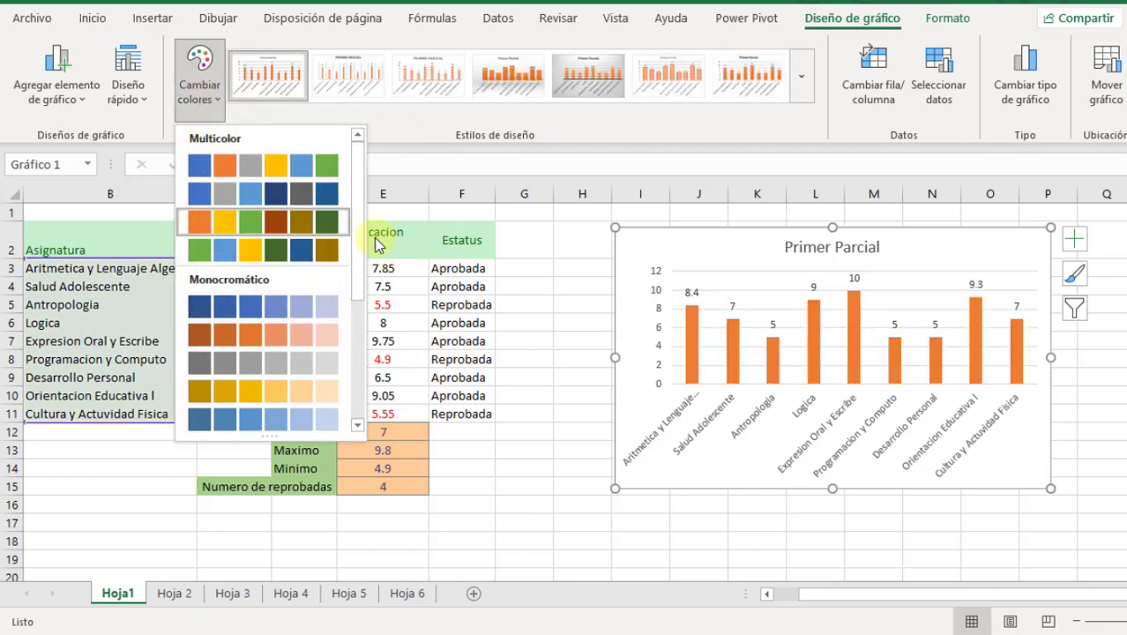
left_click_drag(358, 247, 353, 390)
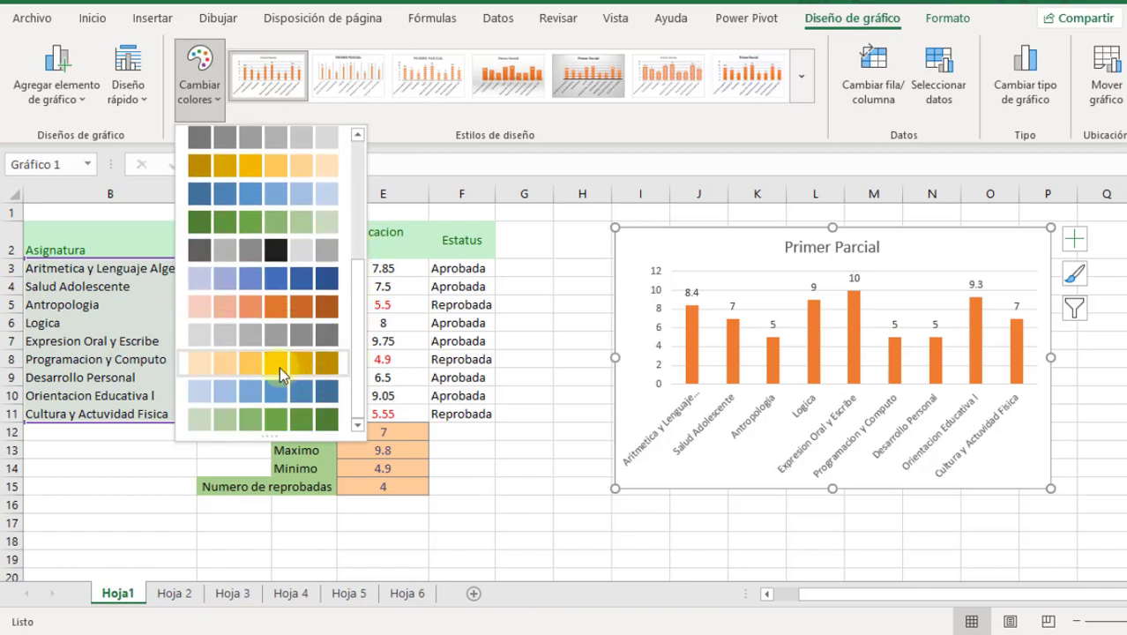
scroll(295, 327, "up", 5)
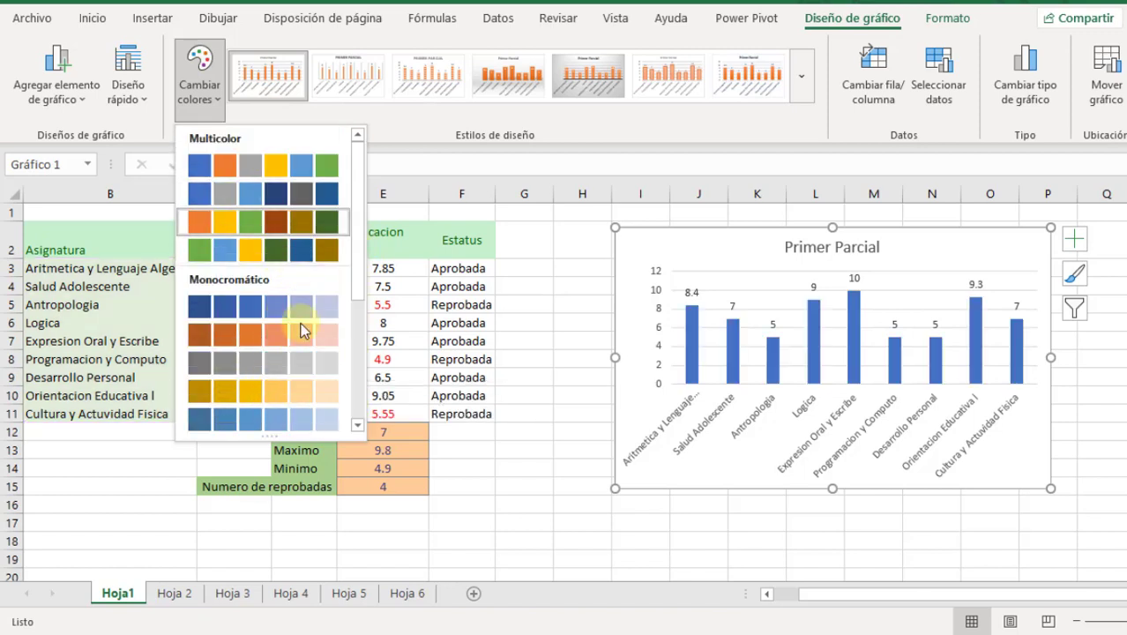
left_click(299, 328)
left_click(138, 93)
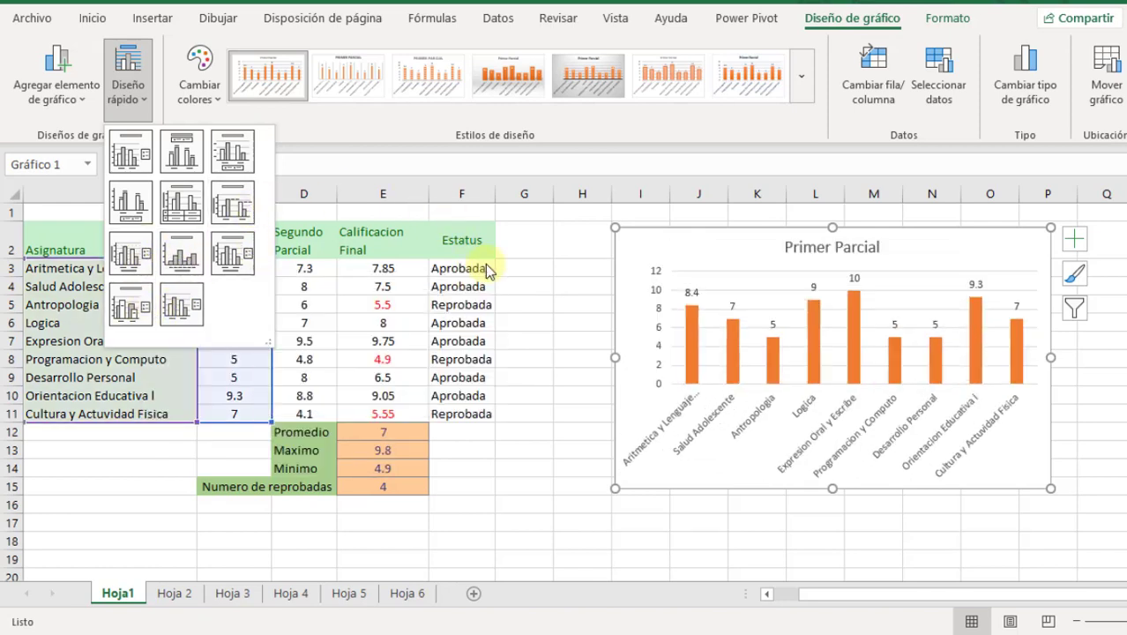
Step: In Seleccionar datos, uncheck Salud Adolescente and Logica so seven subject bars remain
left_click(874, 97)
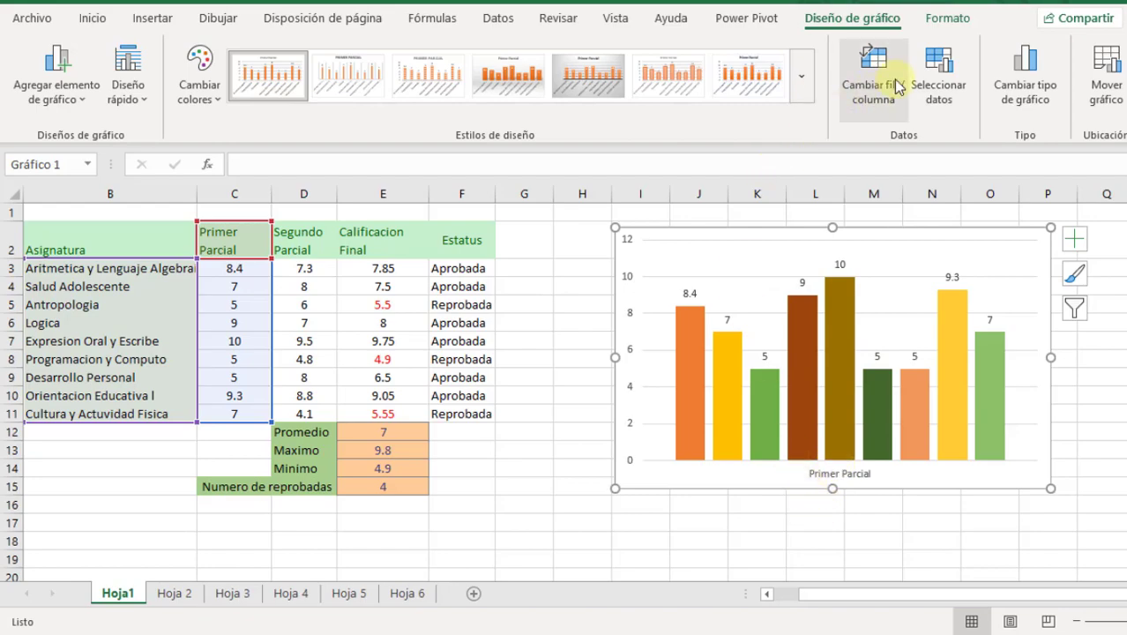
left_click(898, 86)
left_click(950, 97)
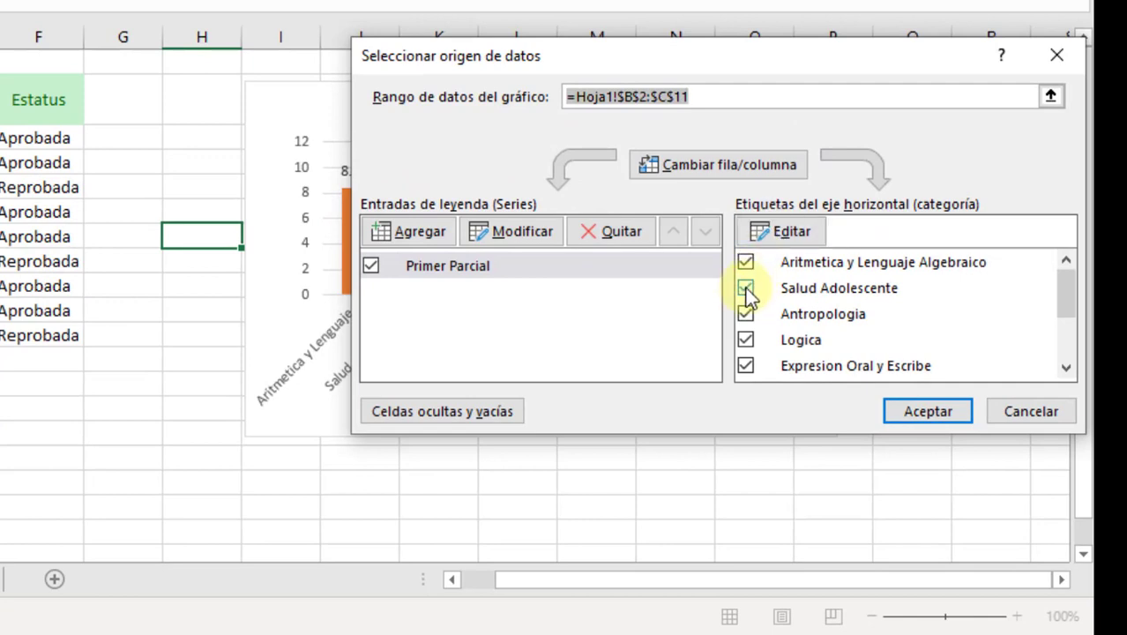
left_click(748, 291)
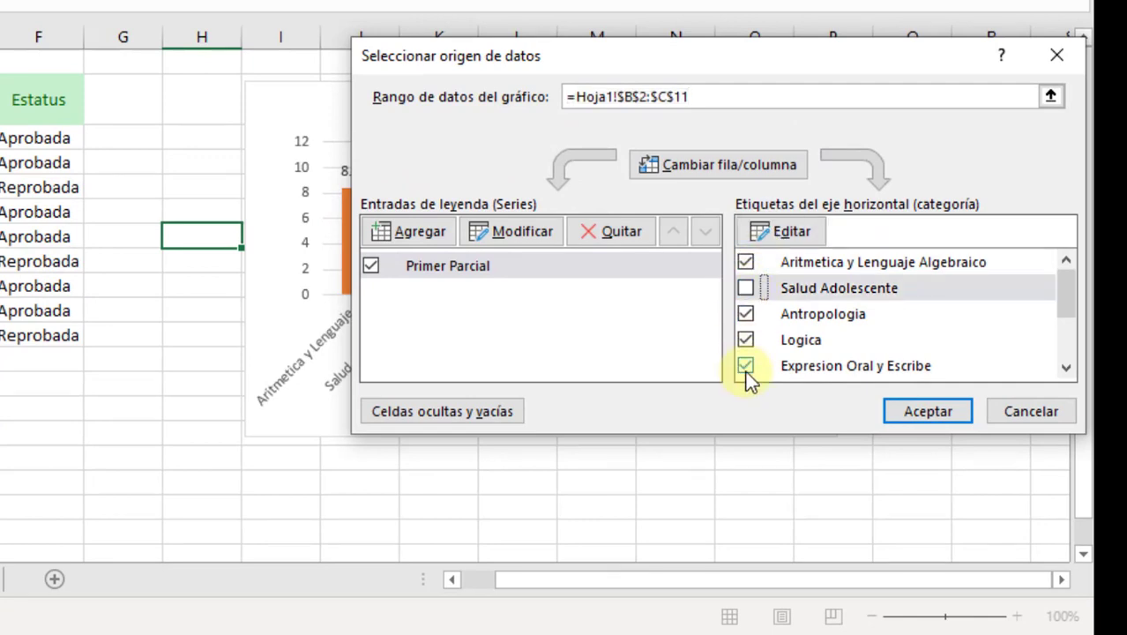
left_click(746, 339)
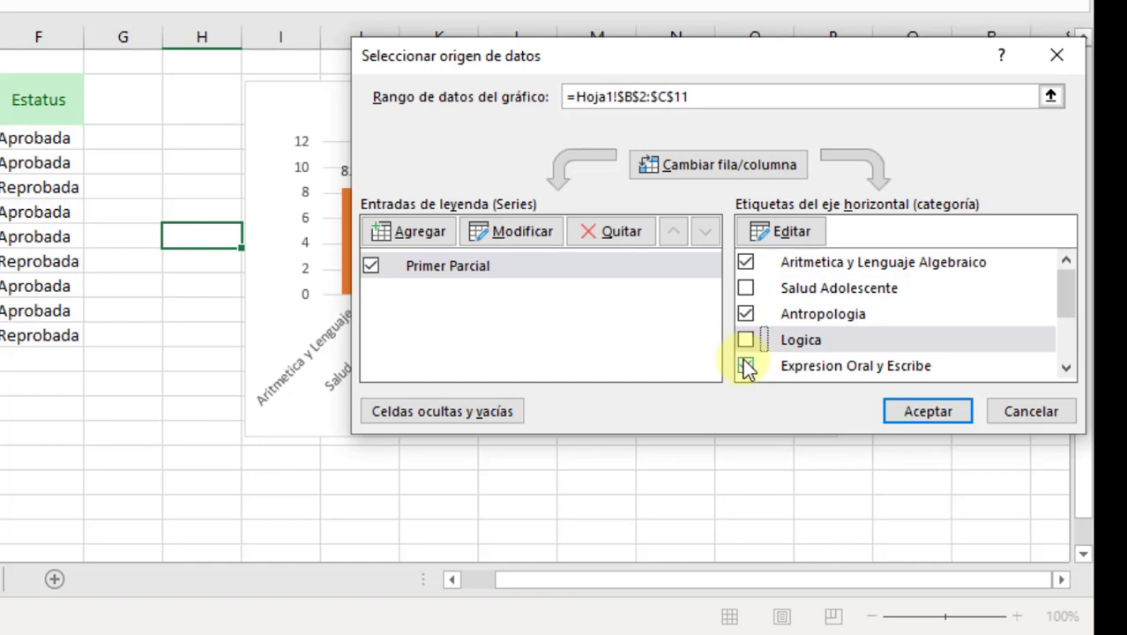
left_click(932, 412)
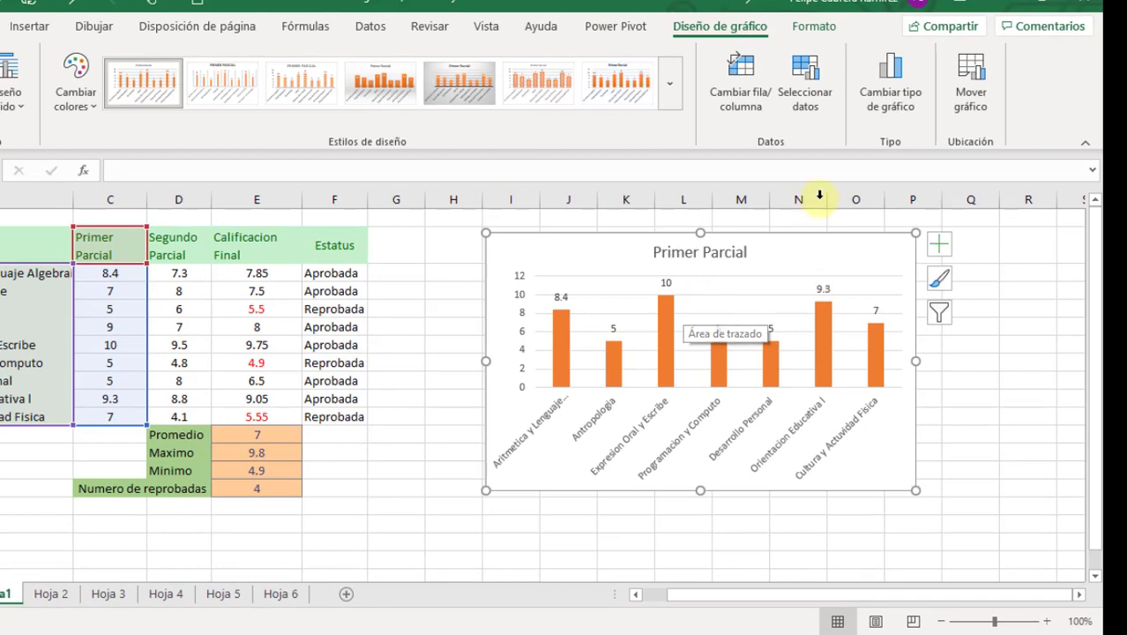
left_click(904, 111)
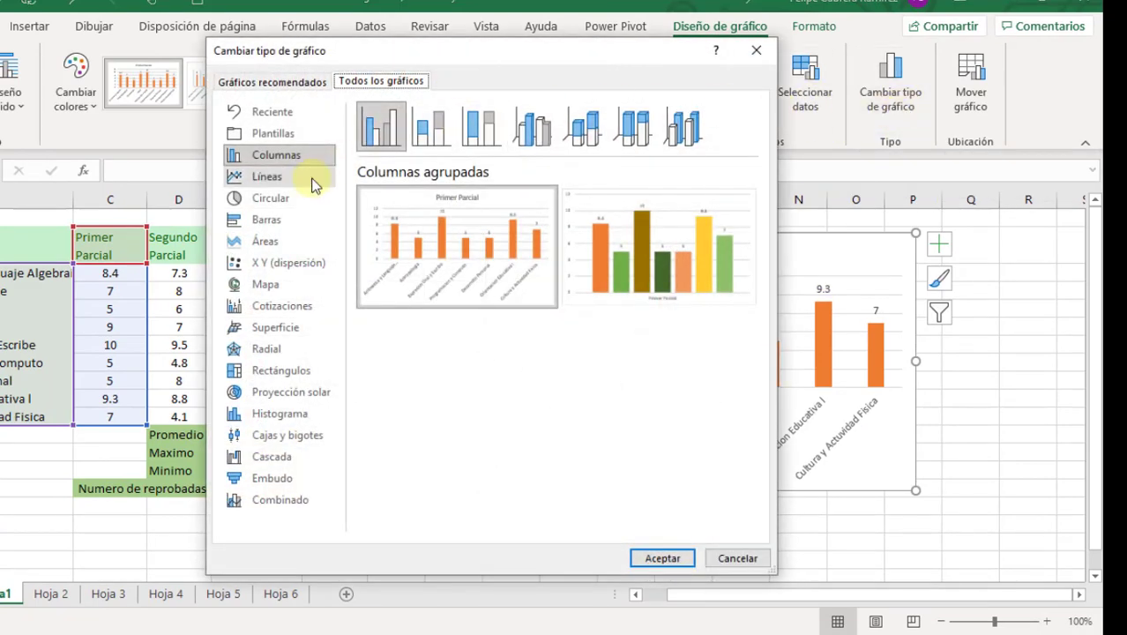
left_click(267, 176)
mouse_move(438, 233)
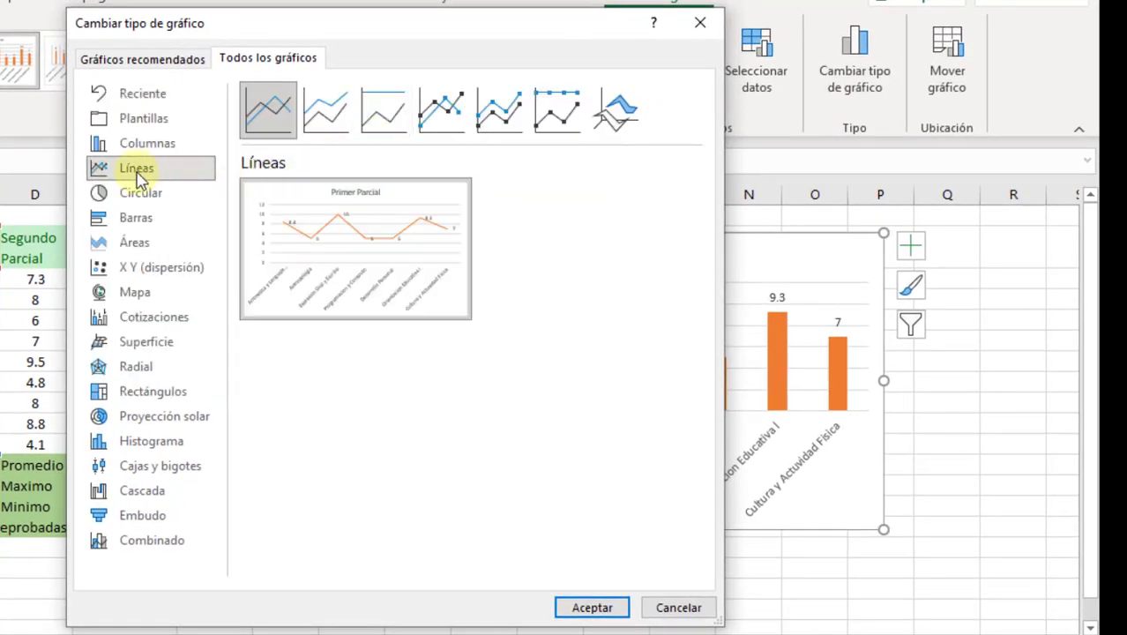
left_click(134, 193)
mouse_move(349, 233)
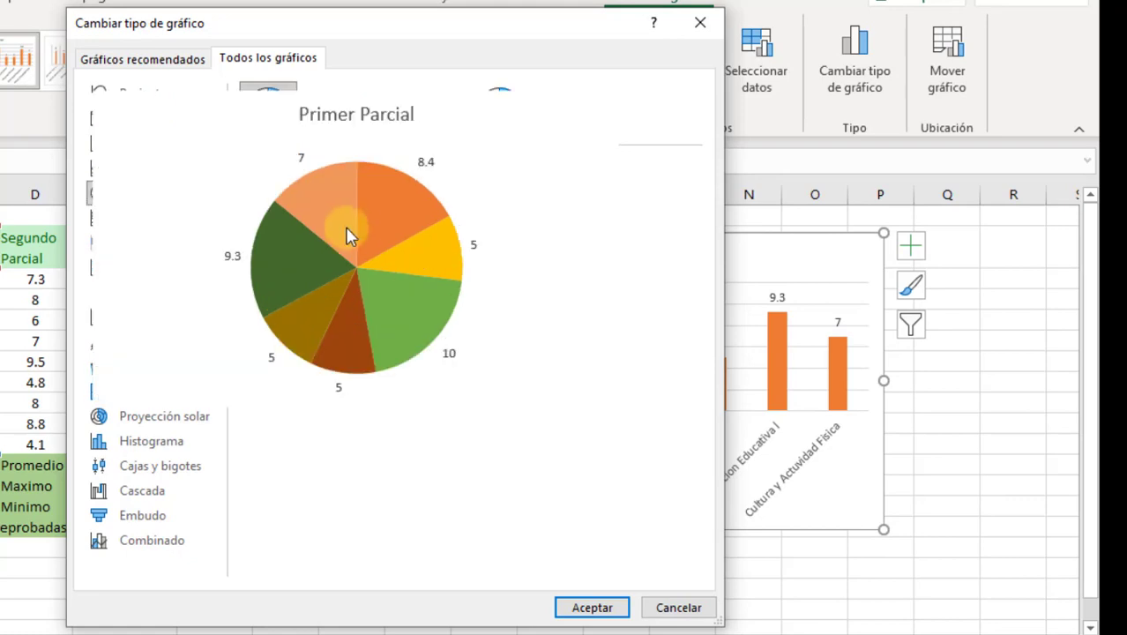
left_click(309, 124)
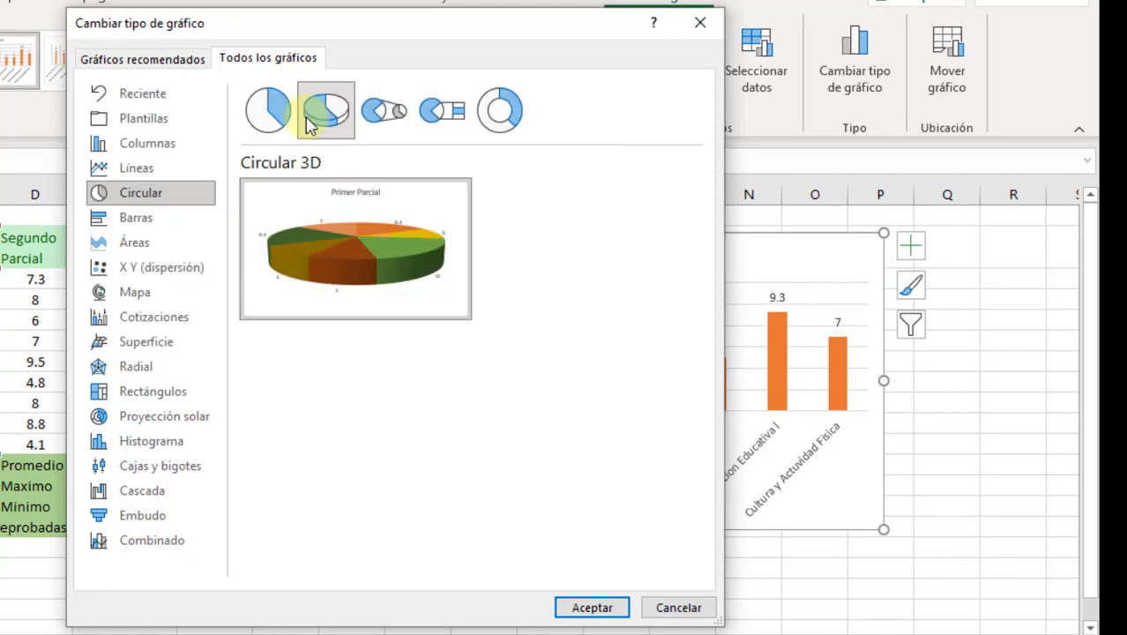
left_click(441, 110)
left_click(500, 111)
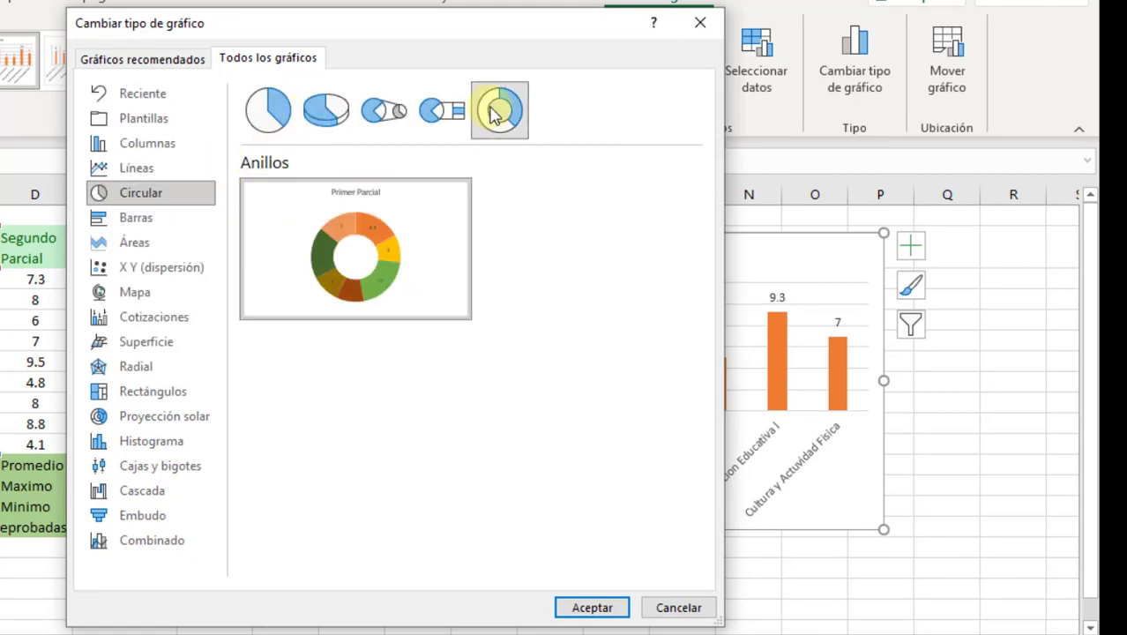
left_click(197, 219)
left_click(137, 245)
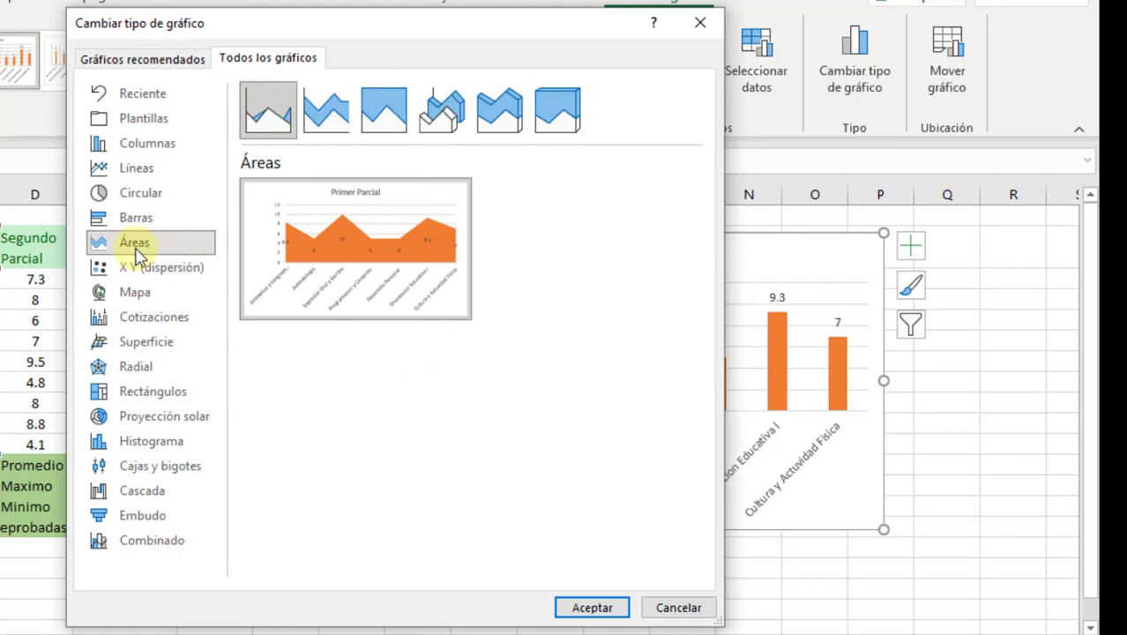
left_click(135, 273)
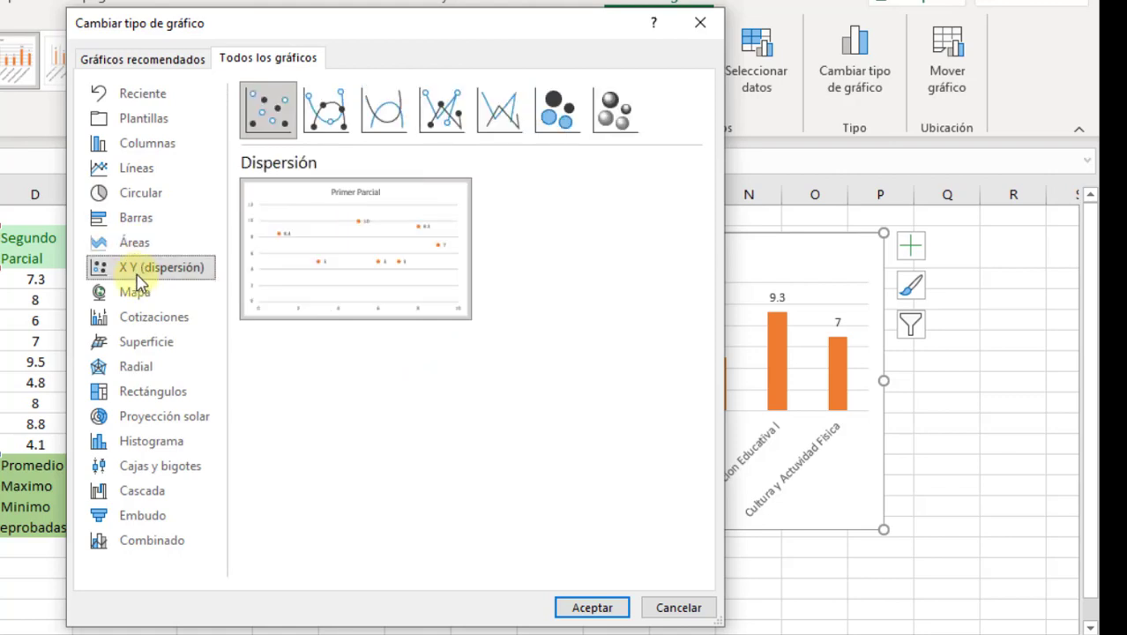
left_click(142, 319)
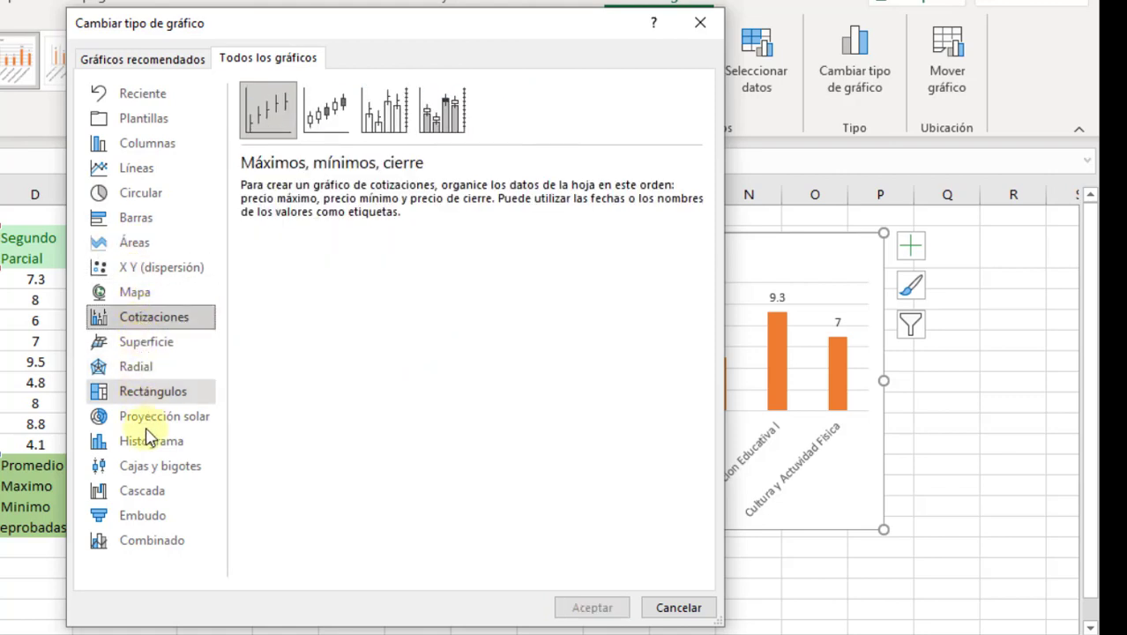
left_click(147, 522)
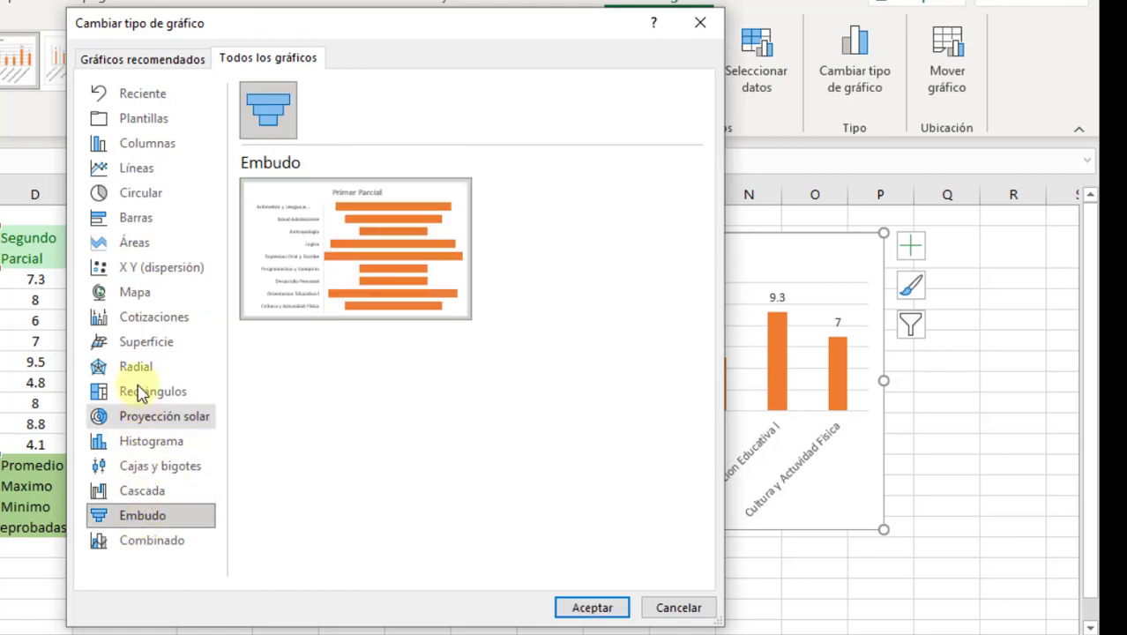
left_click(161, 466)
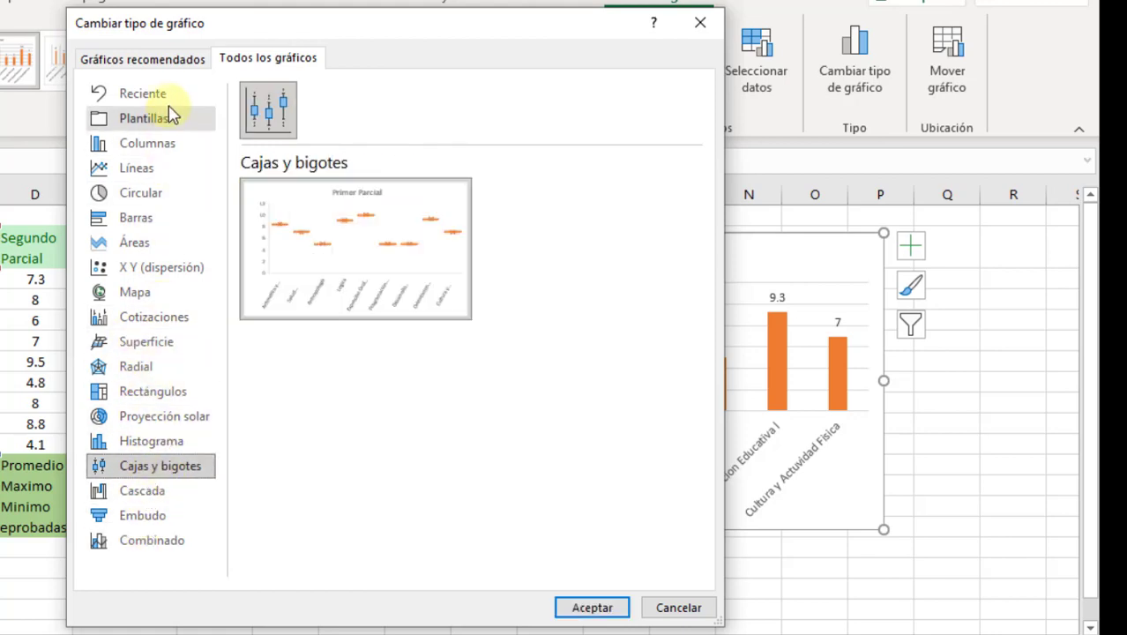
left_click(143, 146)
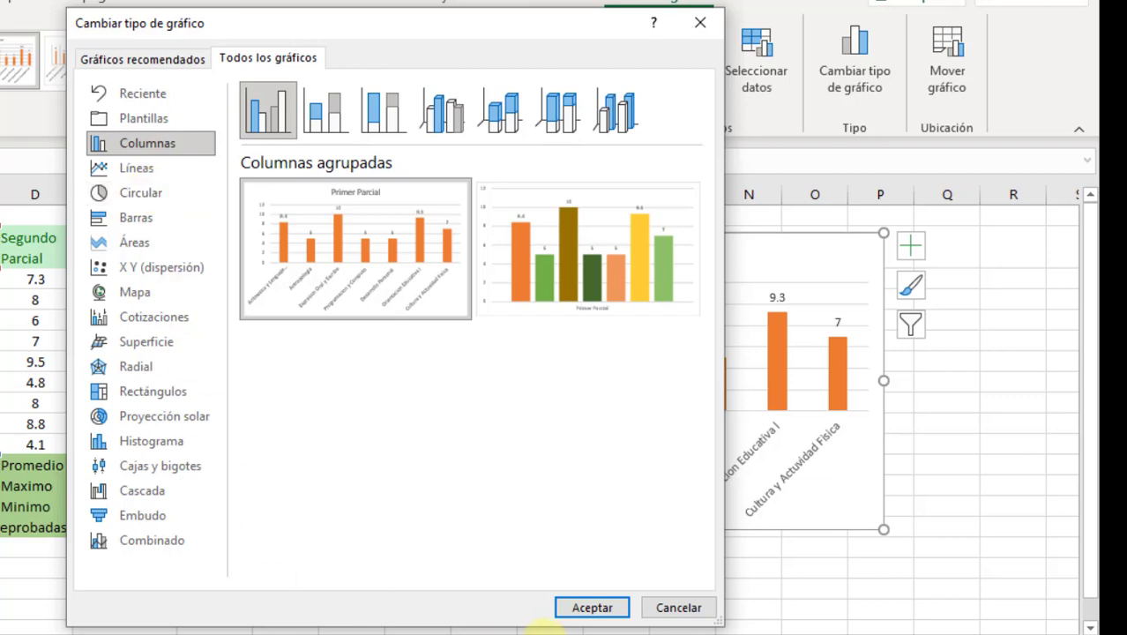
left_click(591, 609)
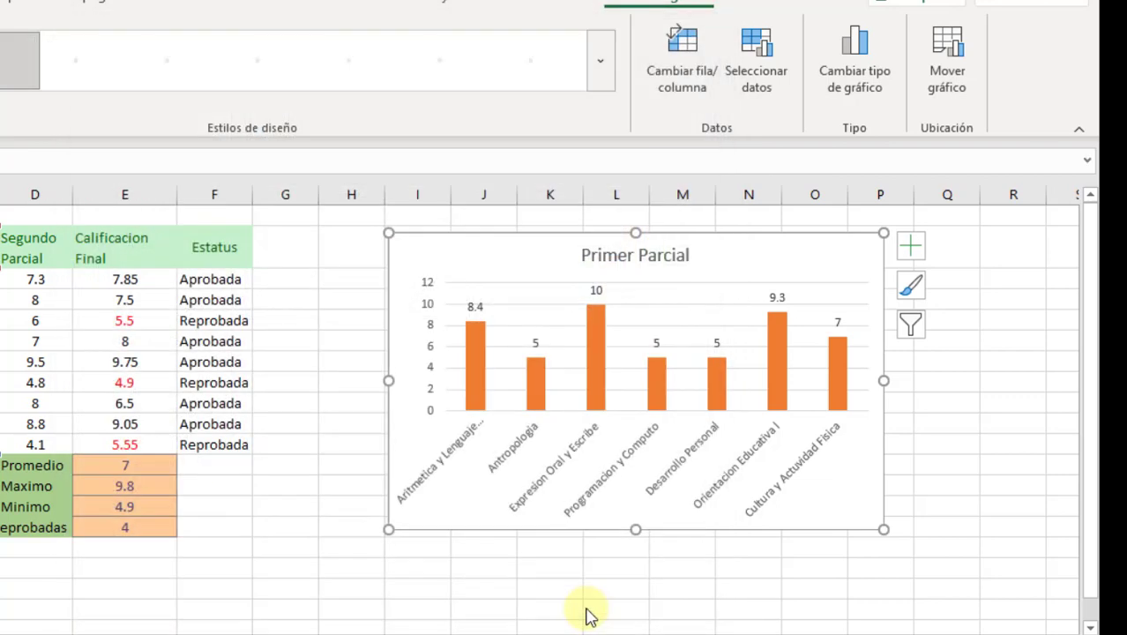
Step: Delete the Primer Parcial column chart
left_click(1006, 381)
left_click(981, 256)
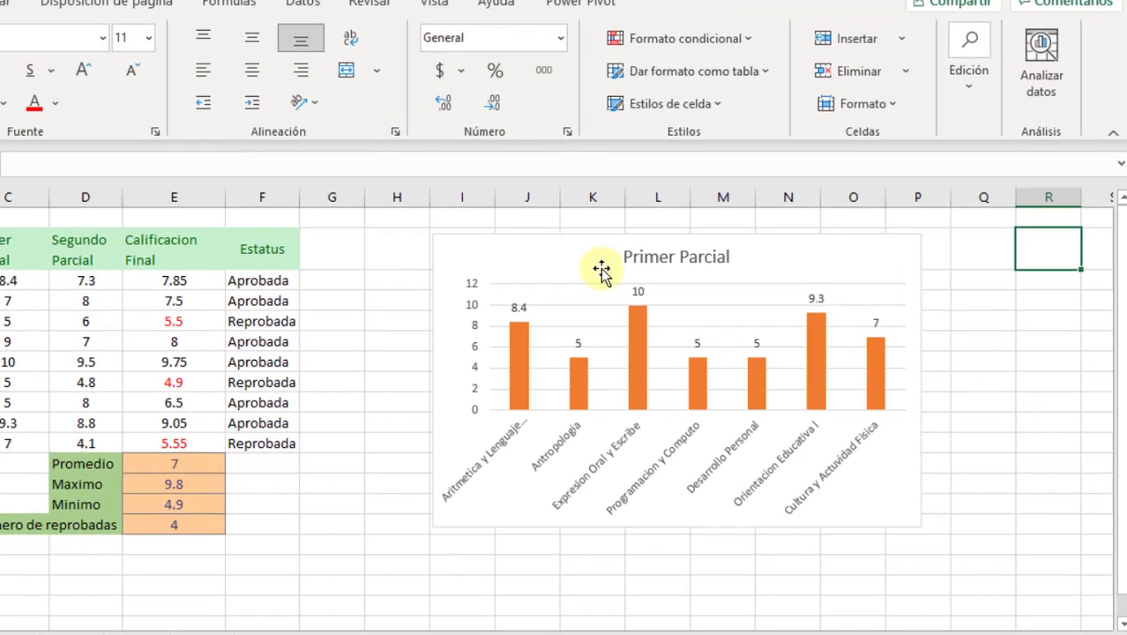
left_click(476, 281)
key("Delete")
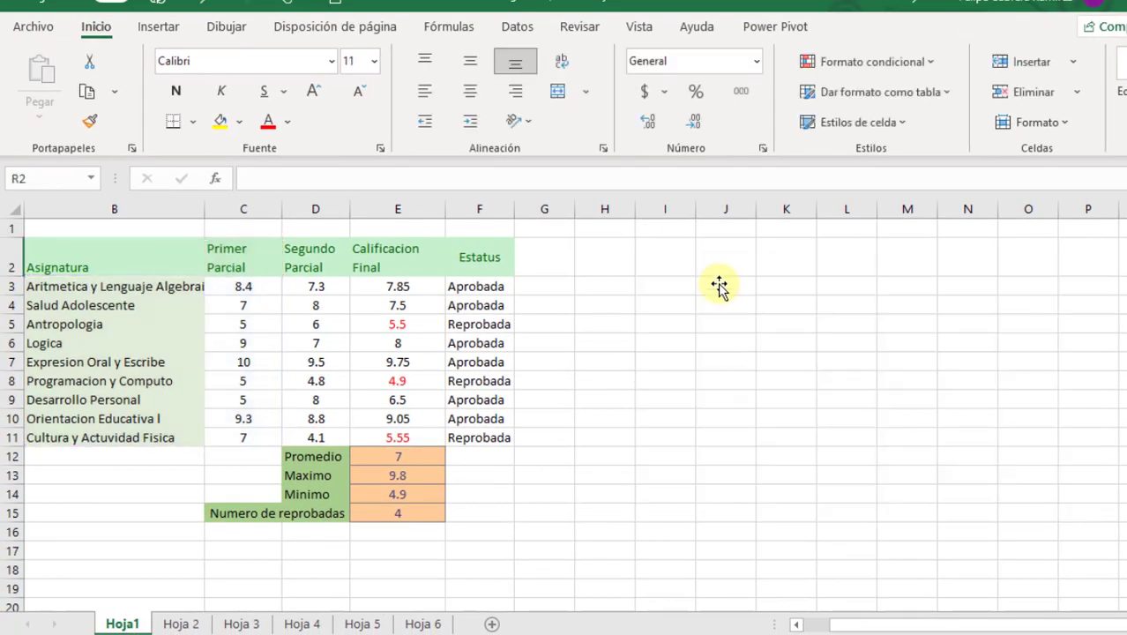
left_click(725, 323)
Step: Select B2:E11 and insert a Columnas agrupadas chart of all three grade columns
mouse_move(121, 259)
left_mouse_down()
mouse_move(376, 359)
mouse_move(376, 439)
left_mouse_up()
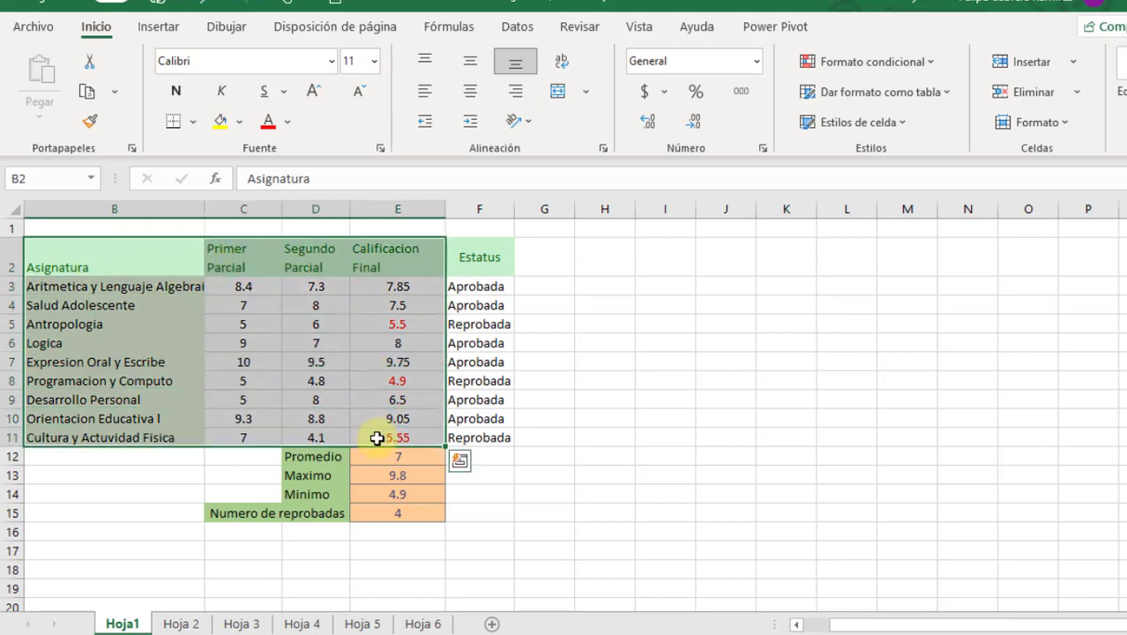
left_click(161, 26)
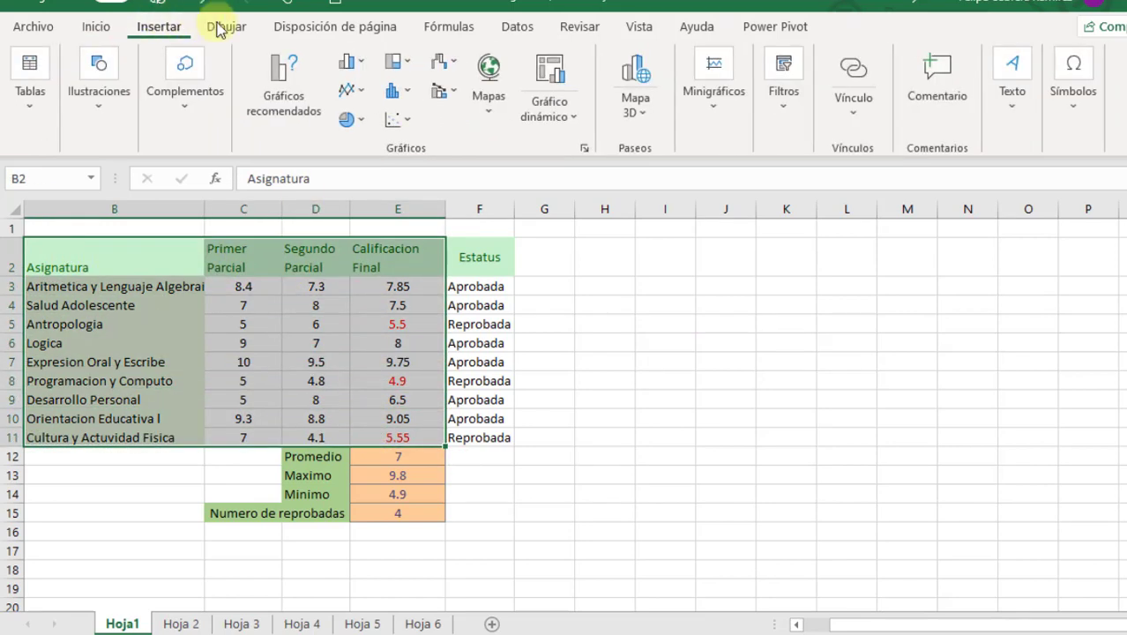
left_click(288, 89)
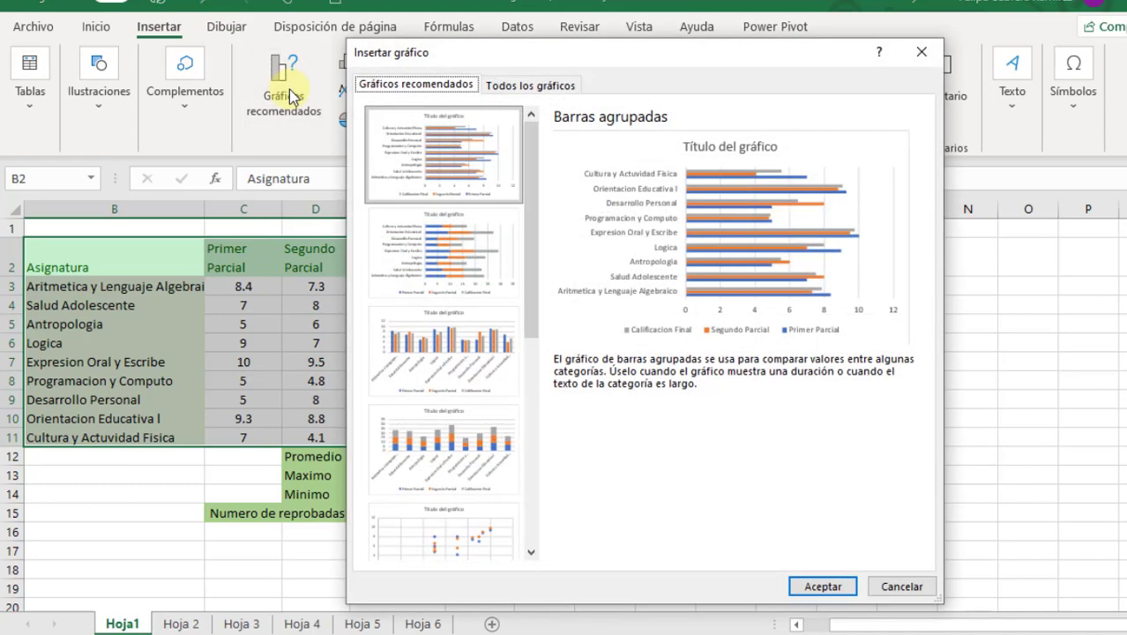
left_click(456, 366)
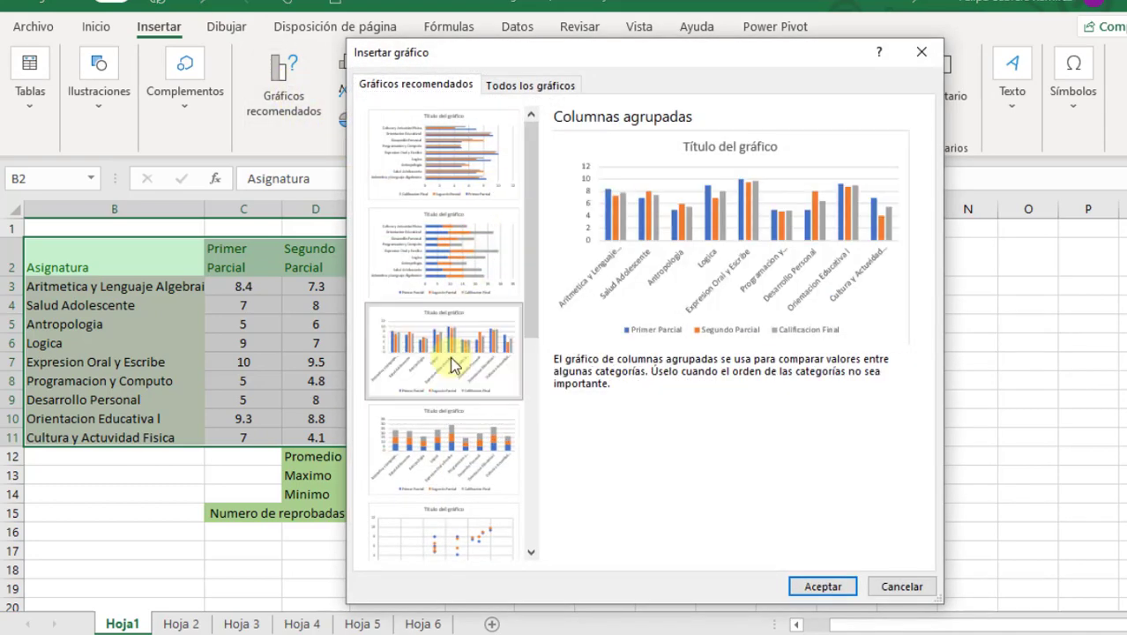
left_click(823, 587)
Step: Move the grades chart right of the table and retitle it 'Calificaciones'
mouse_move(750, 300)
left_mouse_down()
mouse_move(922, 276)
mouse_move(931, 262)
left_mouse_up()
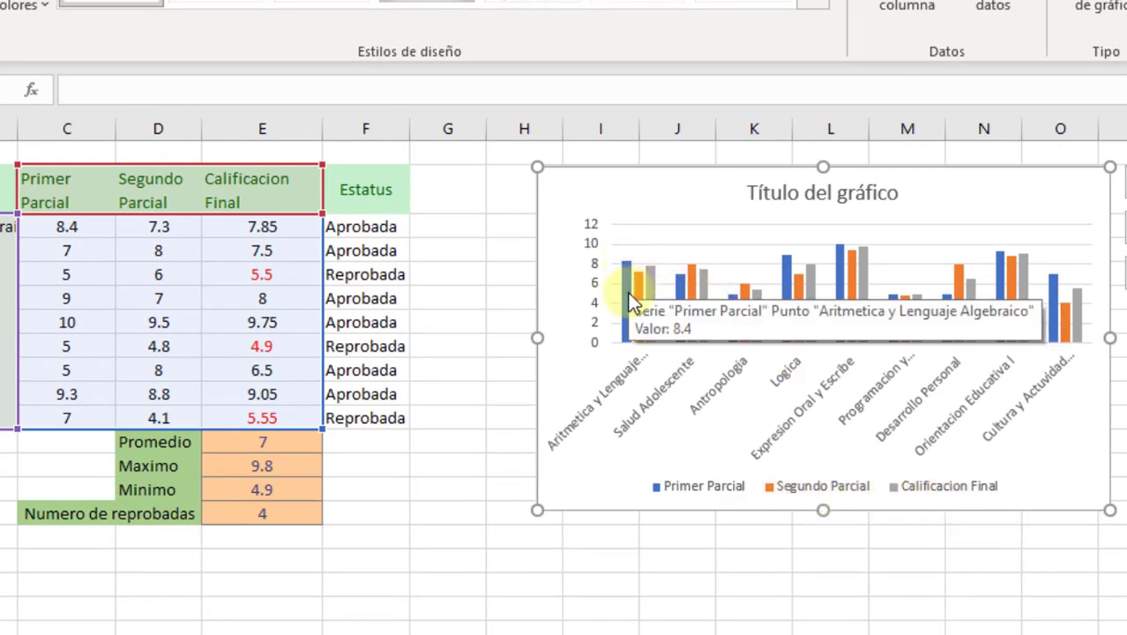
mouse_move(631, 265)
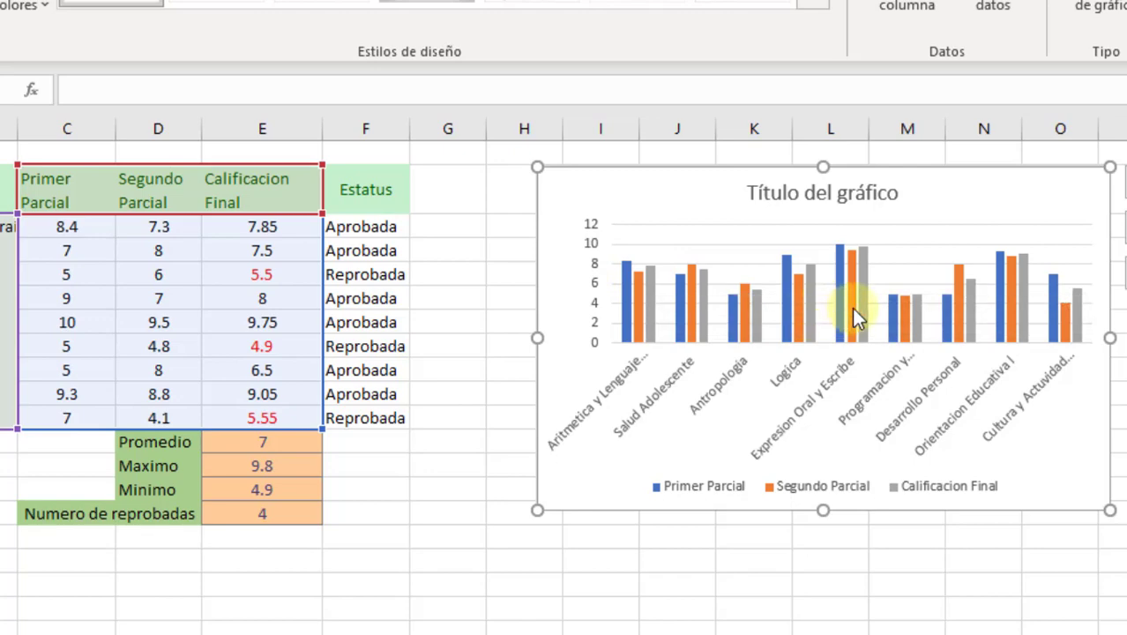
mouse_move(852, 251)
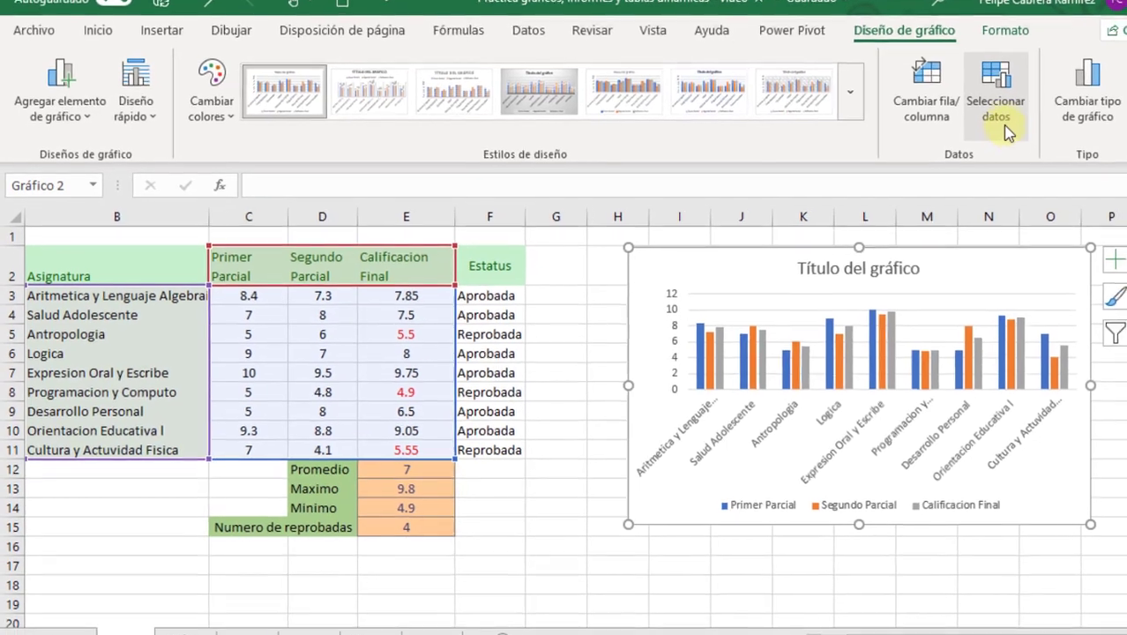
left_click(917, 265)
left_click(919, 264)
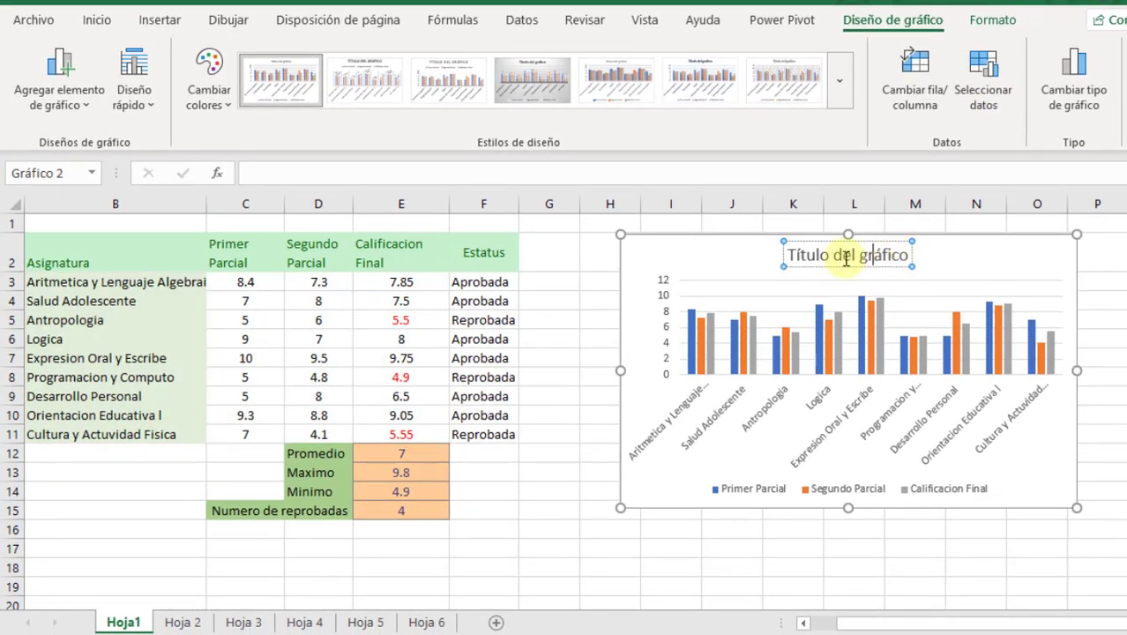
left_click_drag(791, 253, 896, 261)
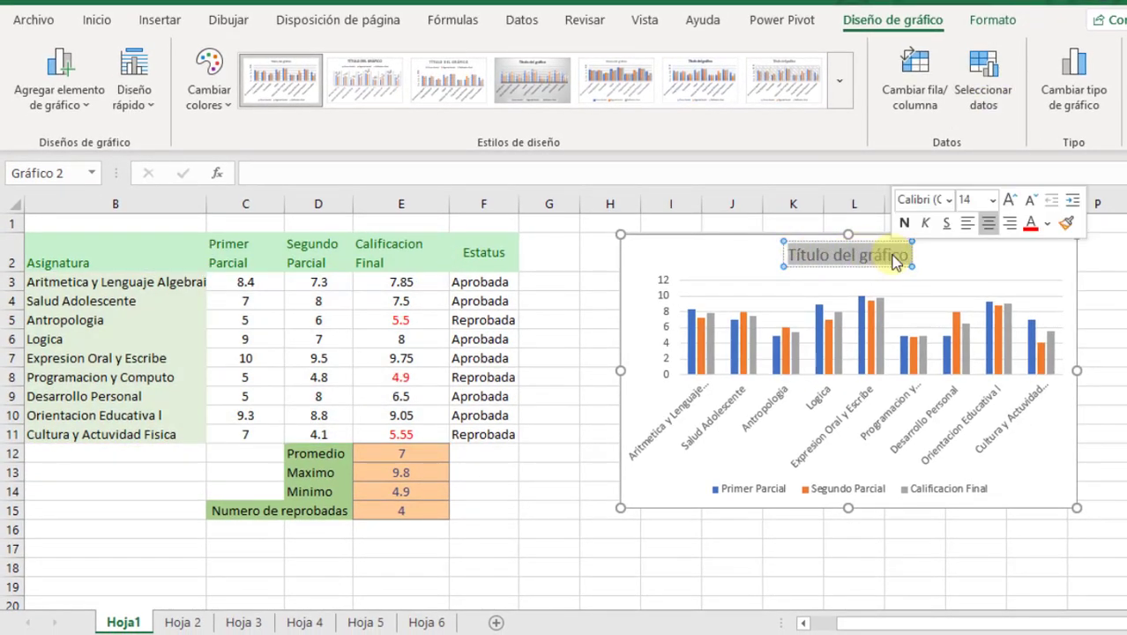
type("Calificaciones")
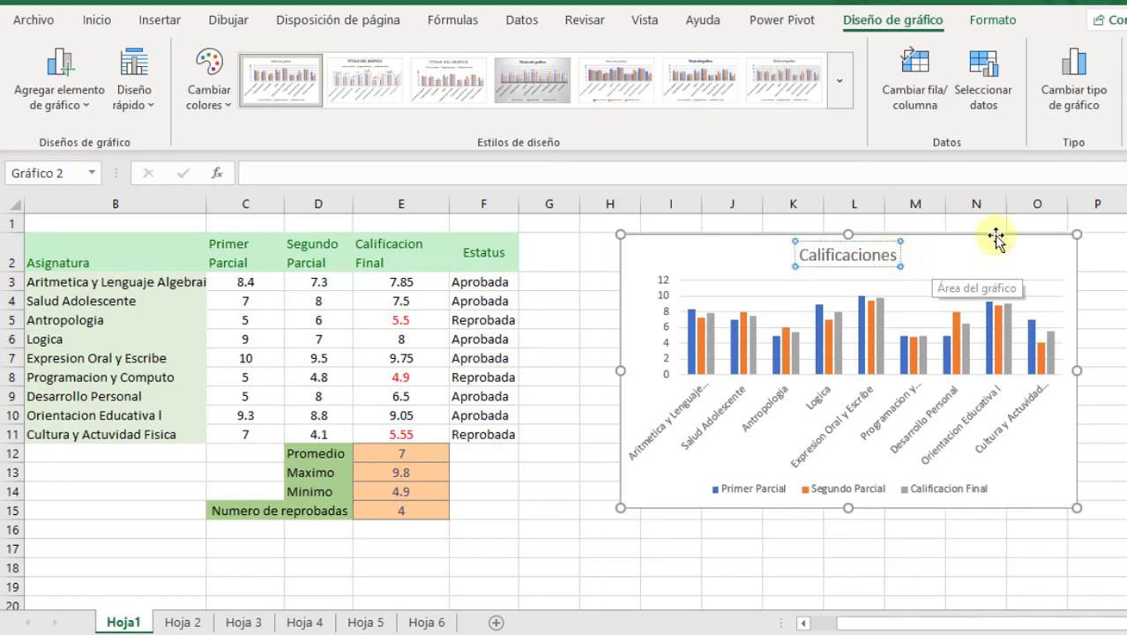
left_click(1110, 265)
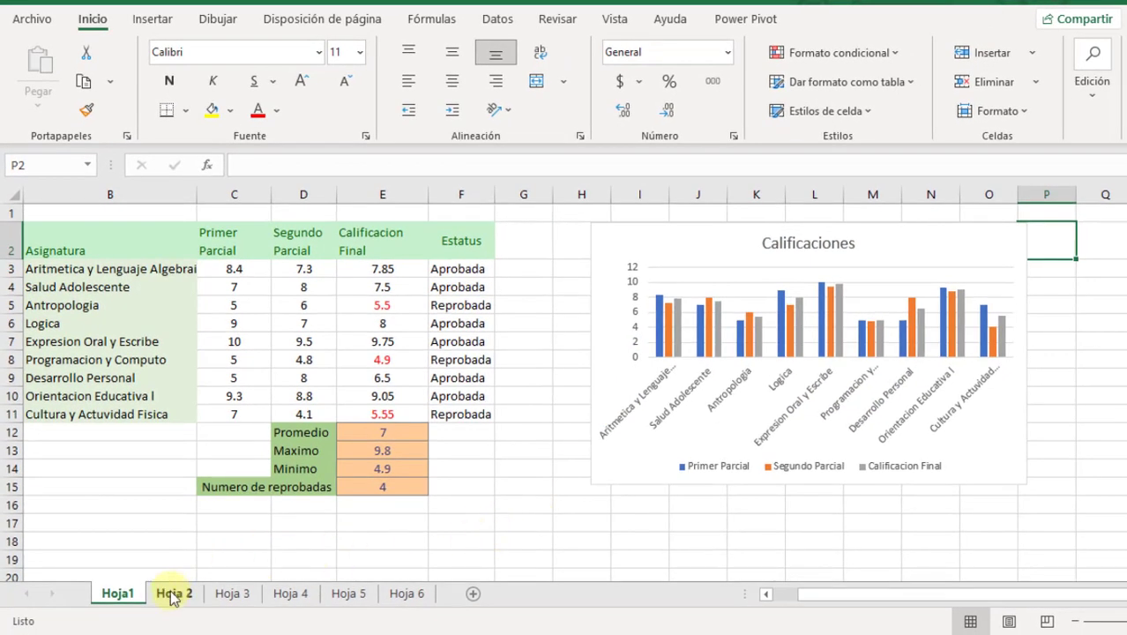
Step: On Hoja 2, select the Plantas table and insert a 3D pie chart
left_click(174, 593)
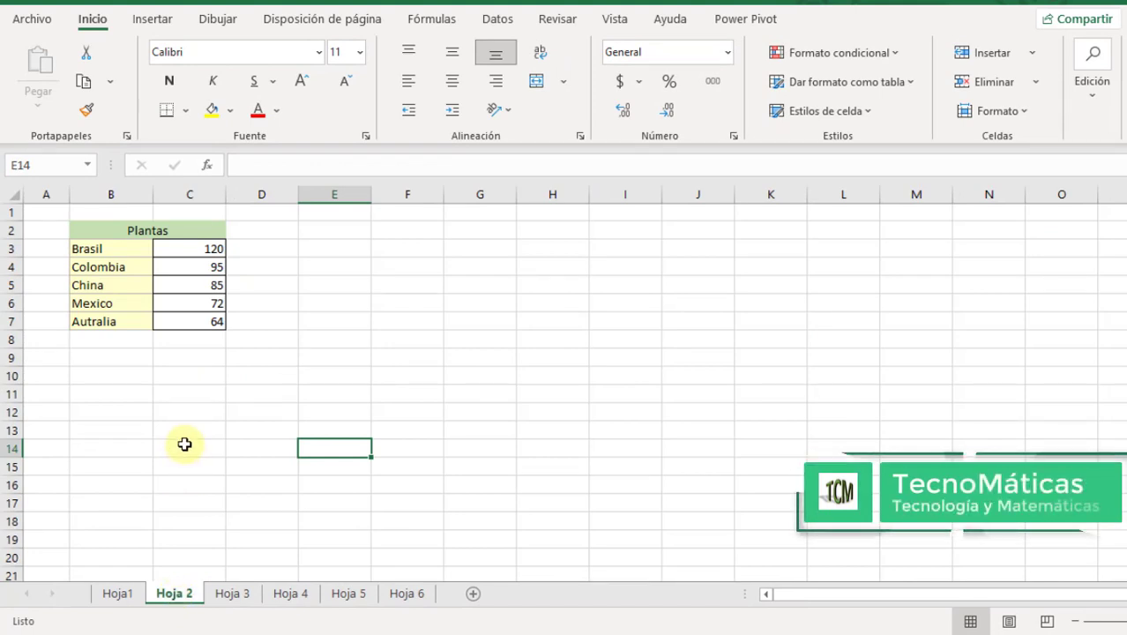
left_click(190, 407)
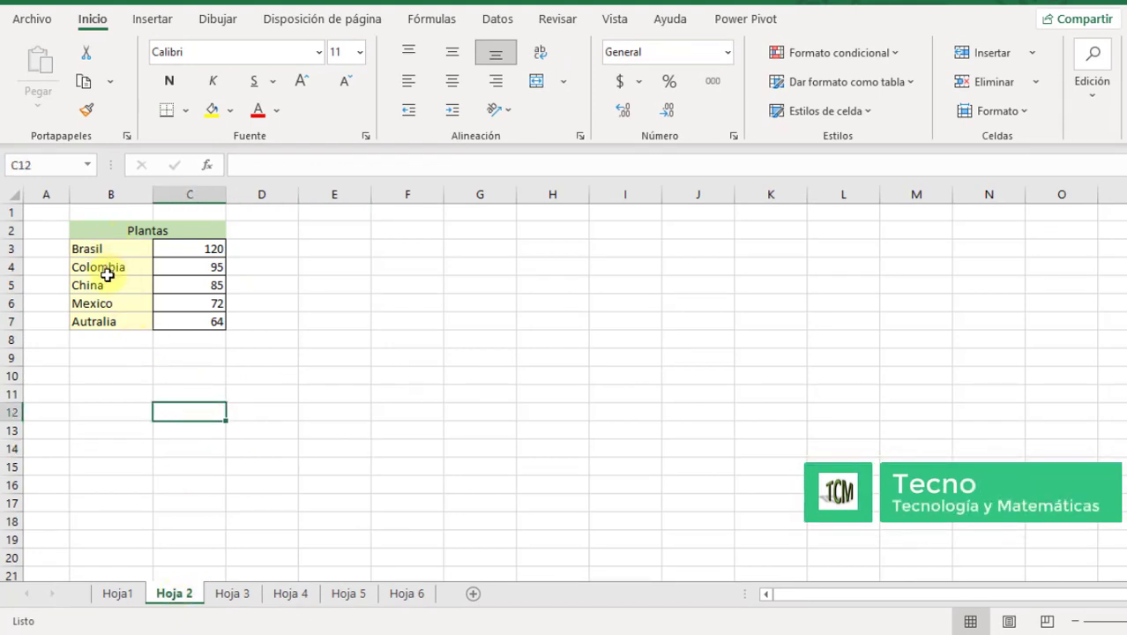
left_click(348, 250)
mouse_move(98, 231)
left_mouse_down()
mouse_move(179, 299)
mouse_move(181, 322)
left_mouse_up()
left_click(155, 20)
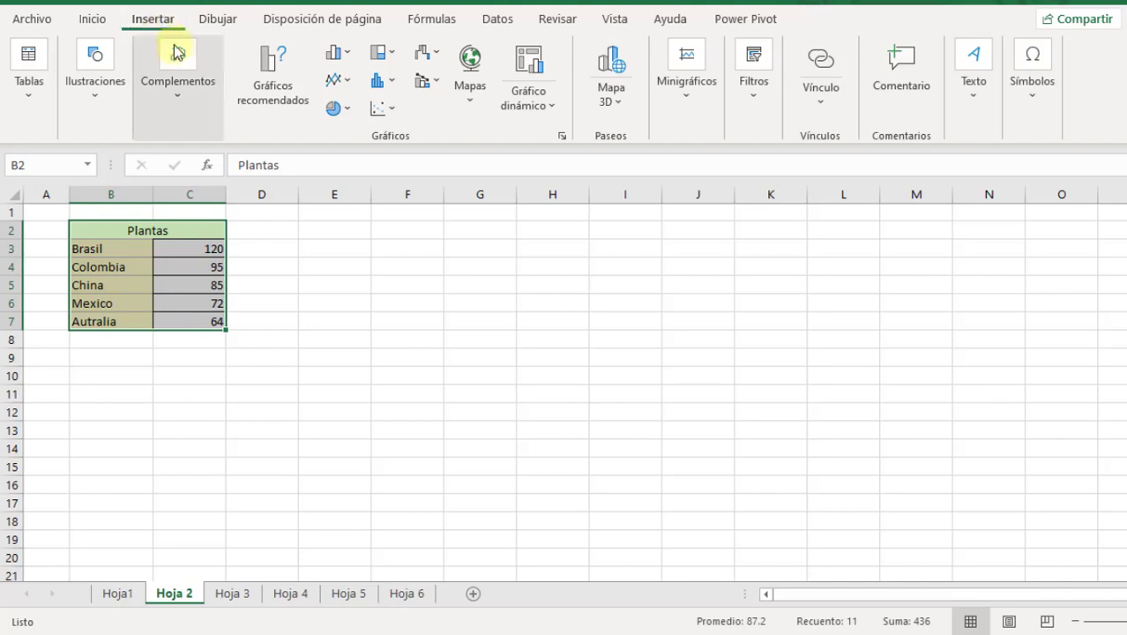
left_click(345, 110)
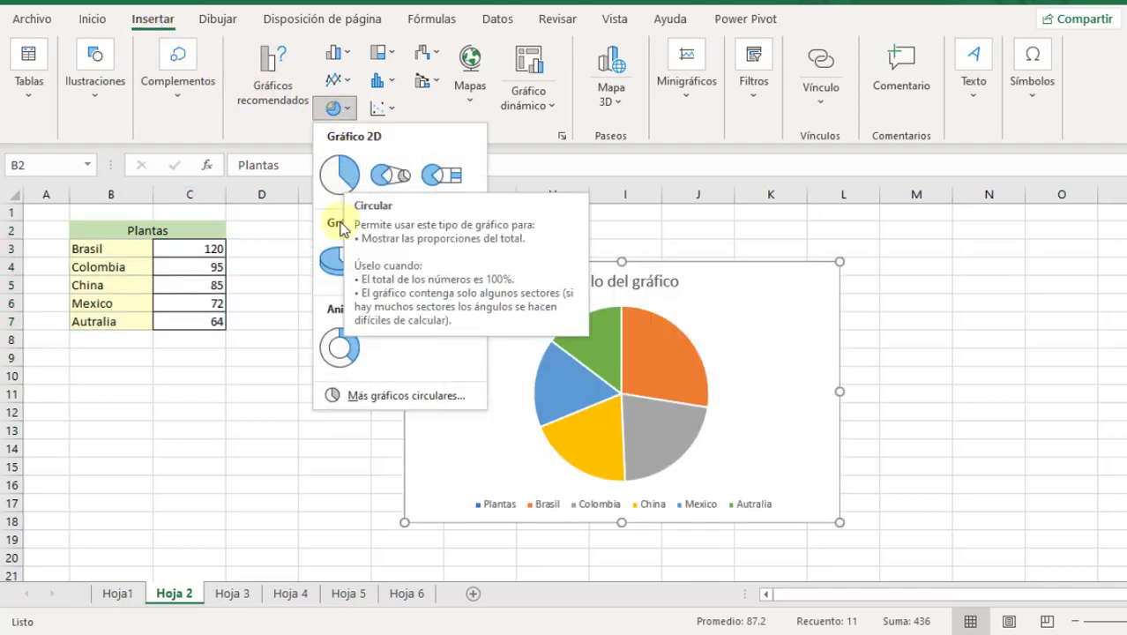
left_click(342, 262)
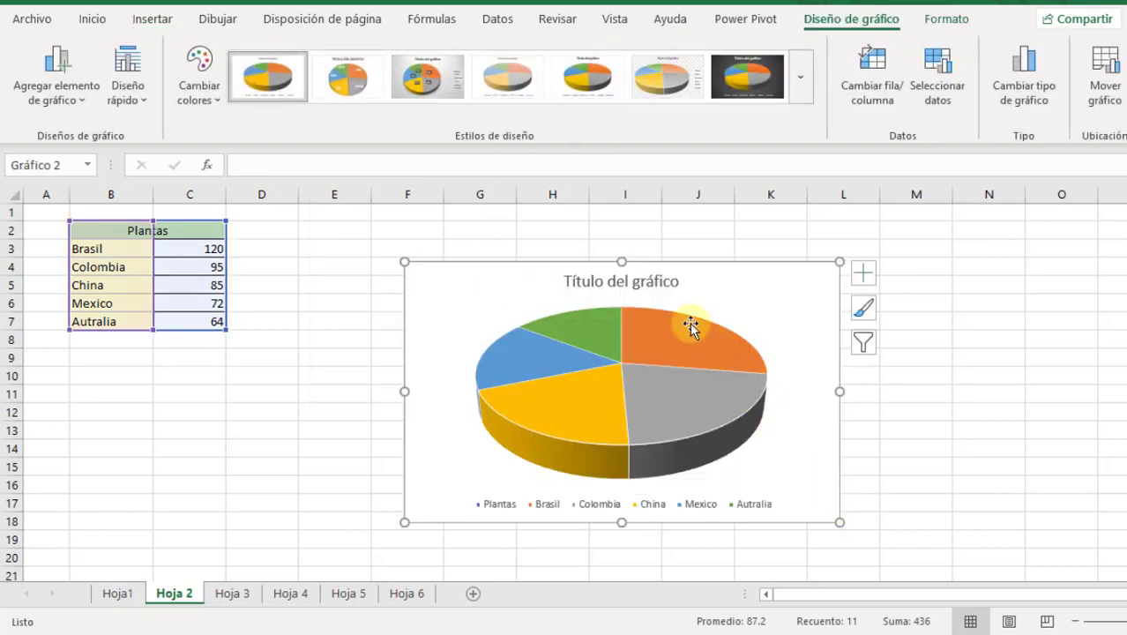
Step: Shrink the pie chart and move it to the sheet's right side, columns L–O
left_click_drag(840, 522, 756, 463)
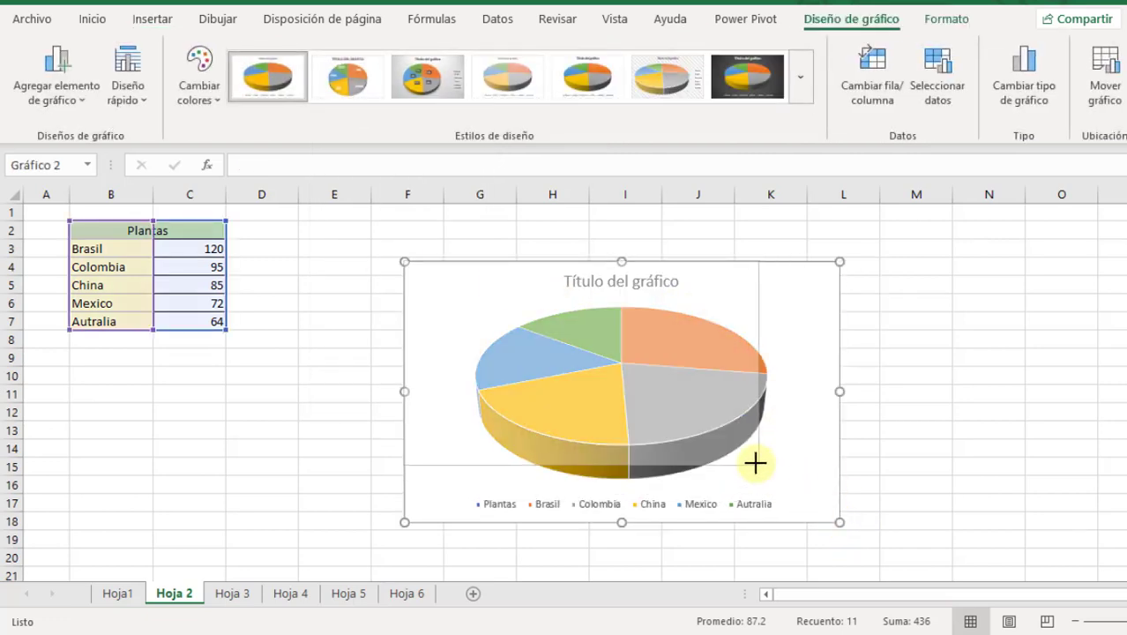
left_click(565, 357)
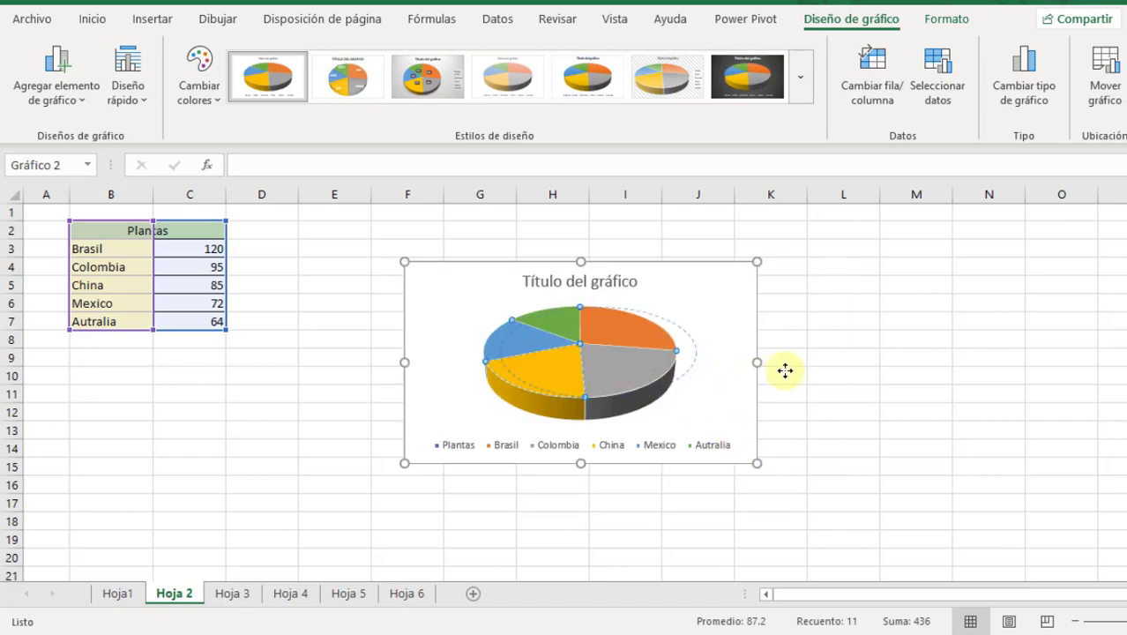
left_click_drag(734, 376, 698, 381)
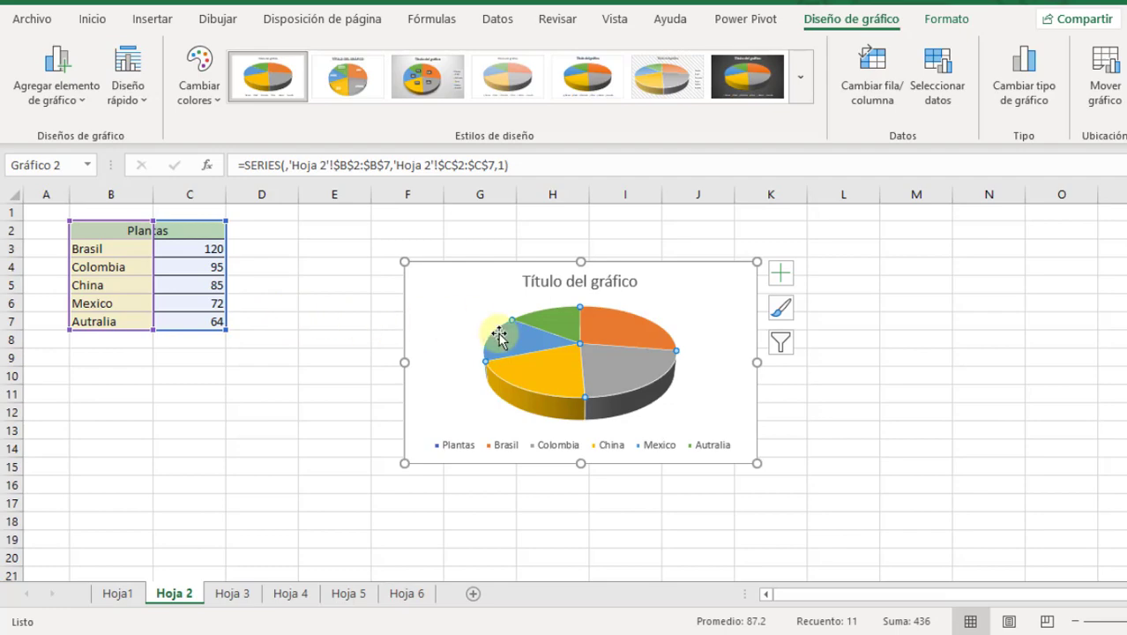
left_click(967, 368)
left_click(615, 360)
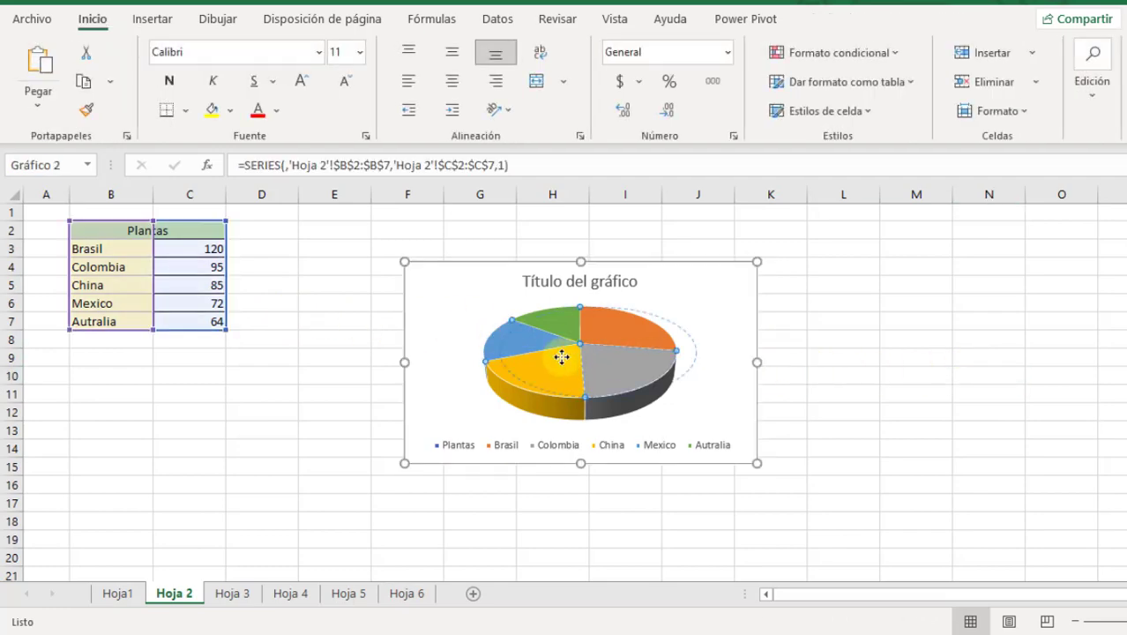
left_click(531, 283)
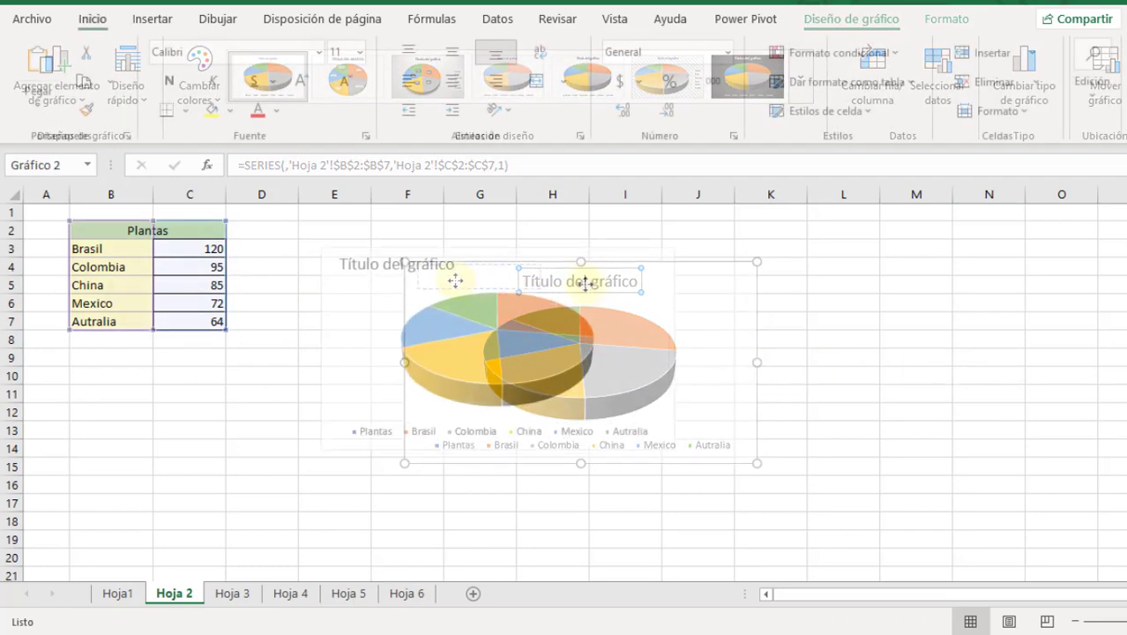
left_click_drag(530, 283, 418, 247)
left_click_drag(561, 265, 1100, 269)
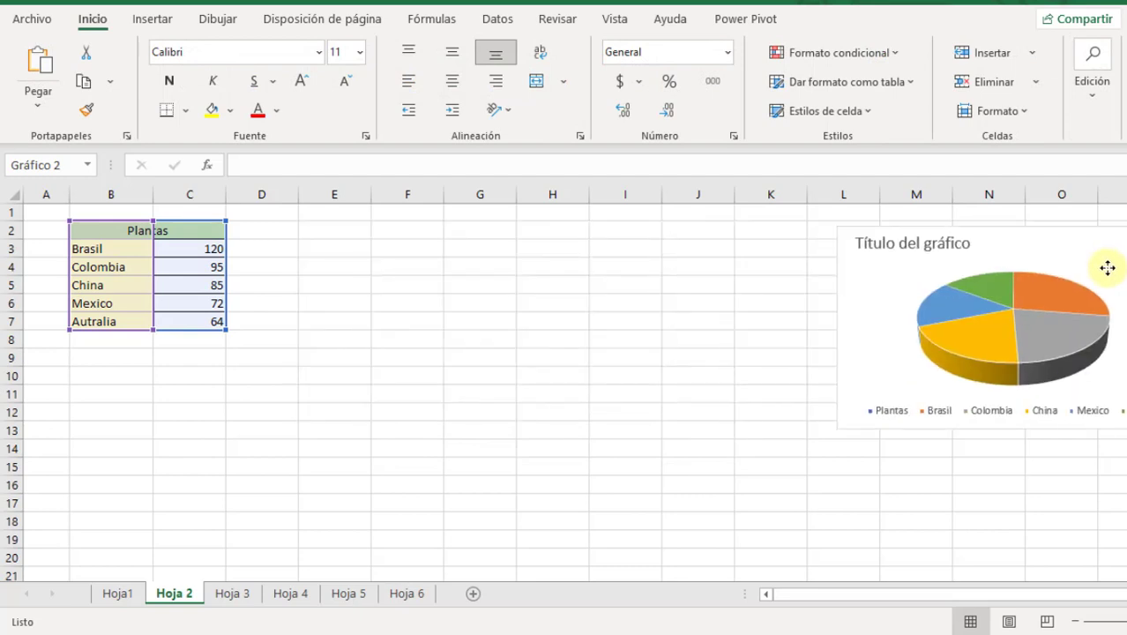
left_click(609, 341)
left_click(286, 234)
Step: Select the Plantas table B2:C7 and insert a Mapa coroplético filled map chart
left_click(318, 234)
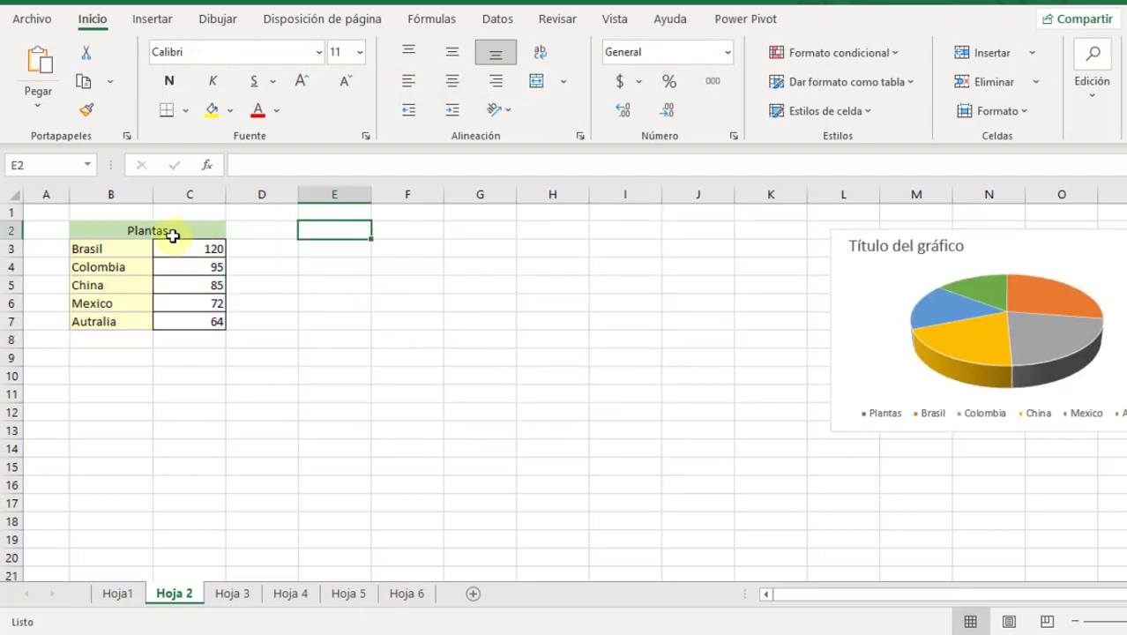
mouse_move(130, 232)
left_mouse_down()
mouse_move(160, 332)
mouse_move(161, 318)
left_mouse_up()
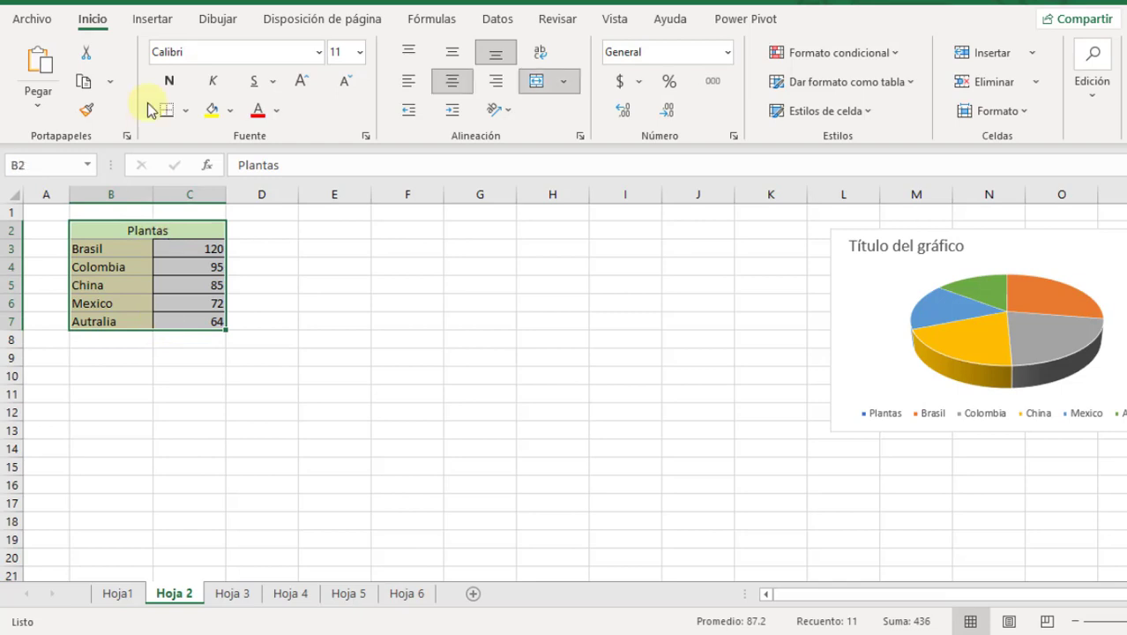
left_click(153, 18)
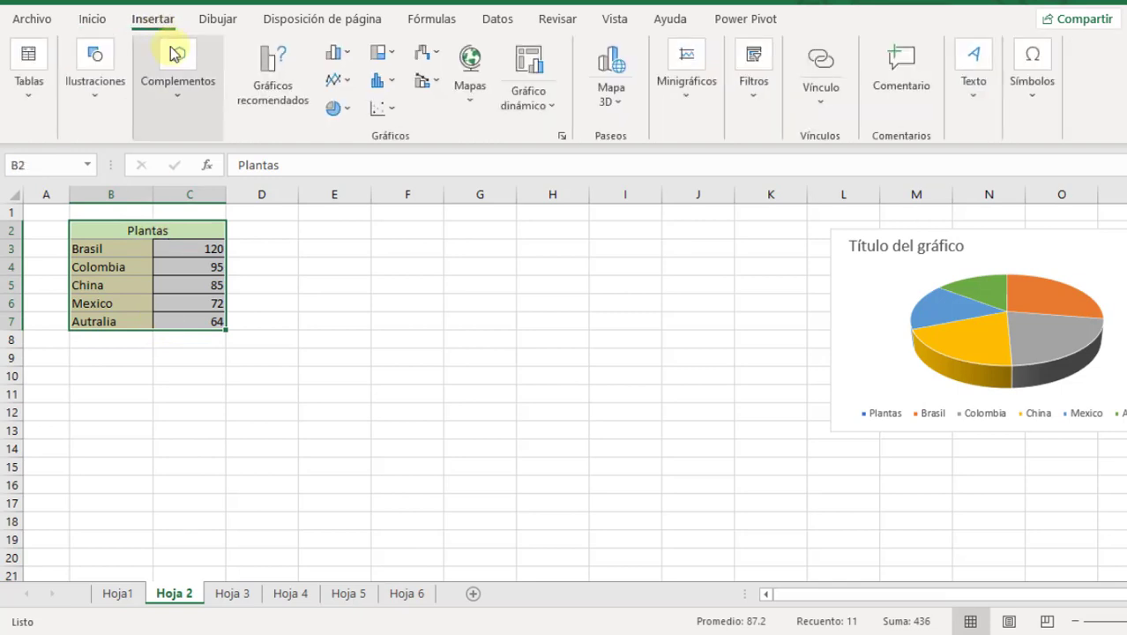
left_click(473, 104)
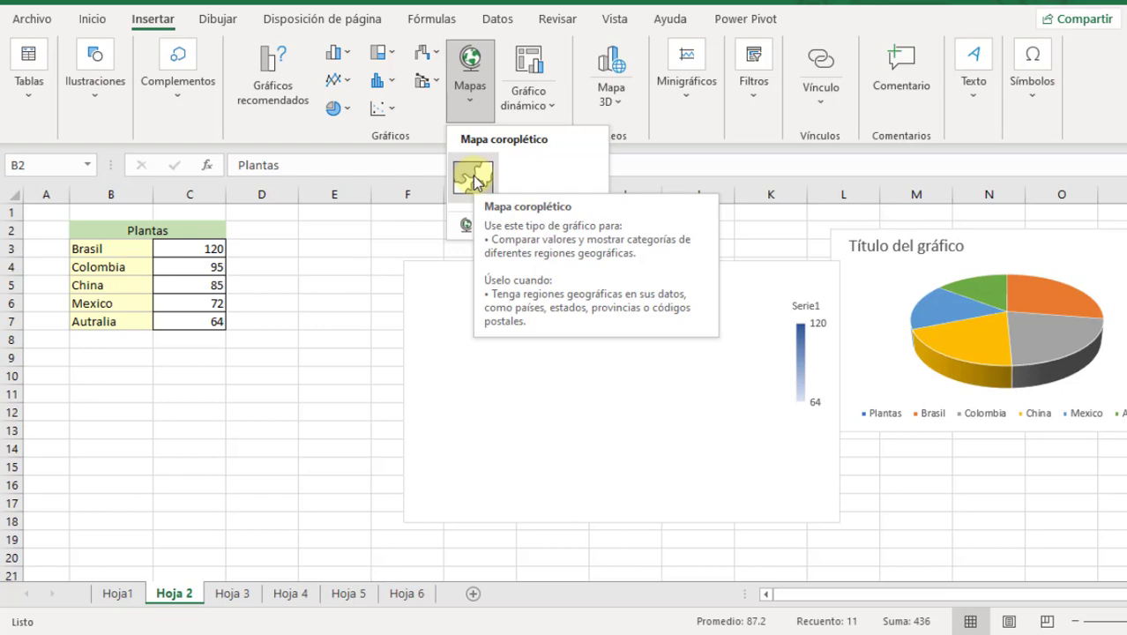
left_click(475, 179)
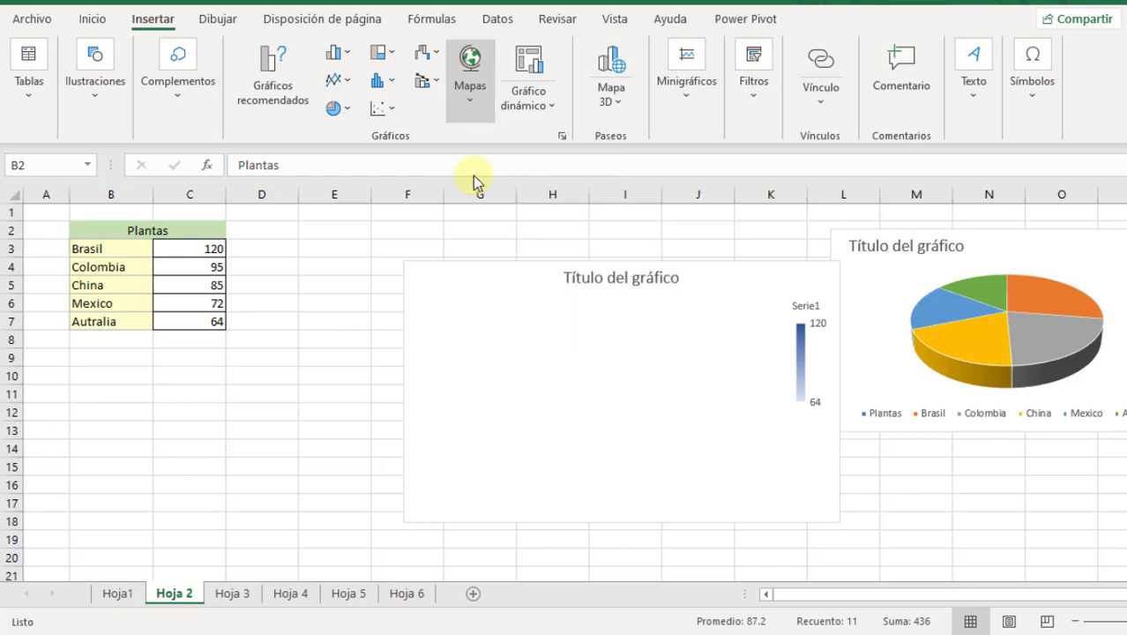
Step: Move the map chart up and left, between the table and the pie chart
left_click(578, 317)
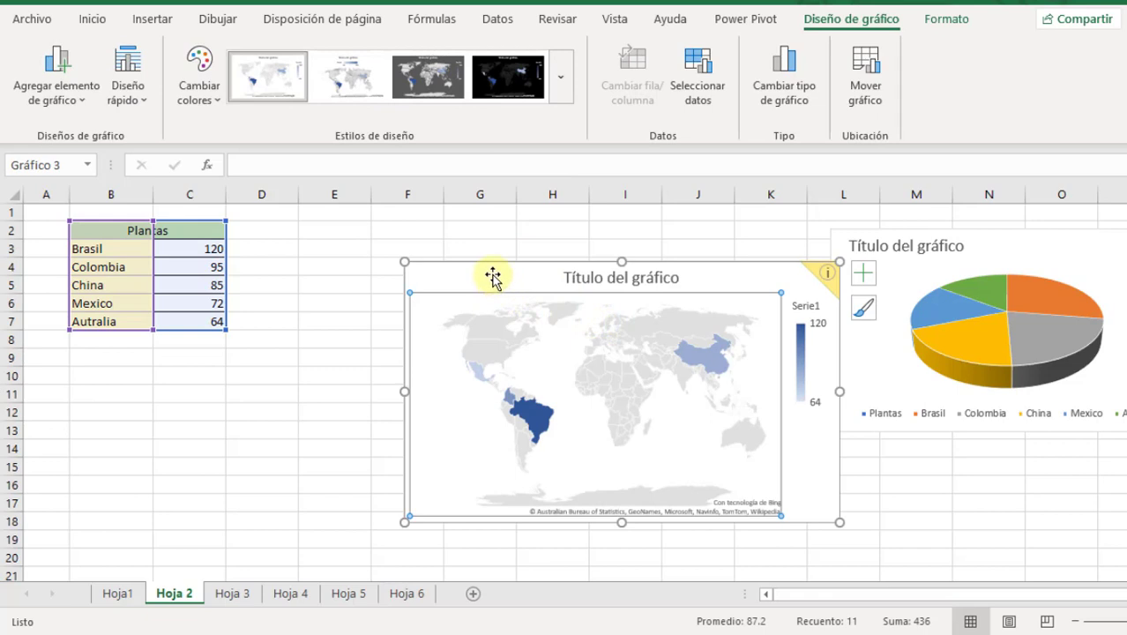
left_click_drag(492, 277, 436, 242)
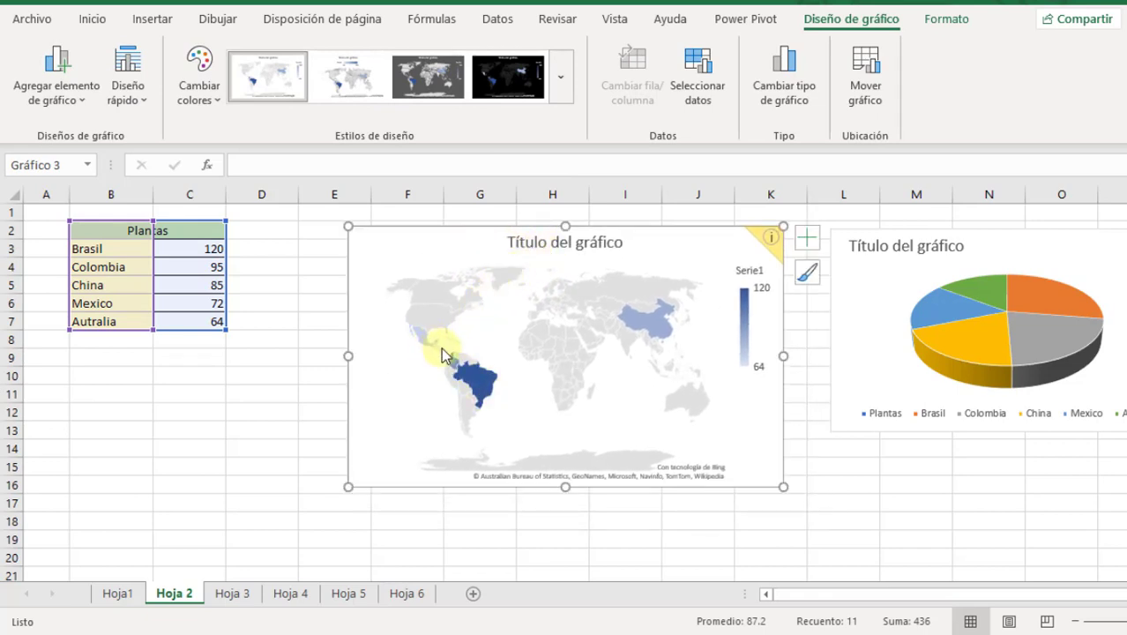
mouse_move(663, 328)
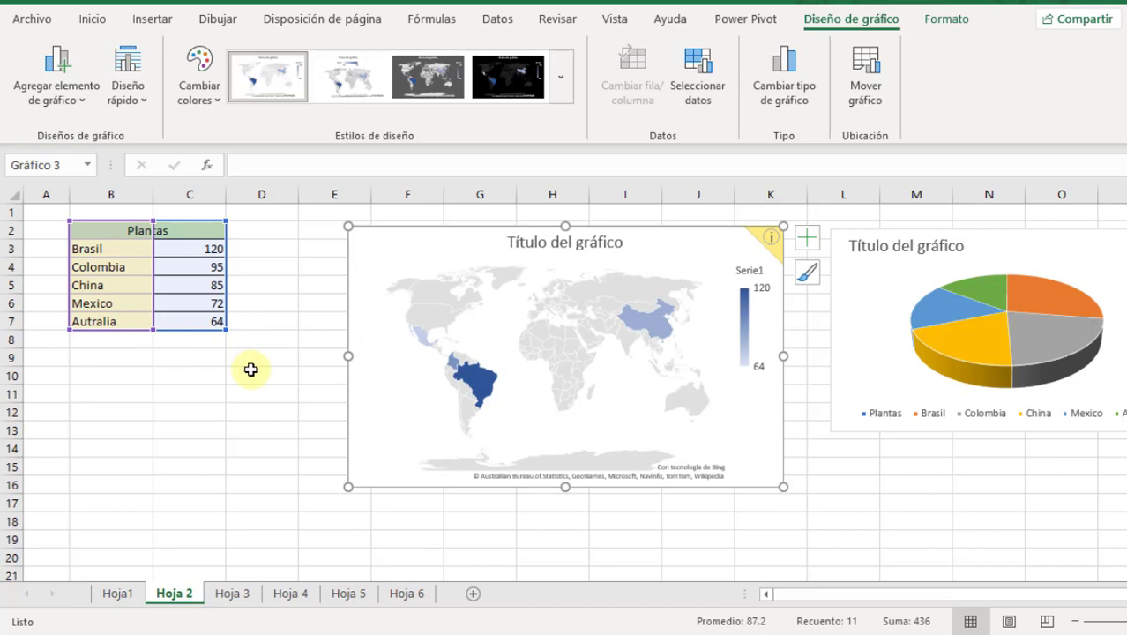
left_click(252, 370)
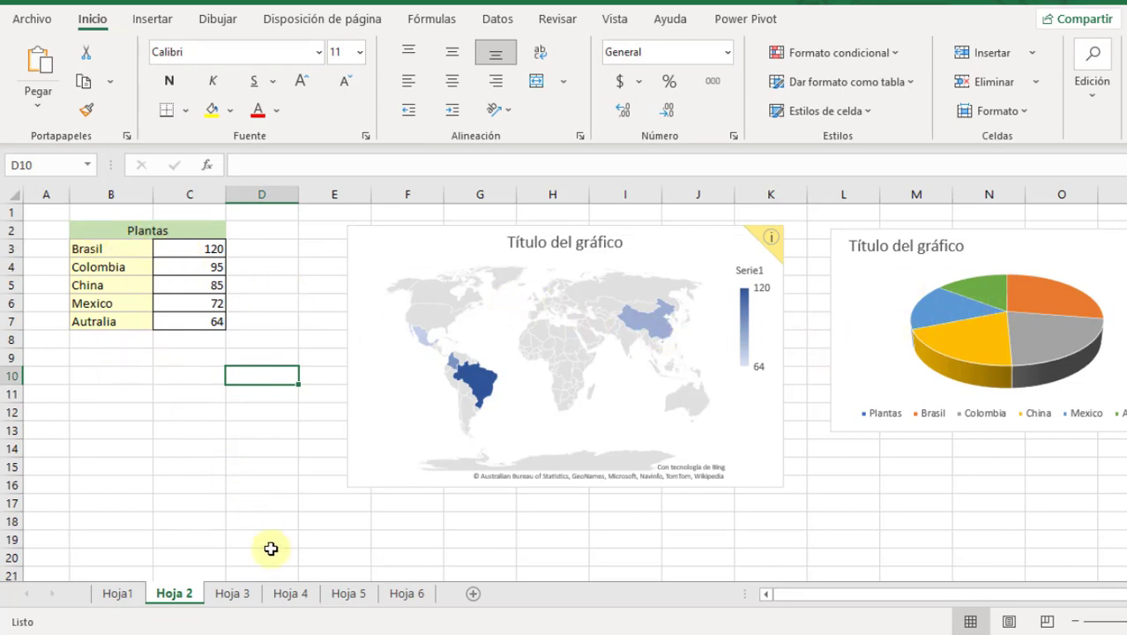
Step: On Hoja 3, select Nombre B2:B15 together with the Peso and Estatura columns D2:E15
left_click(247, 593)
left_click(616, 311)
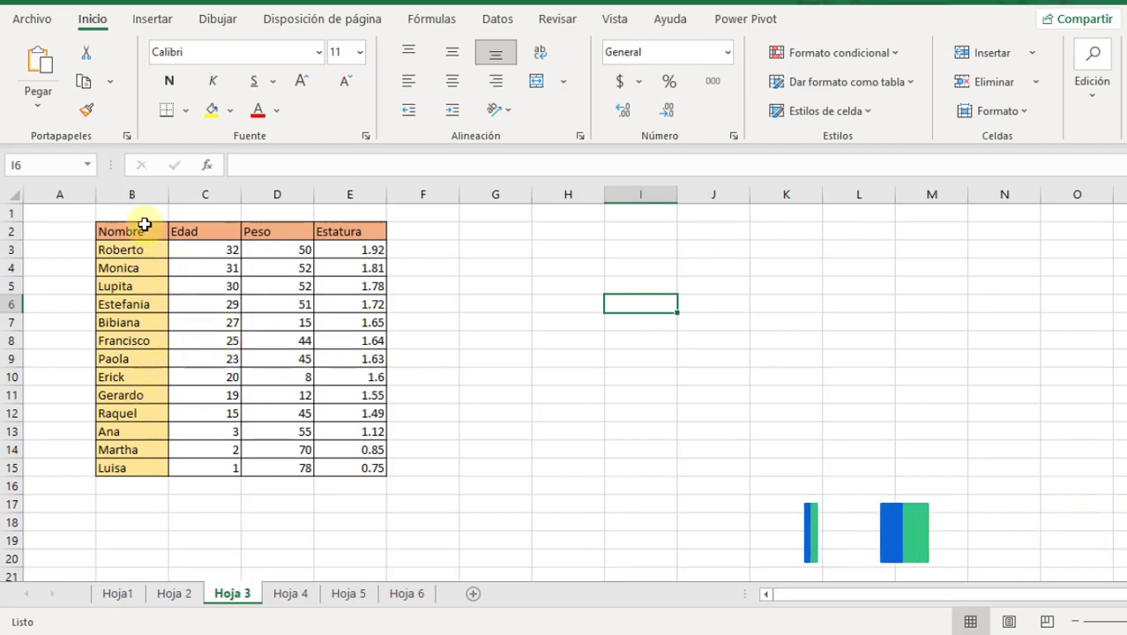
left_click_drag(144, 223, 138, 465)
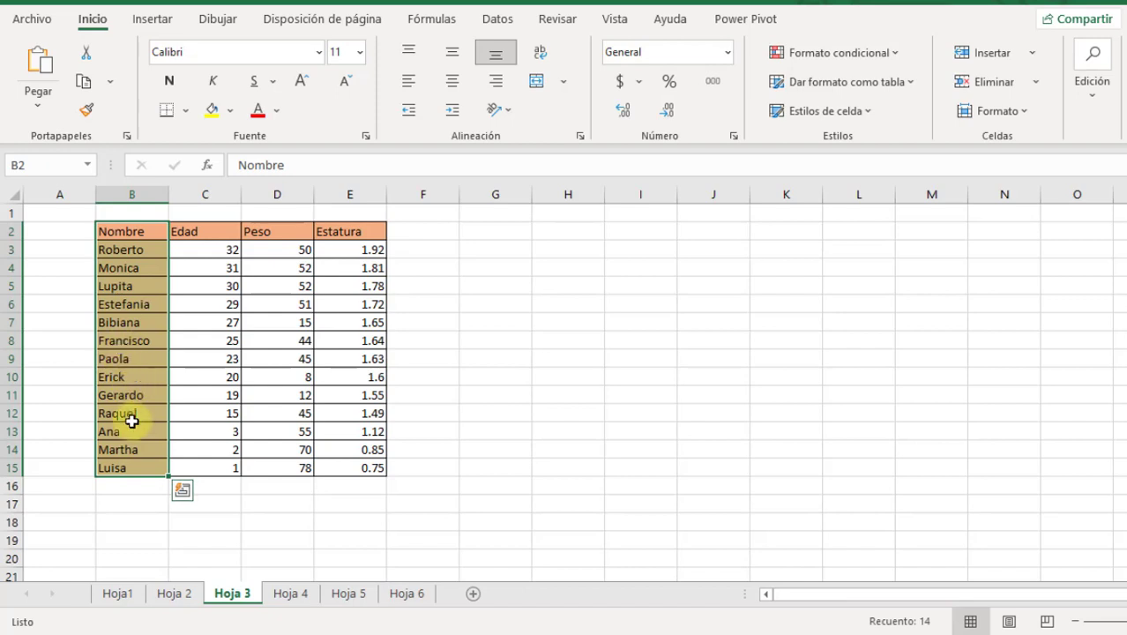
key("ctrl")
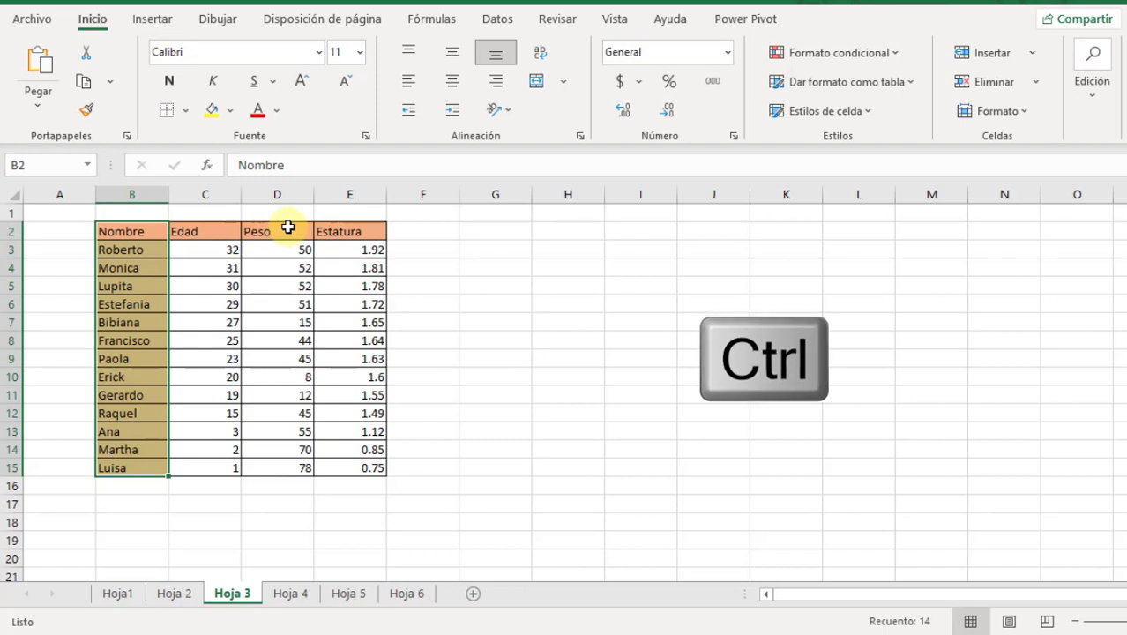
left_click_drag(288, 229, 337, 468, "ctrl")
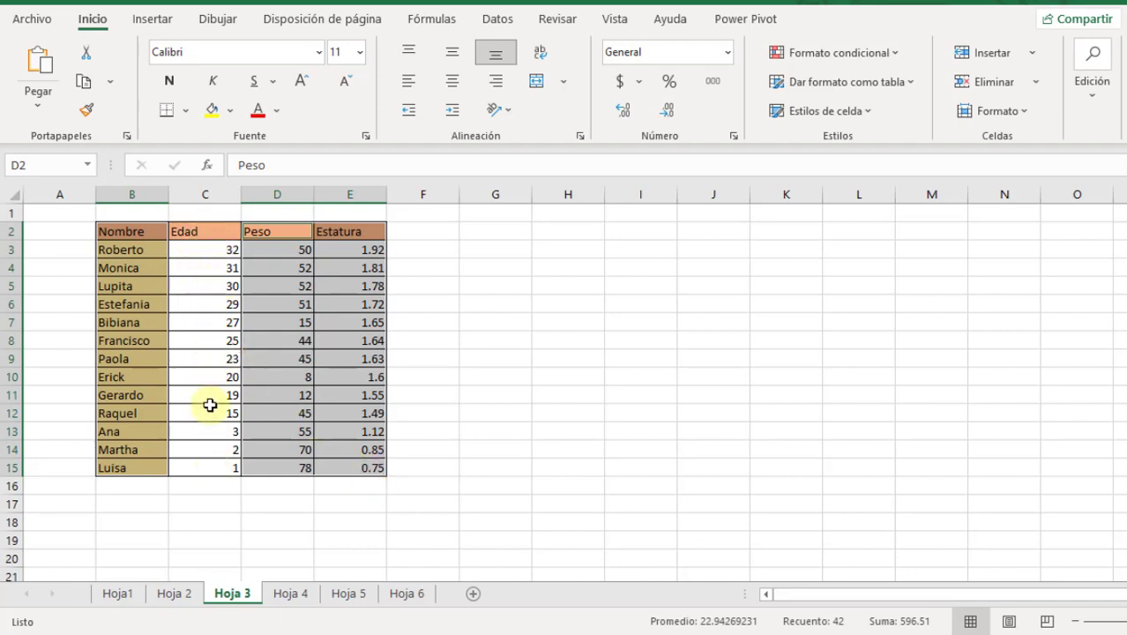
Step: Insert the recommended Dispersión scatter chart and move it to the right of the table
left_click(155, 19)
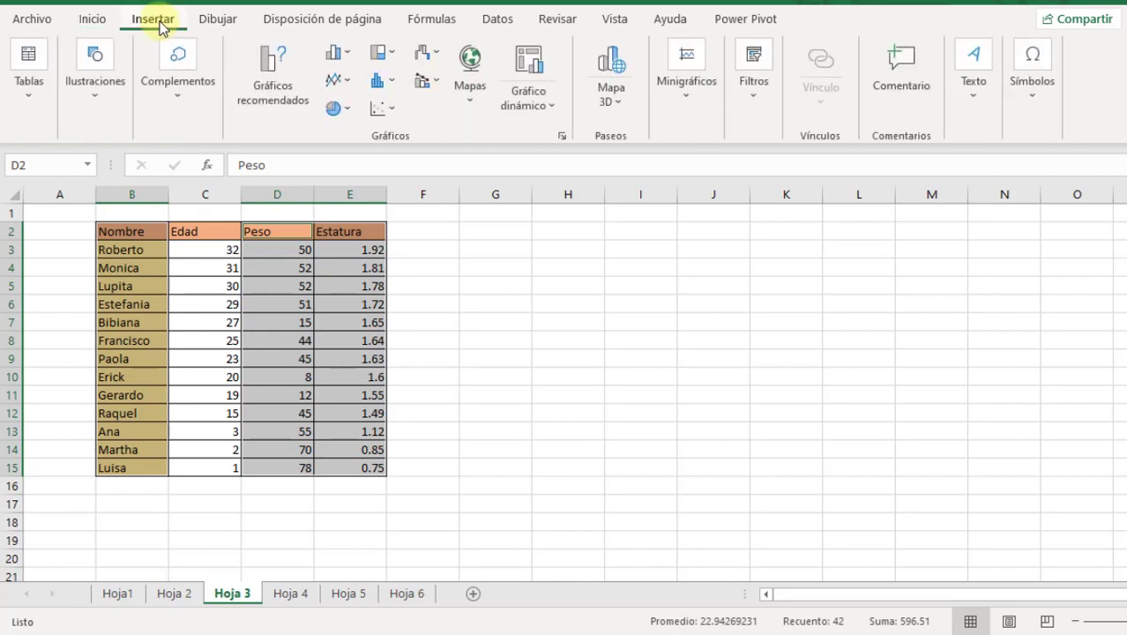
left_click(292, 100)
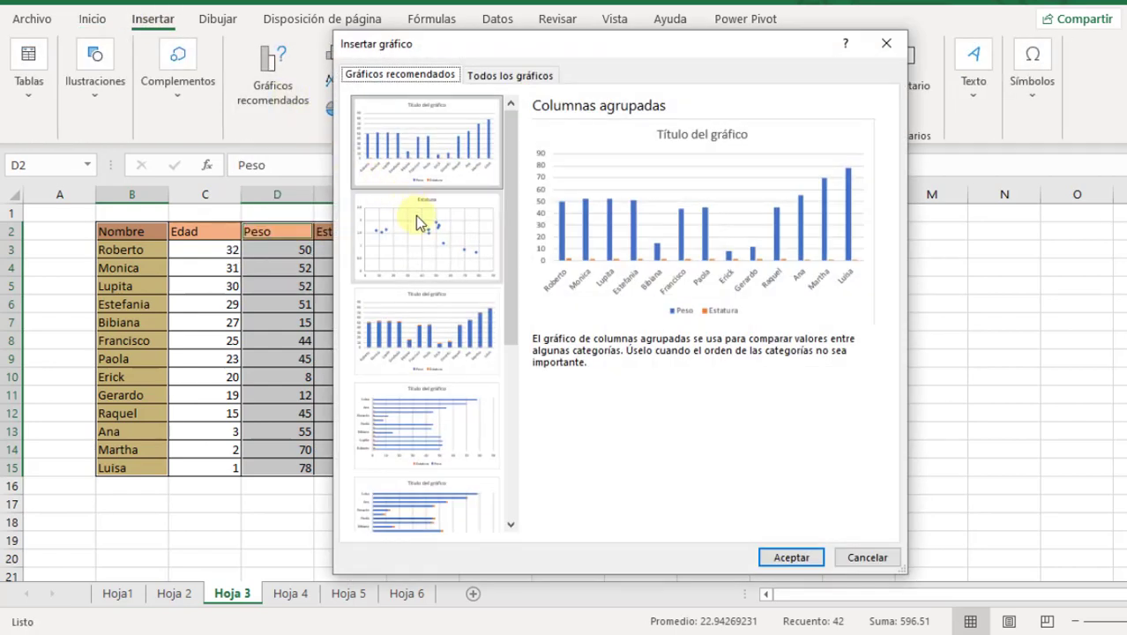
left_click(428, 240)
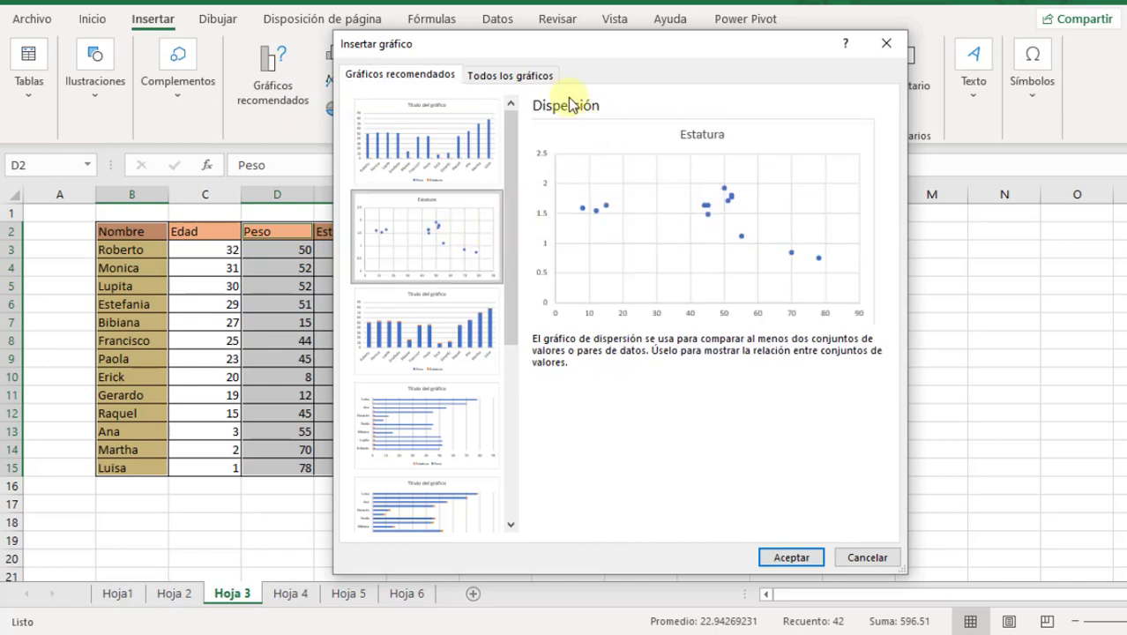
left_click(791, 557)
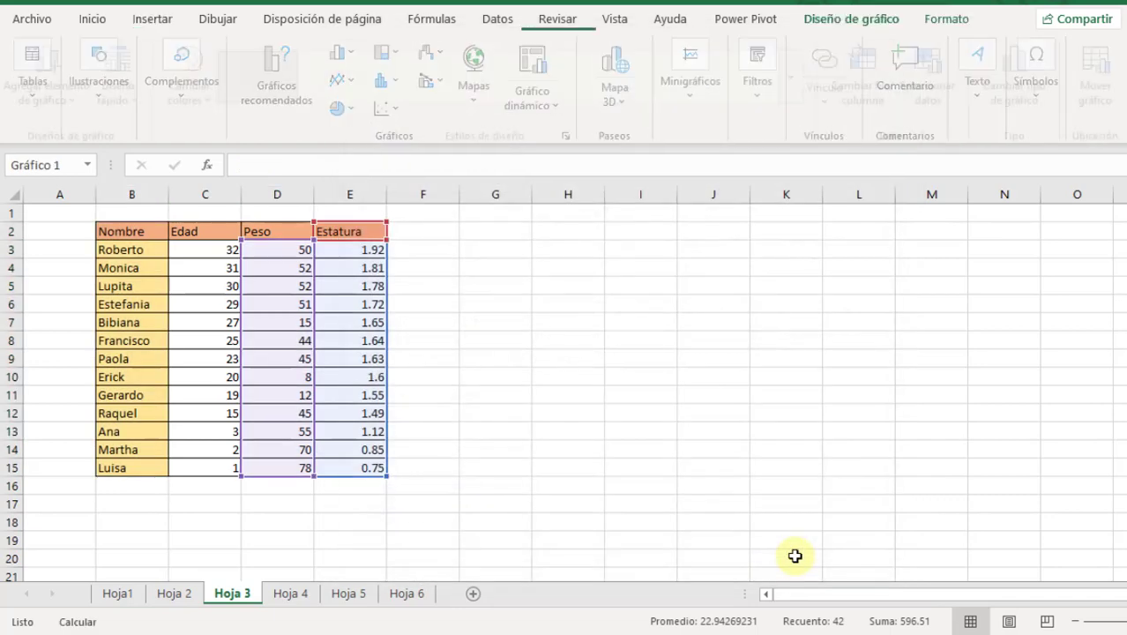
left_click(611, 432)
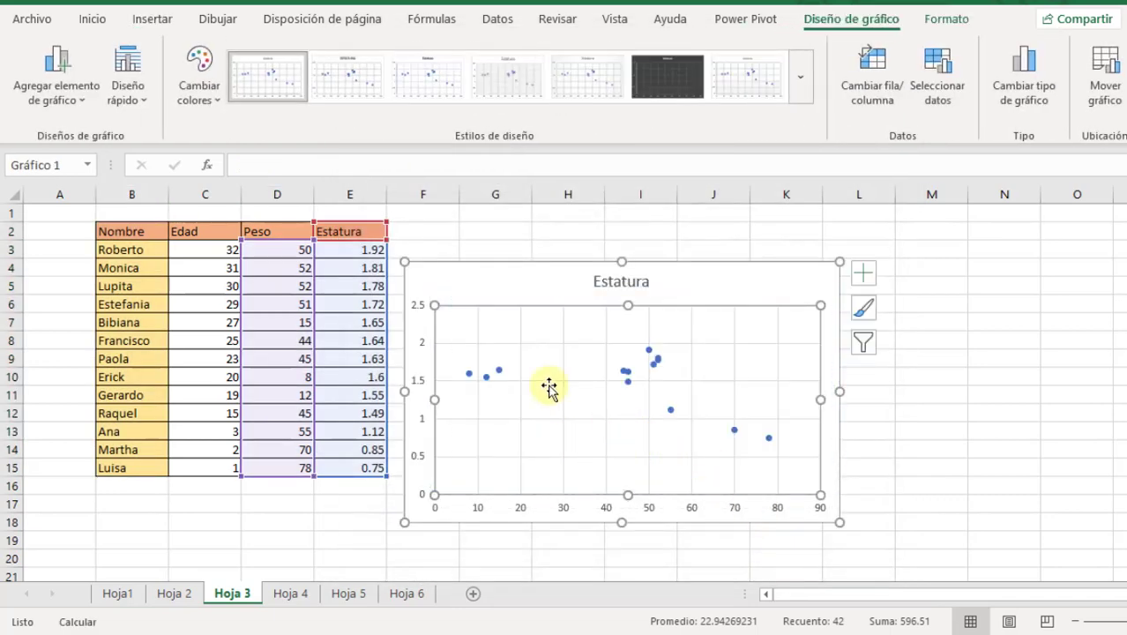
left_click(1014, 345)
mouse_move(537, 277)
left_mouse_down()
mouse_move(597, 270)
mouse_move(644, 239)
left_mouse_up()
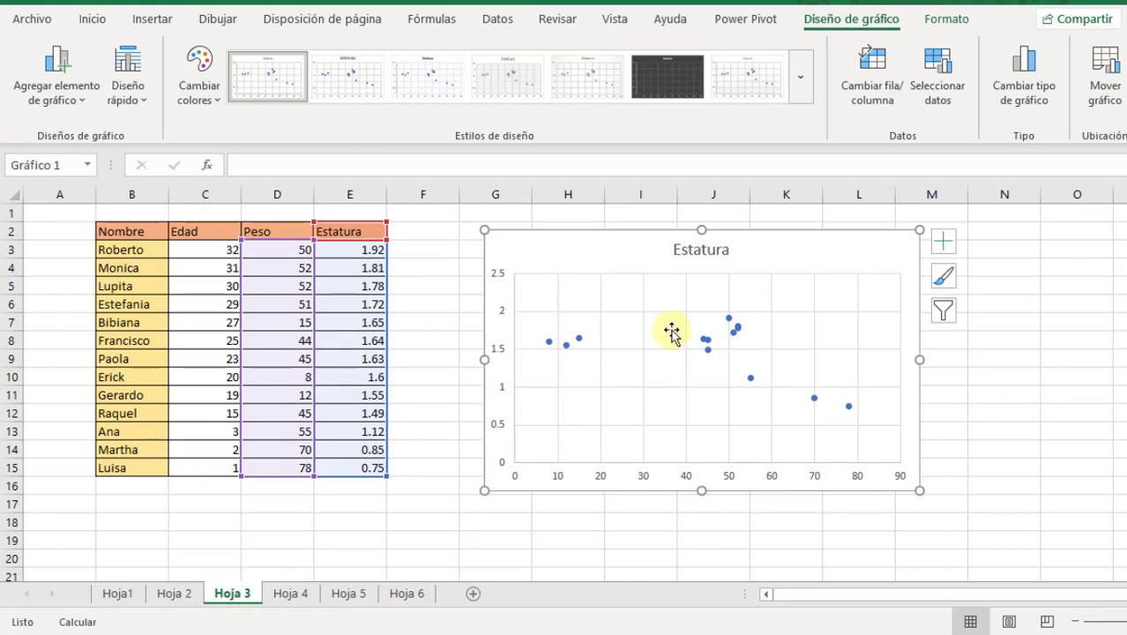
left_click(436, 378)
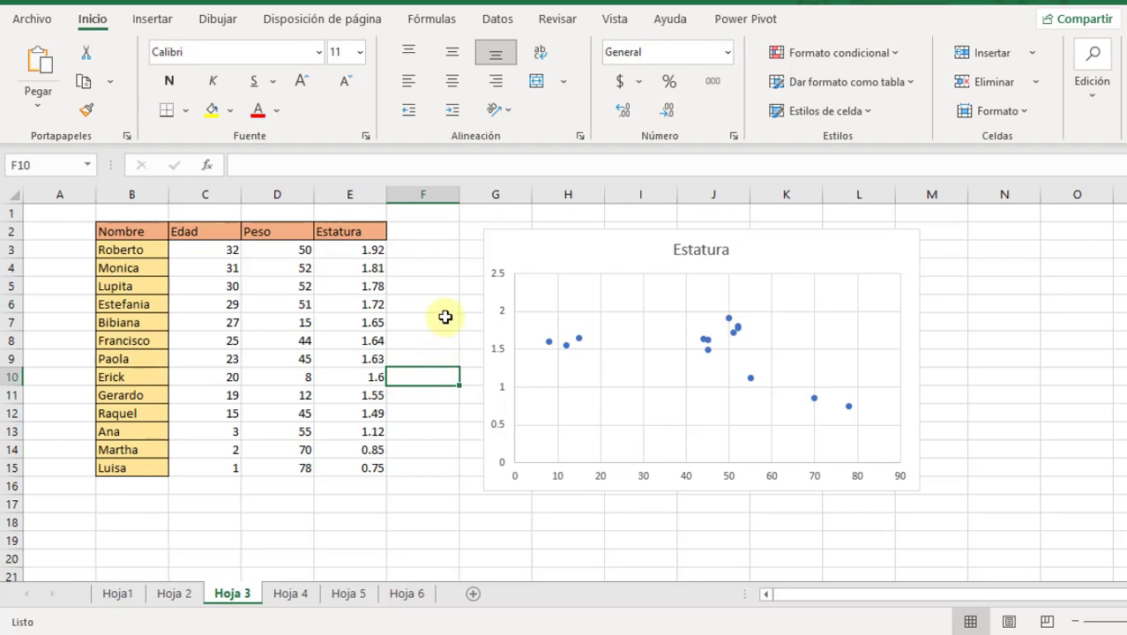
left_click(120, 593)
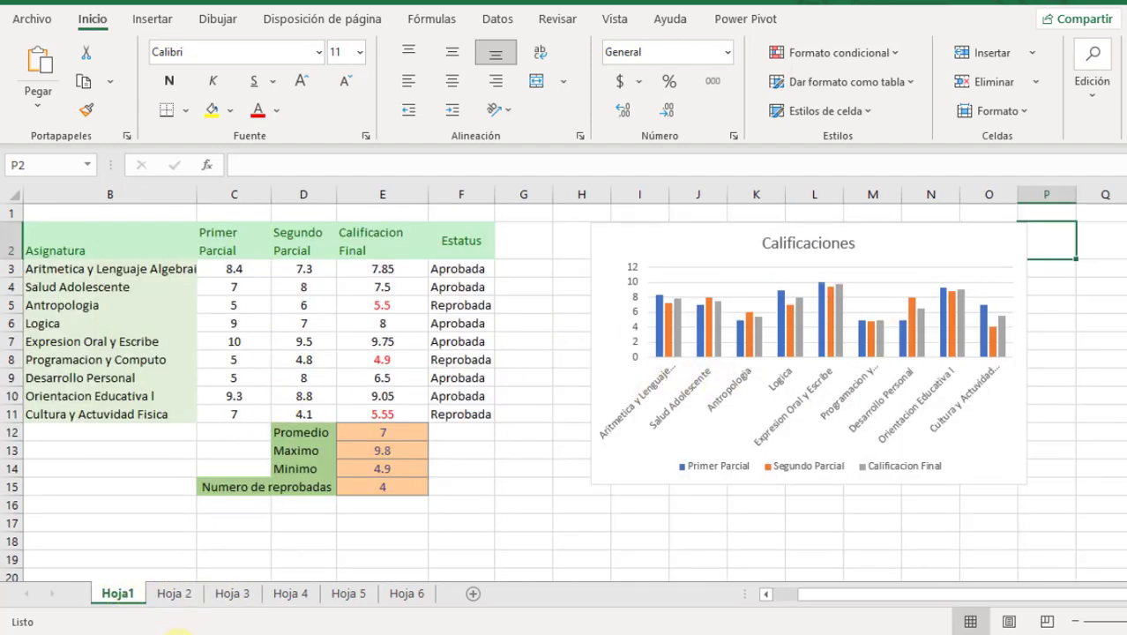
left_click(176, 594)
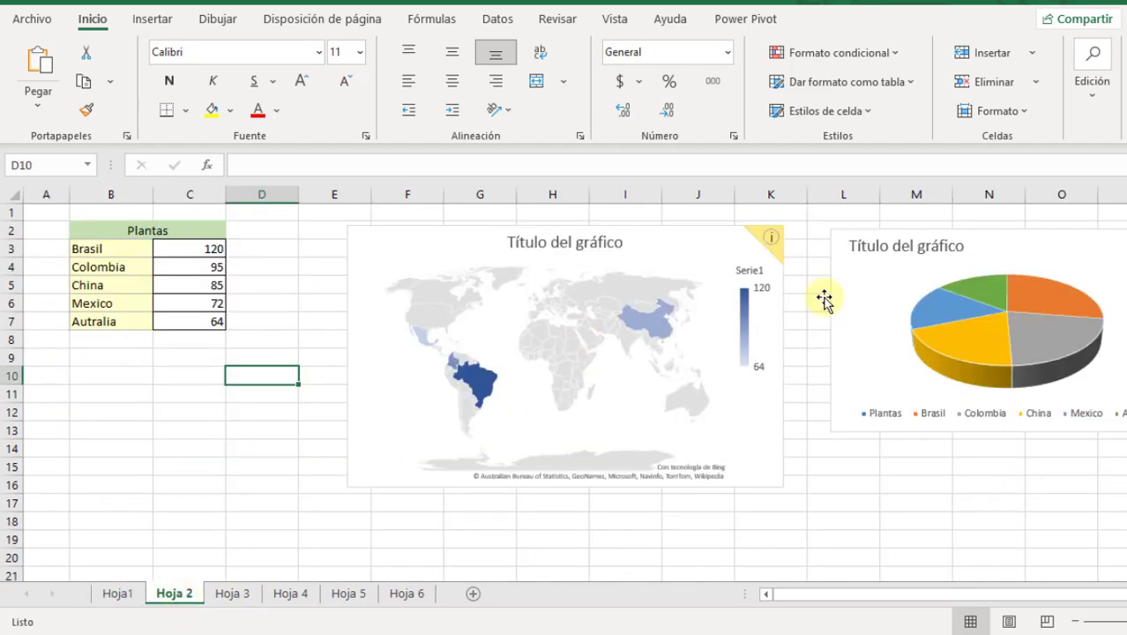
left_click(249, 595)
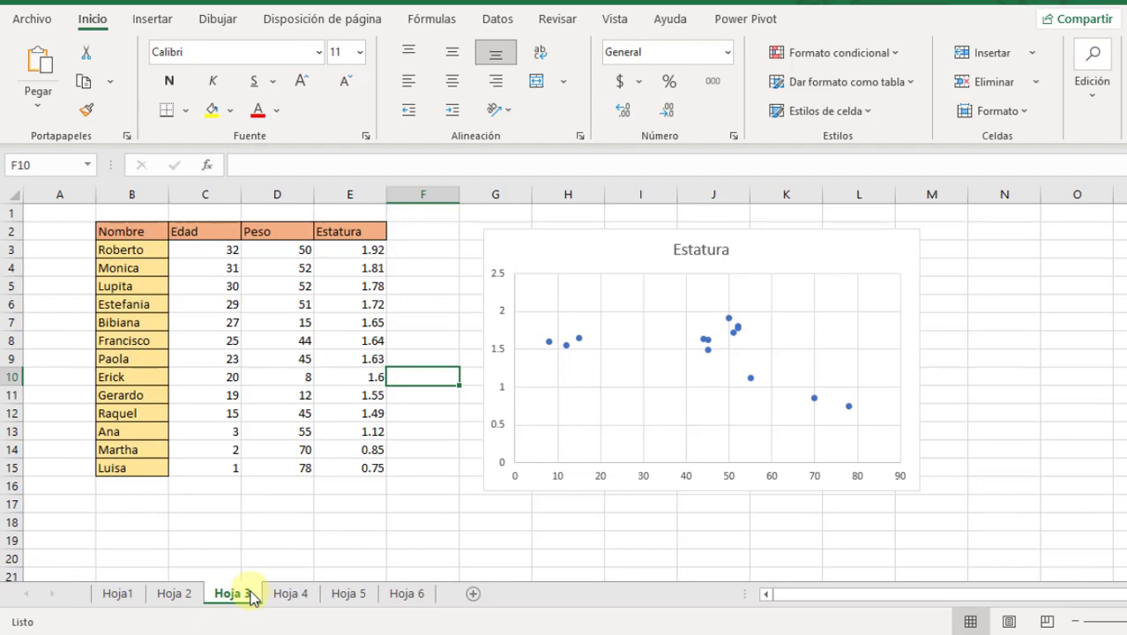
left_click(411, 323)
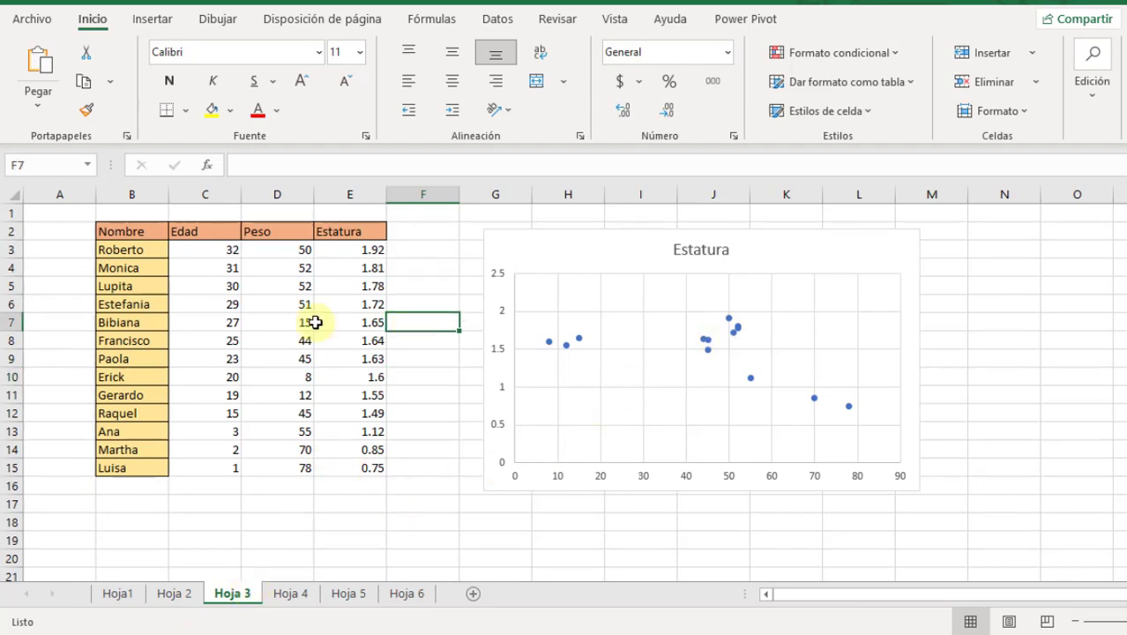
left_click(221, 251)
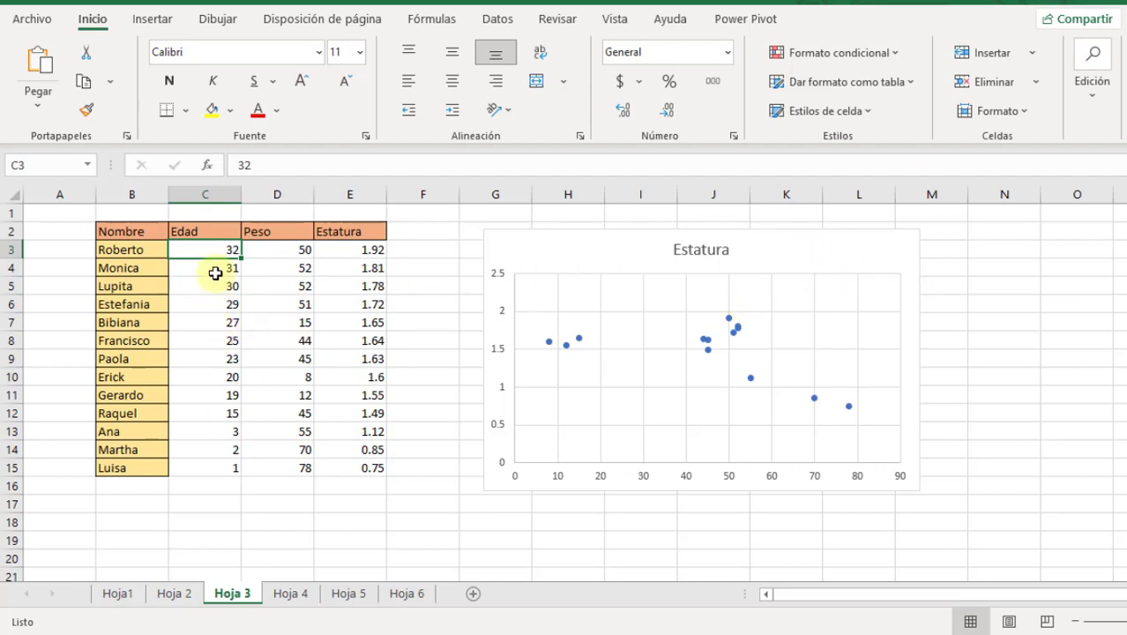
left_click(195, 325)
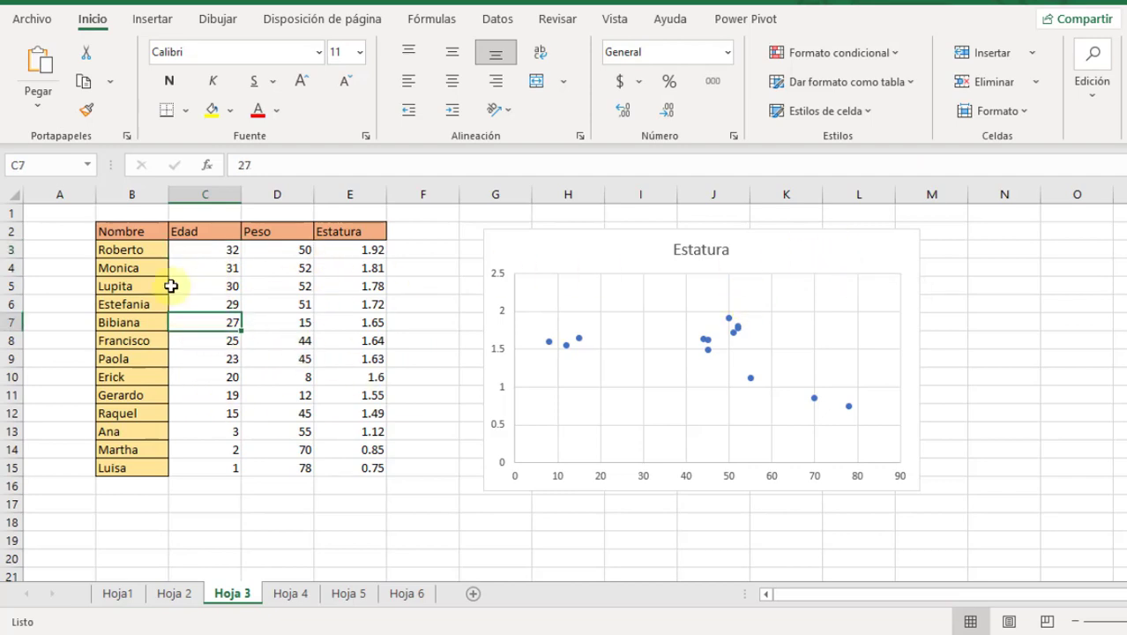
left_click_drag(146, 249, 137, 471)
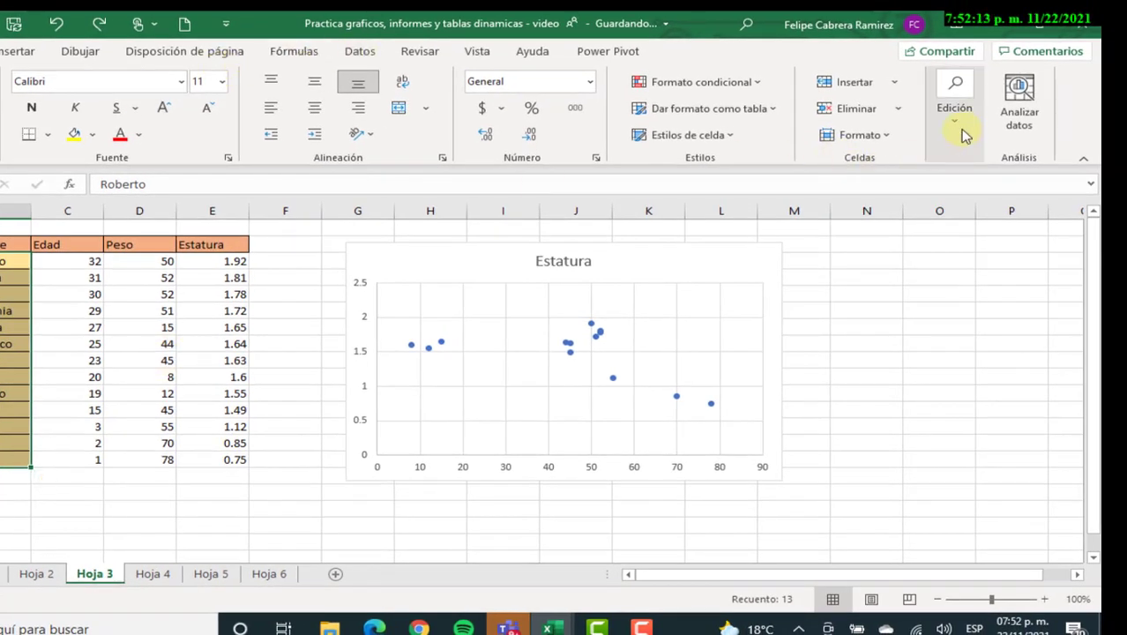
Step: Sort the Hoja 3 rows A to Z by Nombre, expanding the selection to keep each row together
left_click(955, 110)
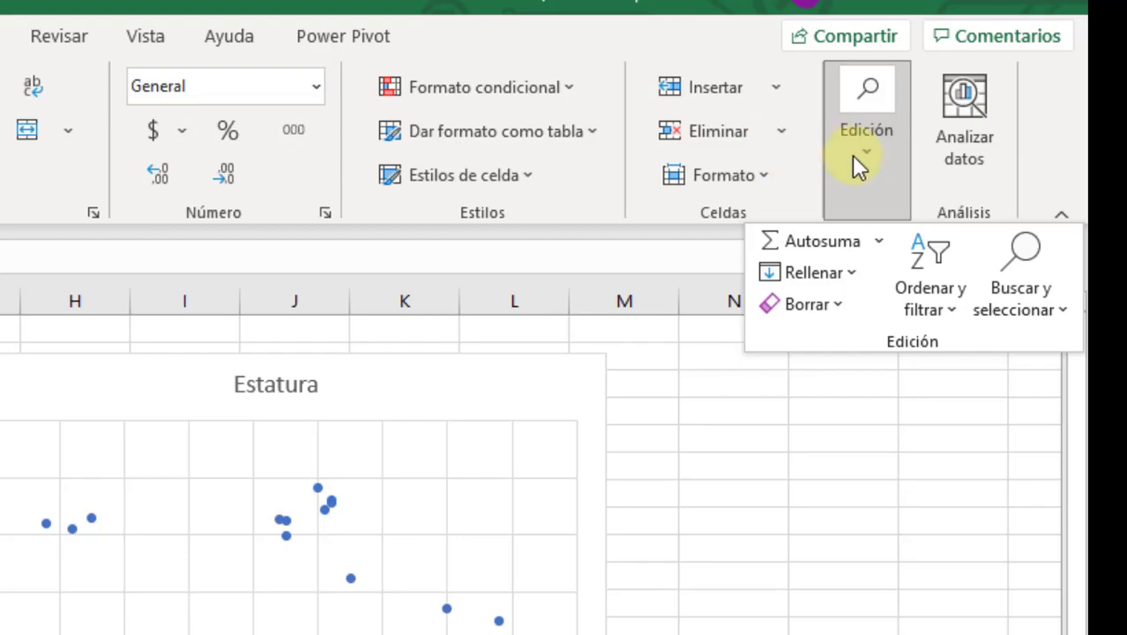
left_click(933, 298)
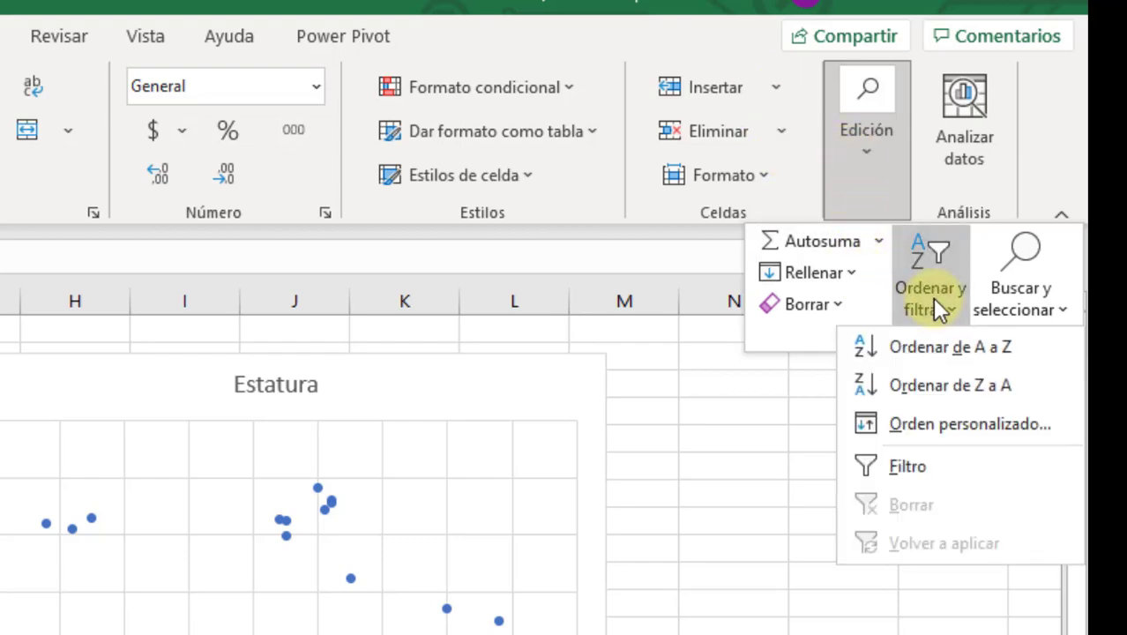
left_click(939, 346)
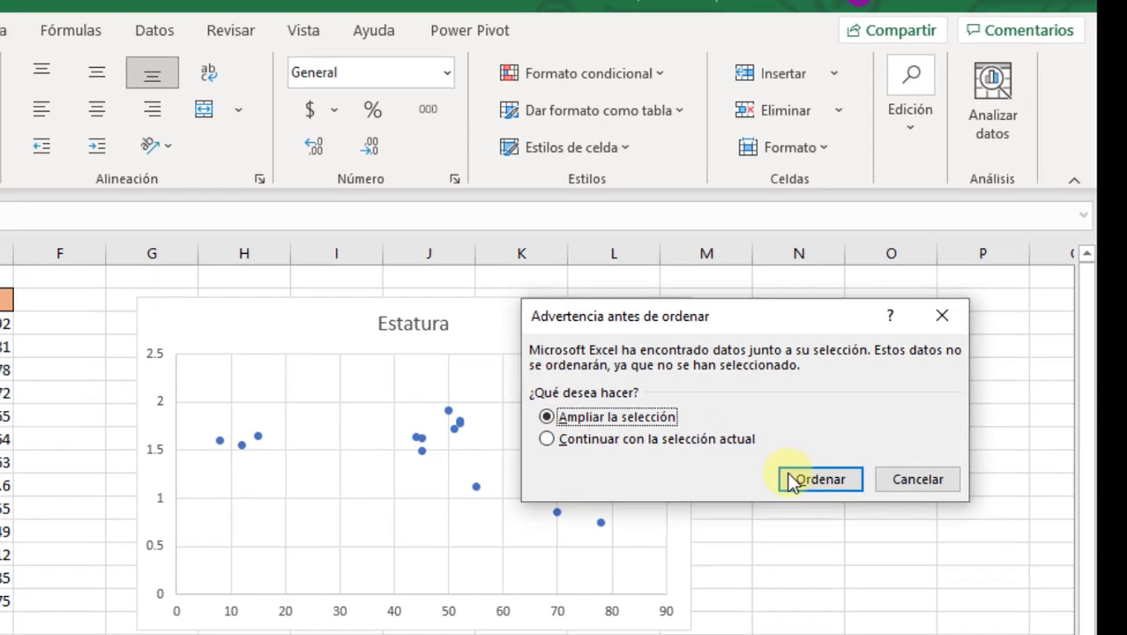
left_click(807, 489)
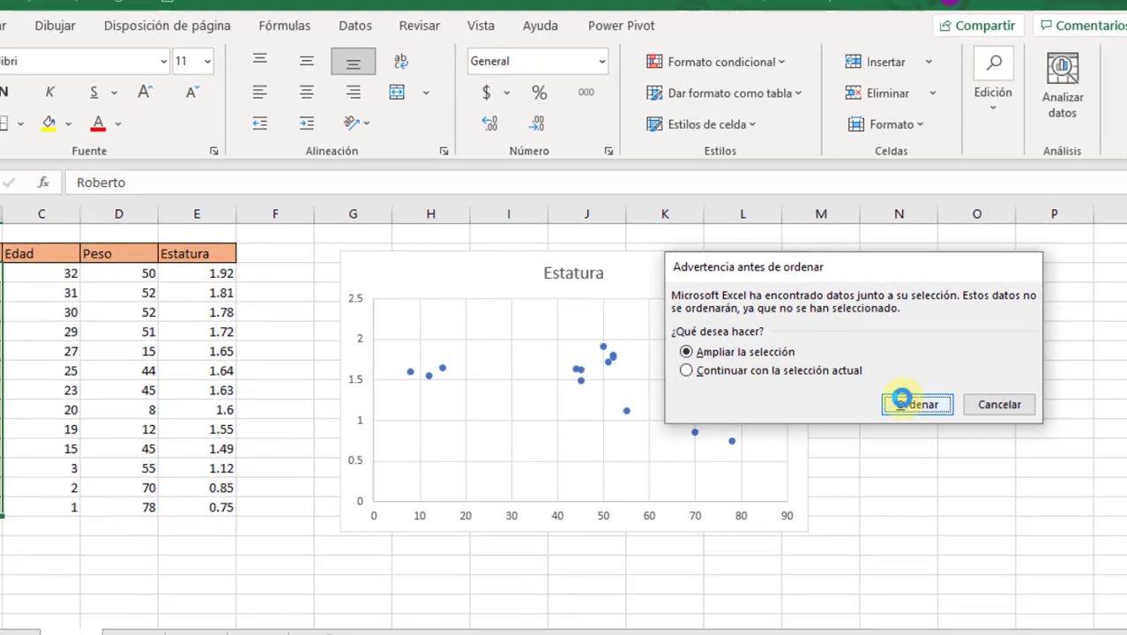
left_click(191, 510)
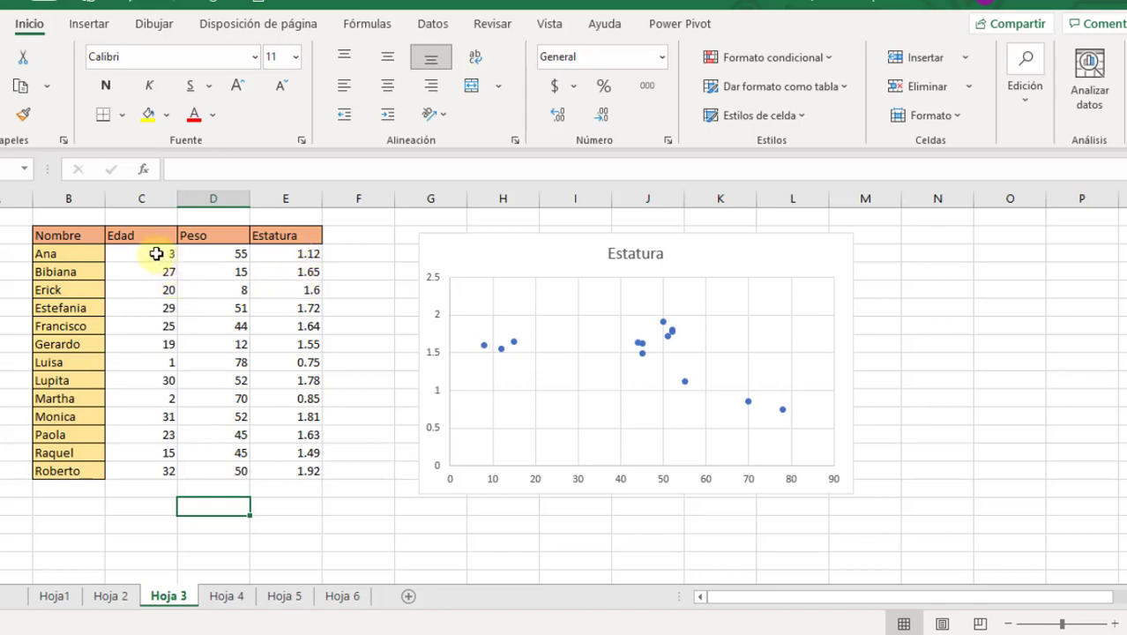
Step: Add blue gradient-fill data bars to the Edad ages in C3:C15
left_click_drag(157, 254, 168, 472)
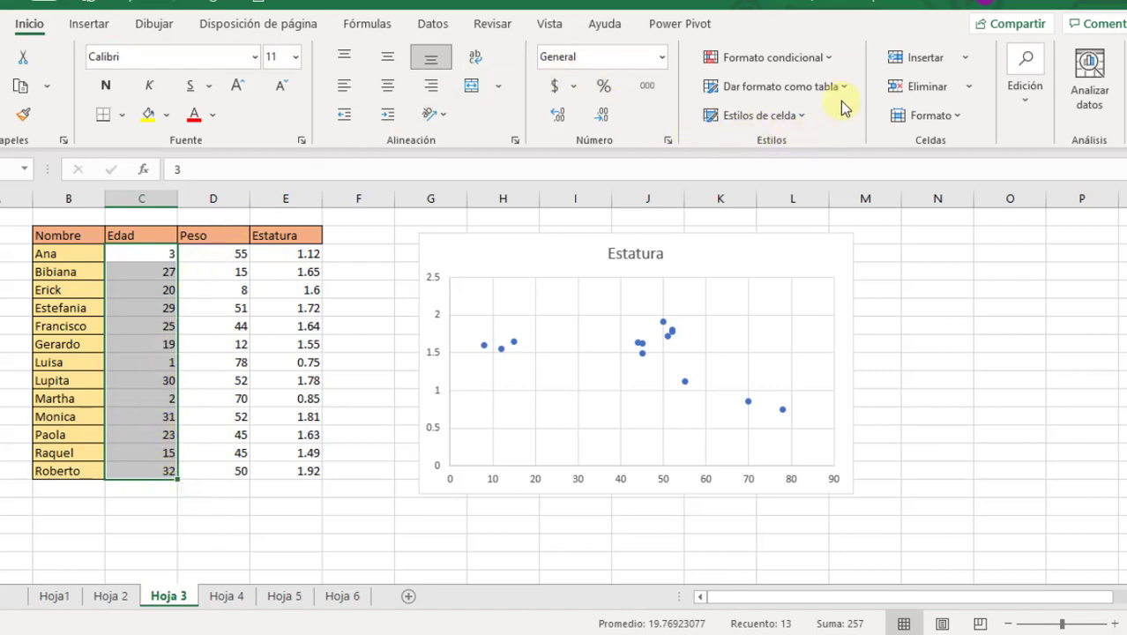
left_click(829, 59)
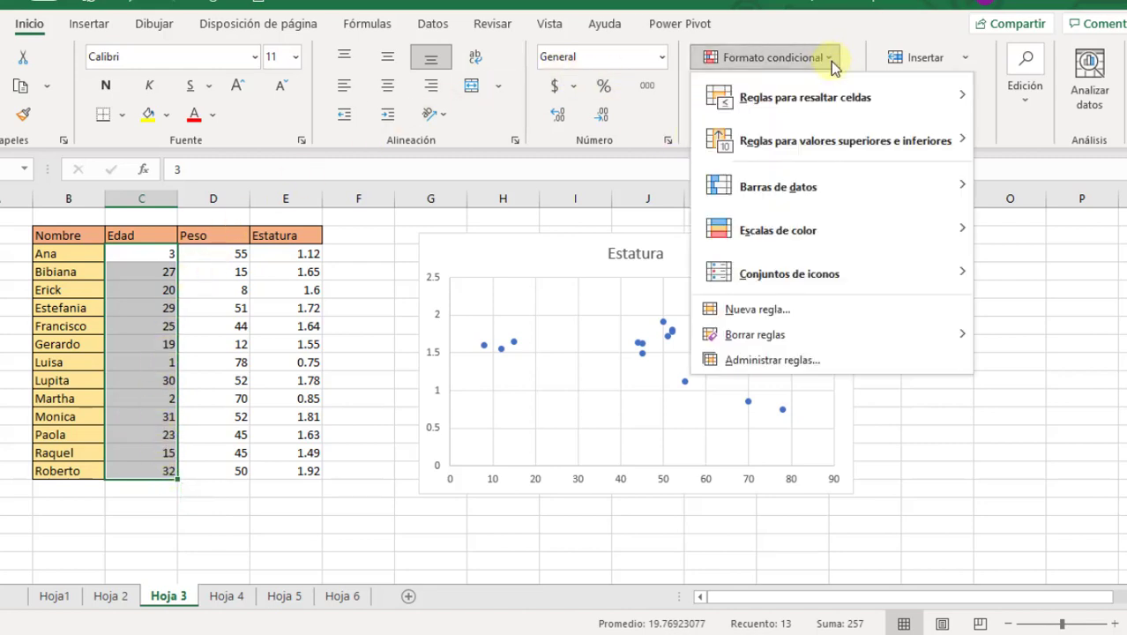
mouse_move(787, 189)
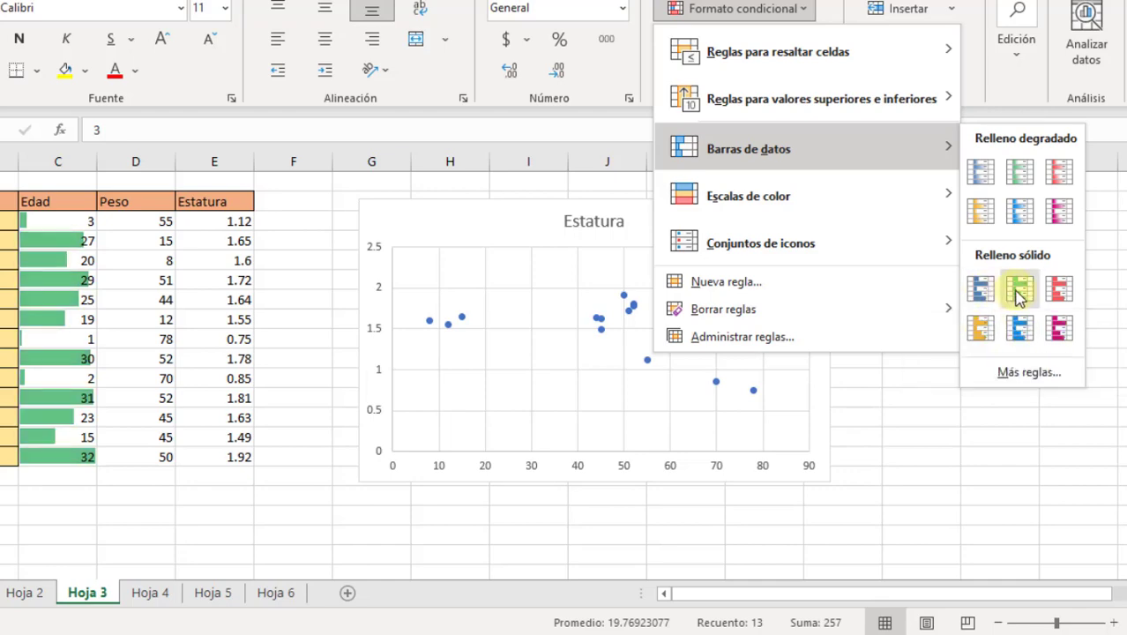
left_click(981, 172)
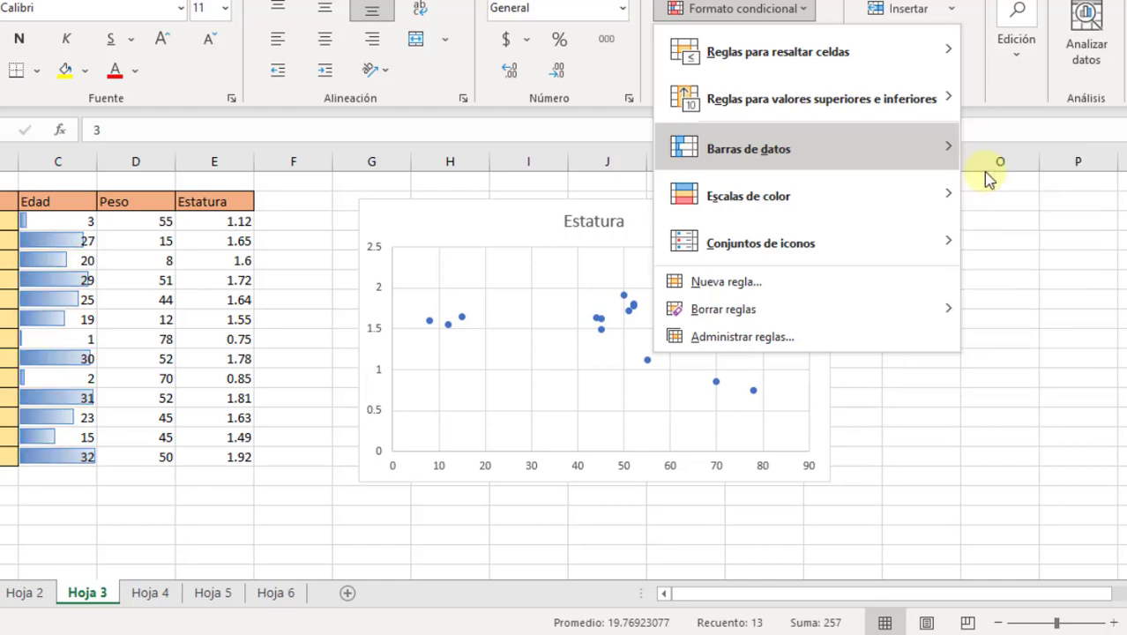
left_click(119, 515)
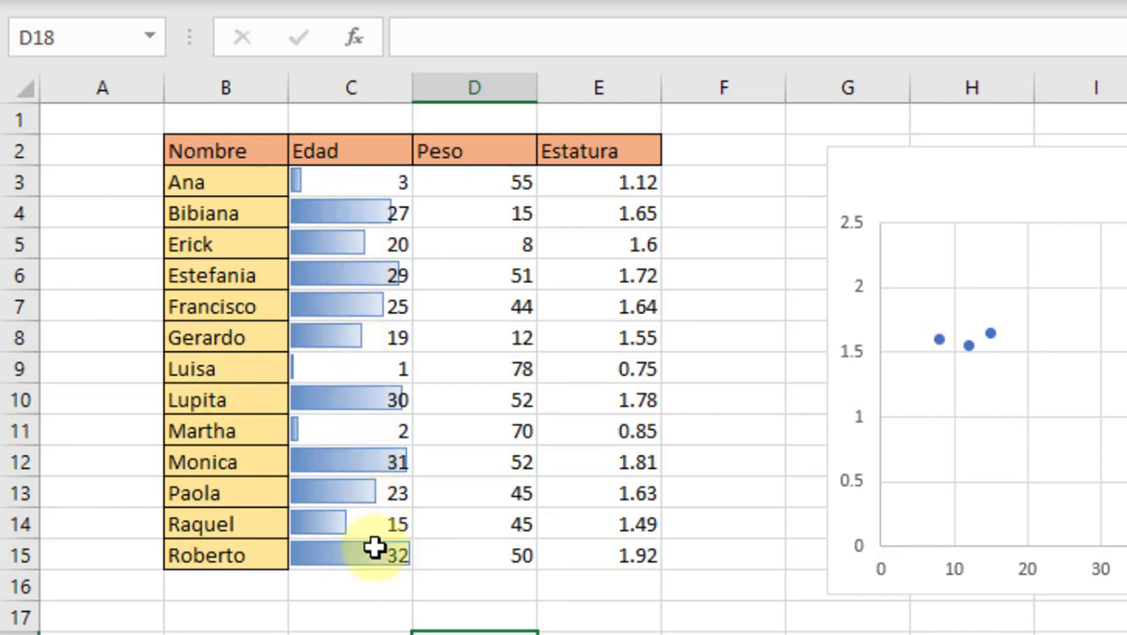
Step: Apply the green-yellow-red colour scale to Peso values D3:D15, leaving the lowest weight 8 red
left_click_drag(490, 181, 494, 484)
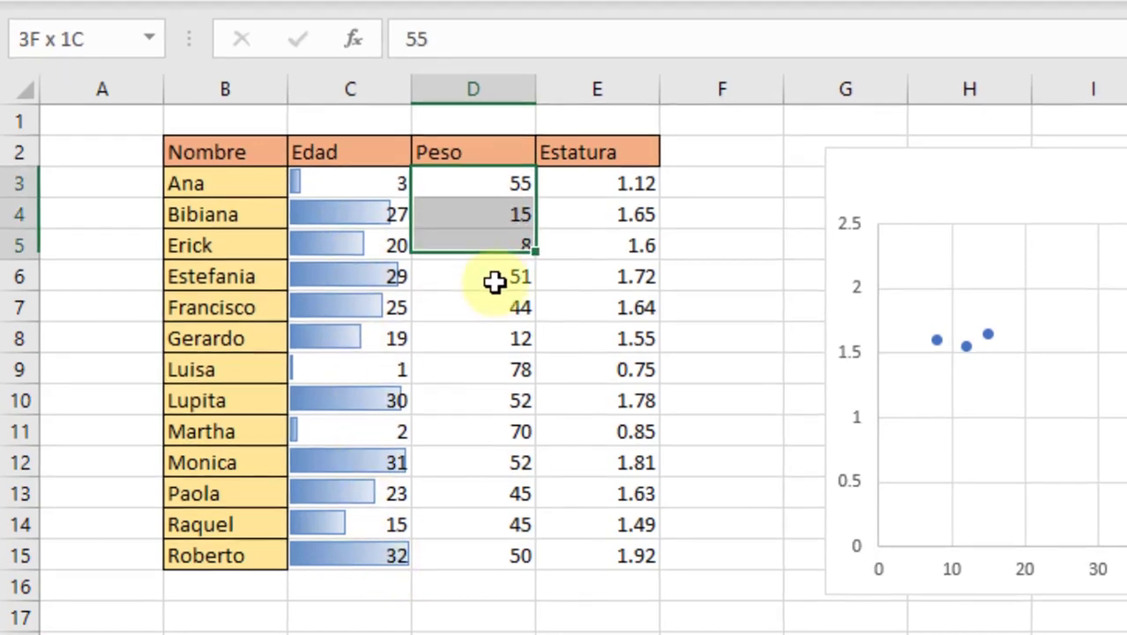
left_click_drag(407, 513, 411, 569)
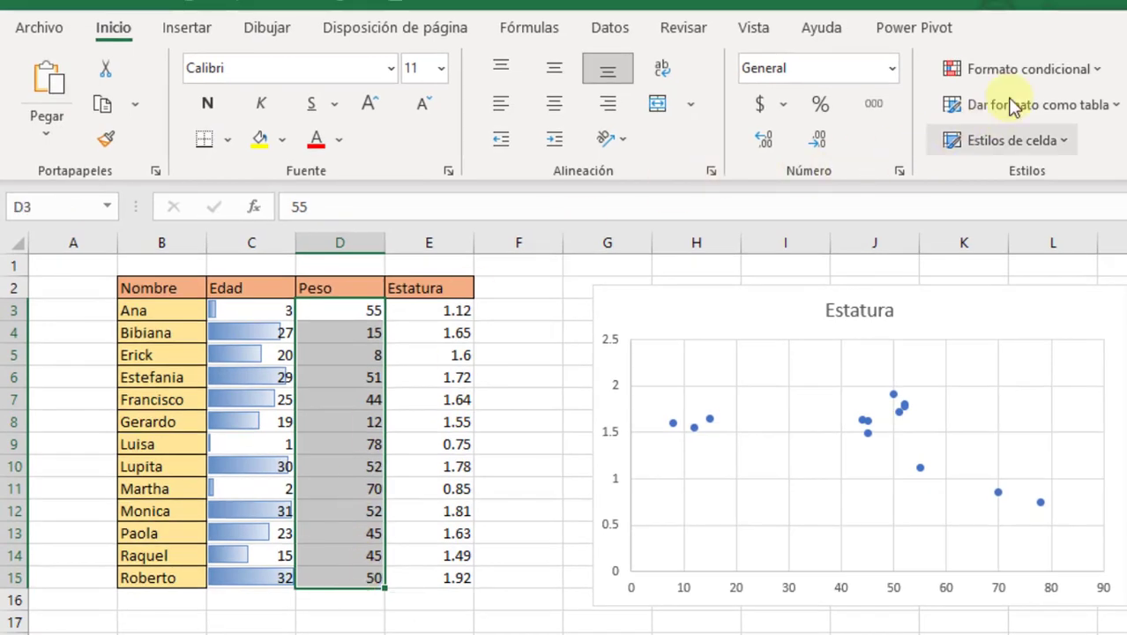
left_click(1103, 71)
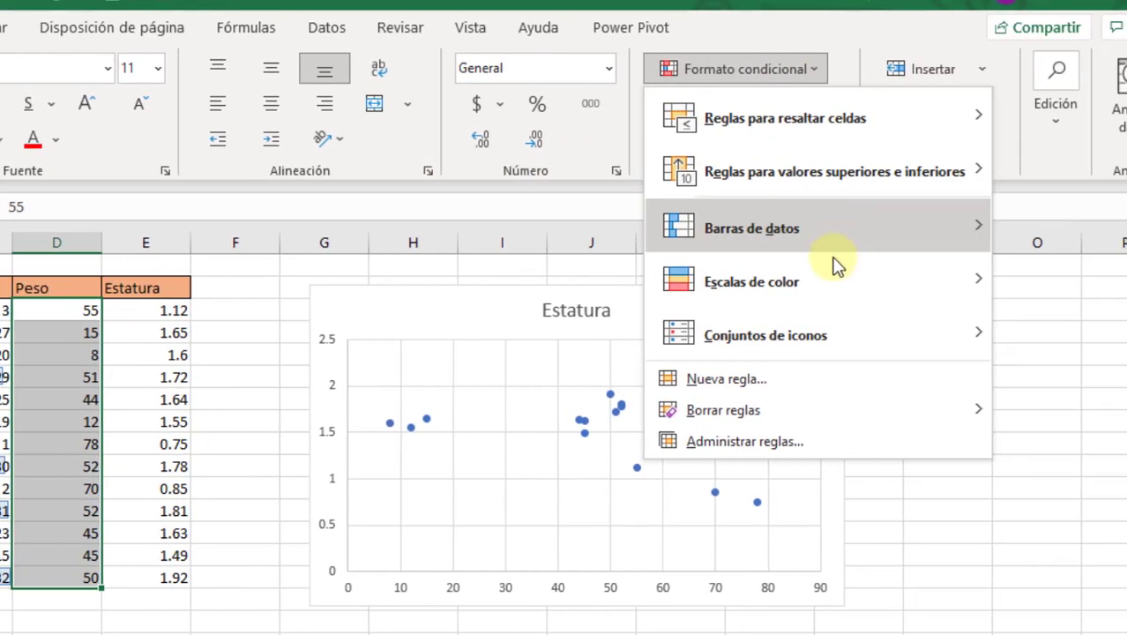
mouse_move(839, 258)
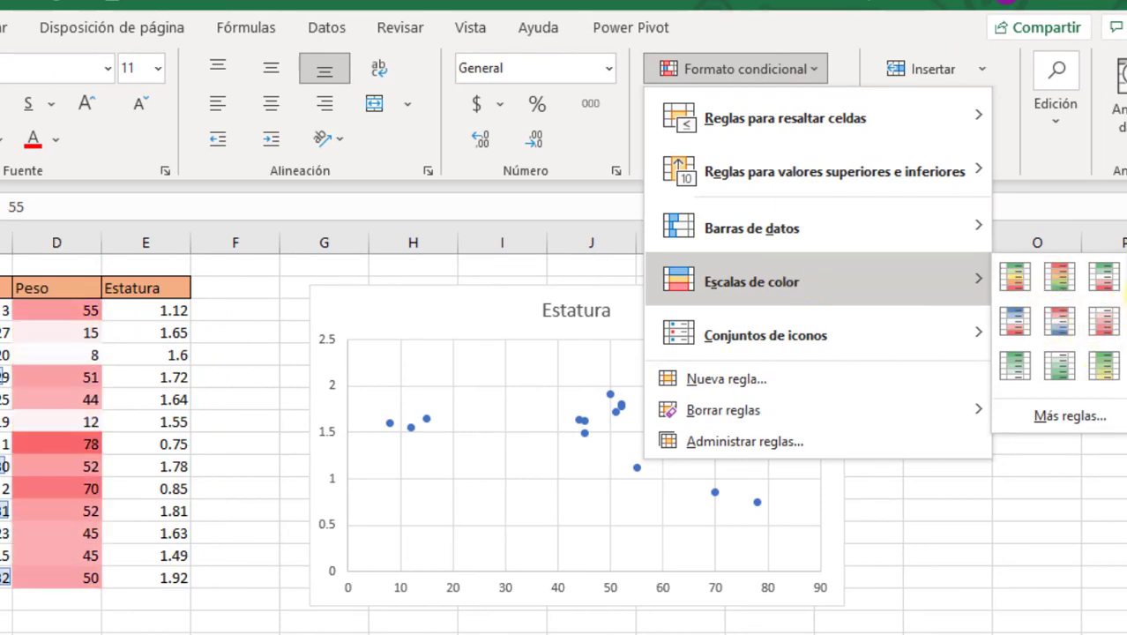
left_click(1015, 280)
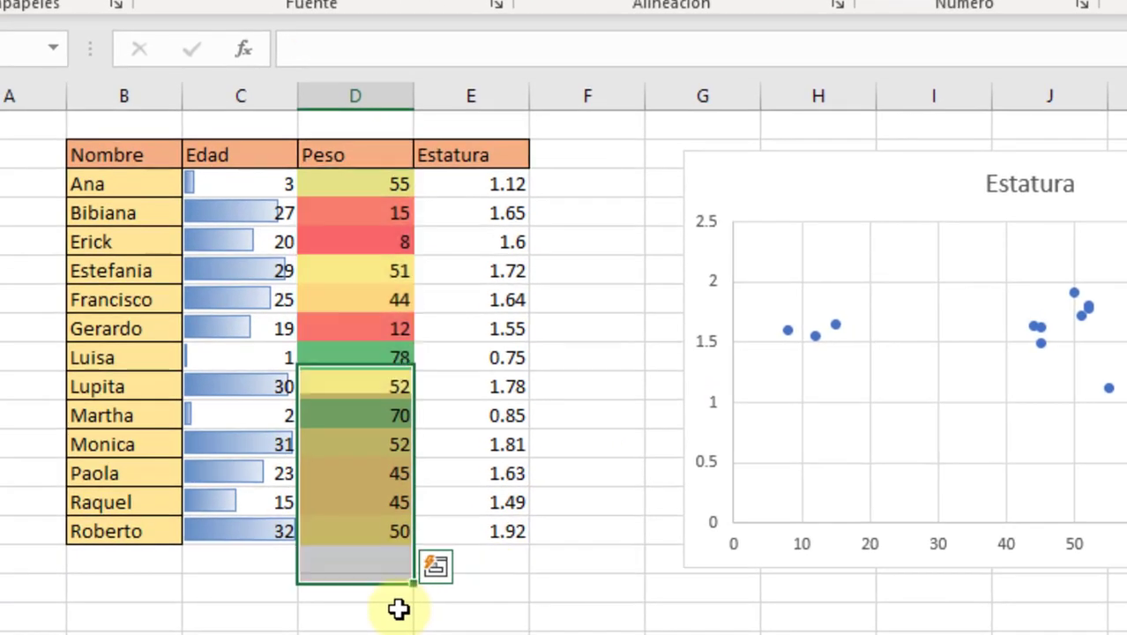
left_click(362, 612)
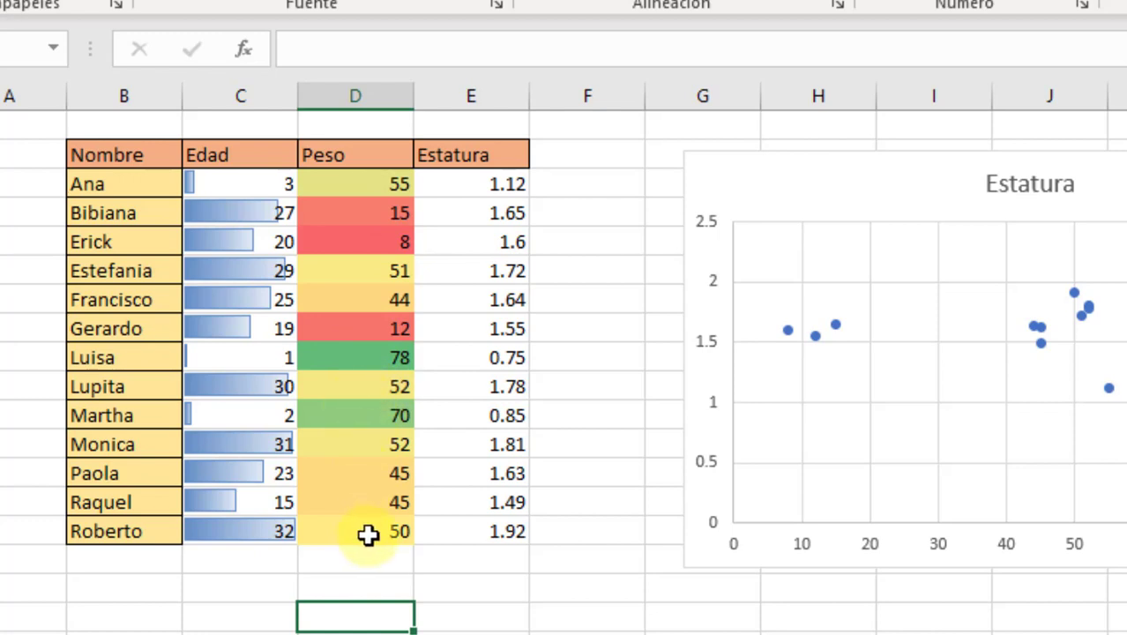
left_click(368, 243)
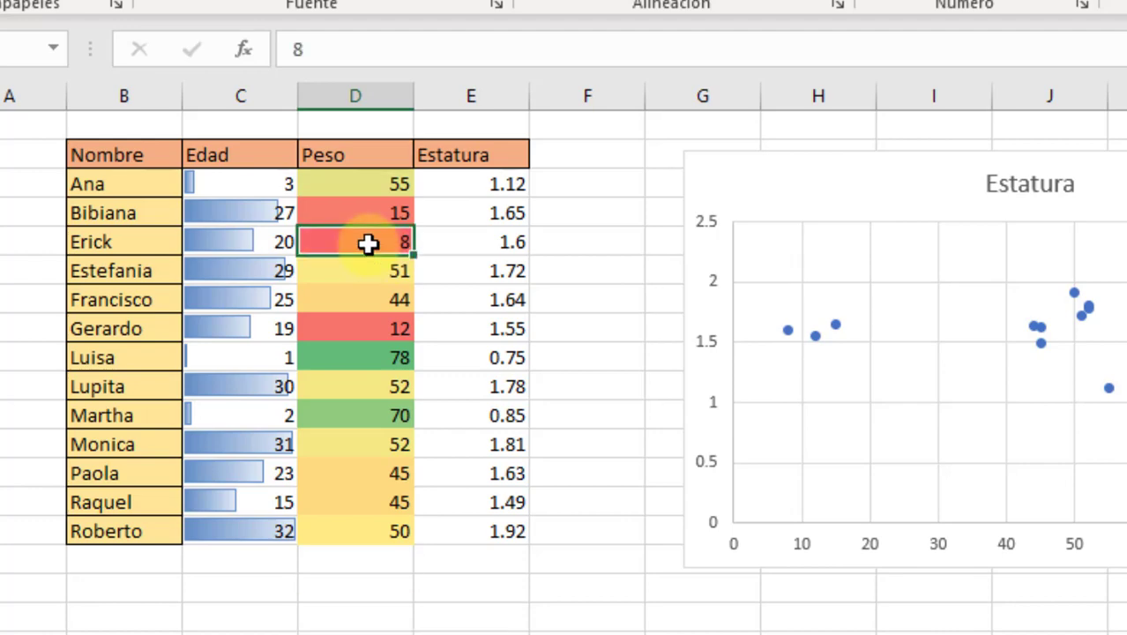
Step: Apply the Direccional '3 flechas de colores' icon set to the Estatura heights E3:E15
left_click_drag(481, 182, 505, 532)
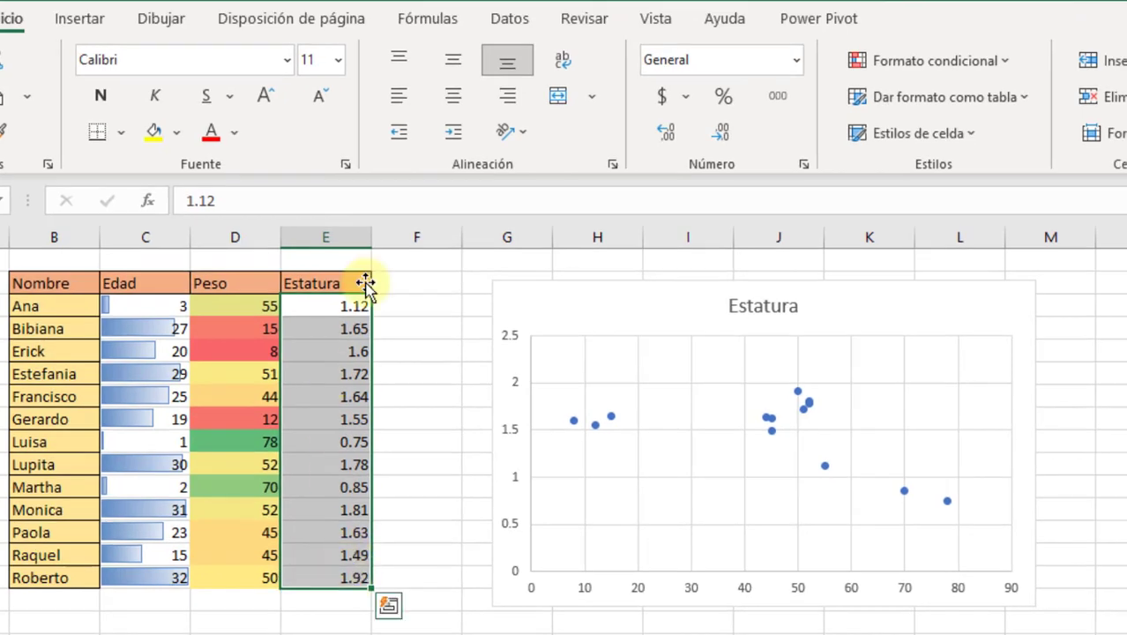
left_click(969, 61)
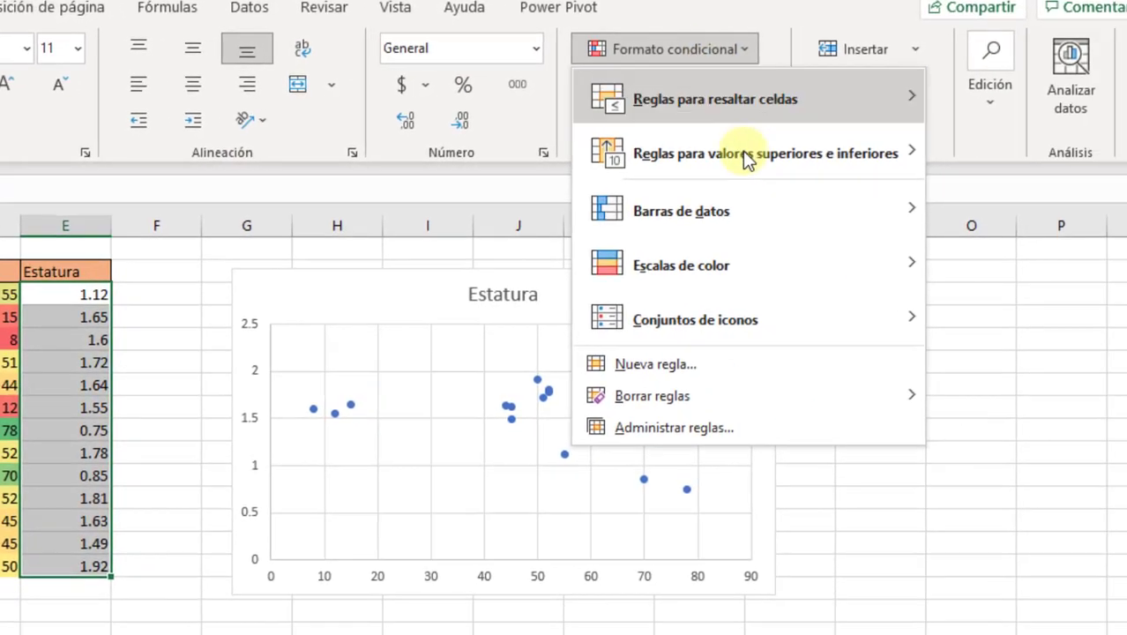
mouse_move(755, 311)
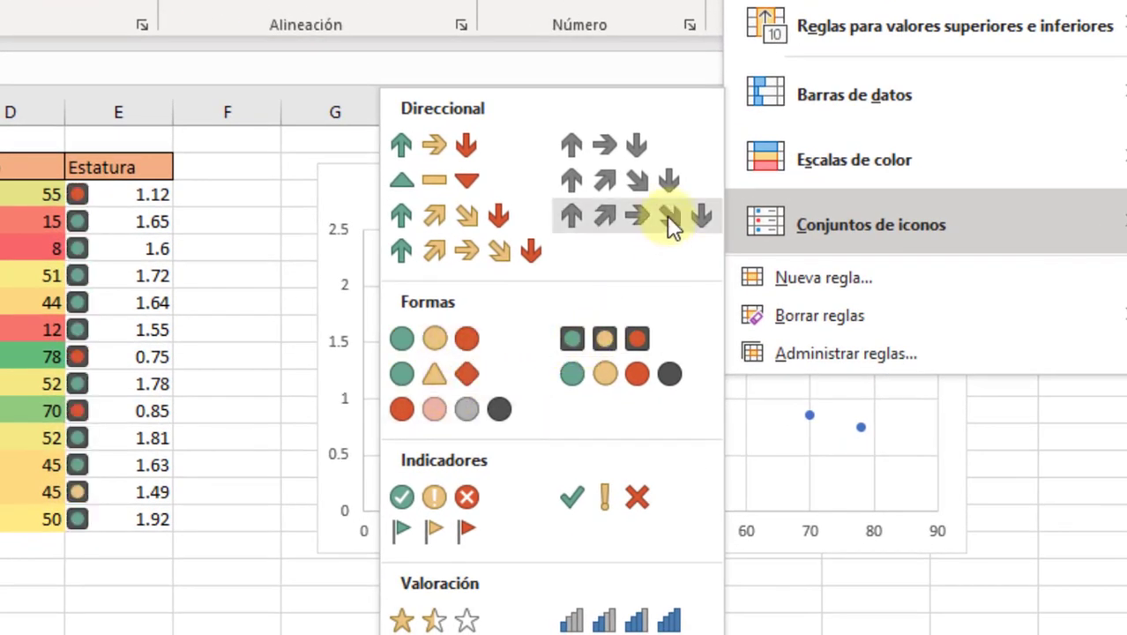
left_click(448, 148)
left_click(518, 244)
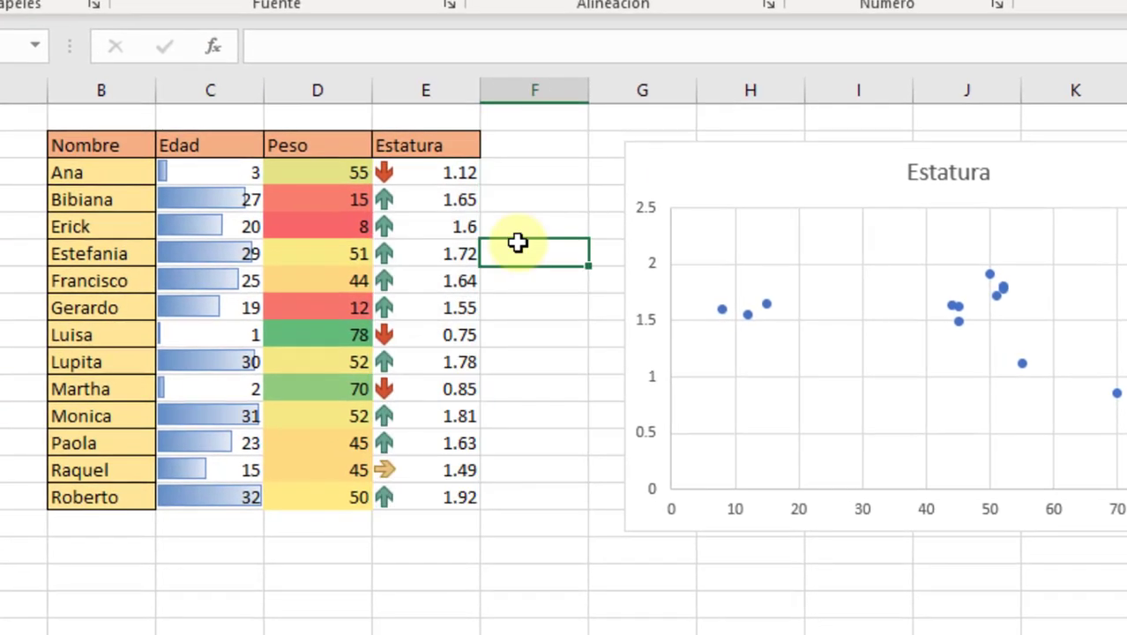
Step: Inspect the arrows: down for 1.12 and 0.75, up for 1.65 and 1.55
left_click(450, 174)
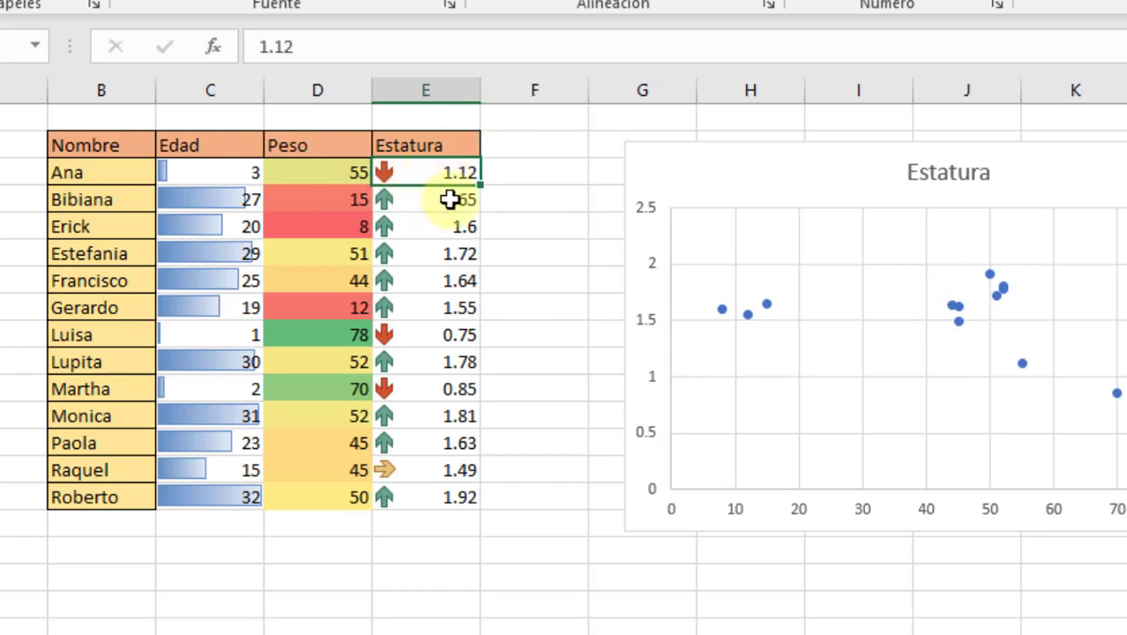
left_click(394, 199)
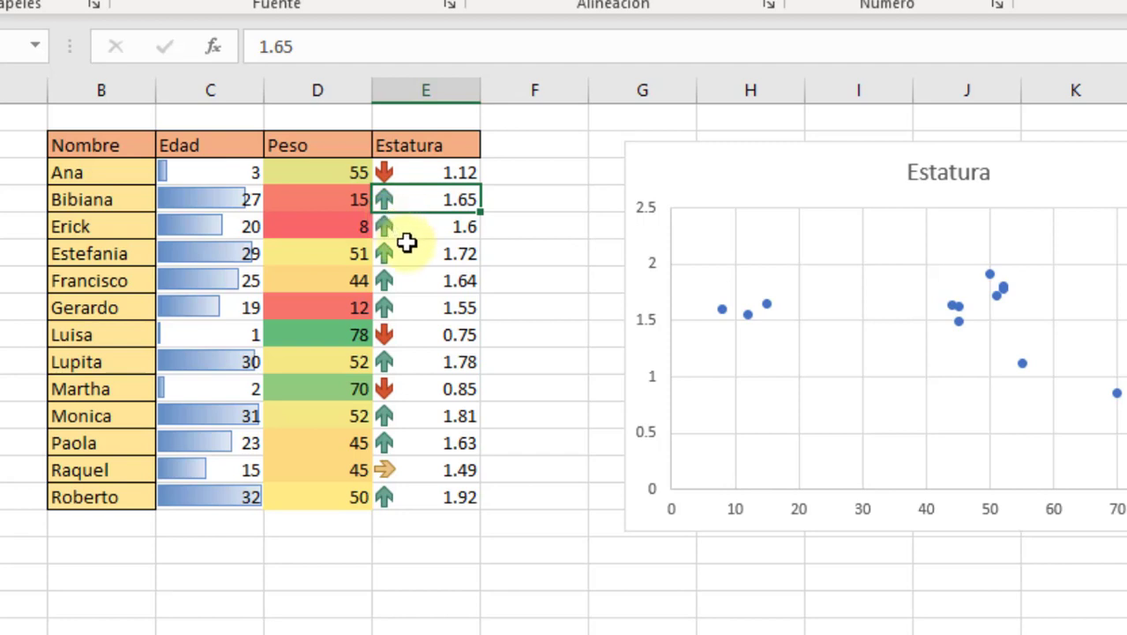
left_click(402, 315)
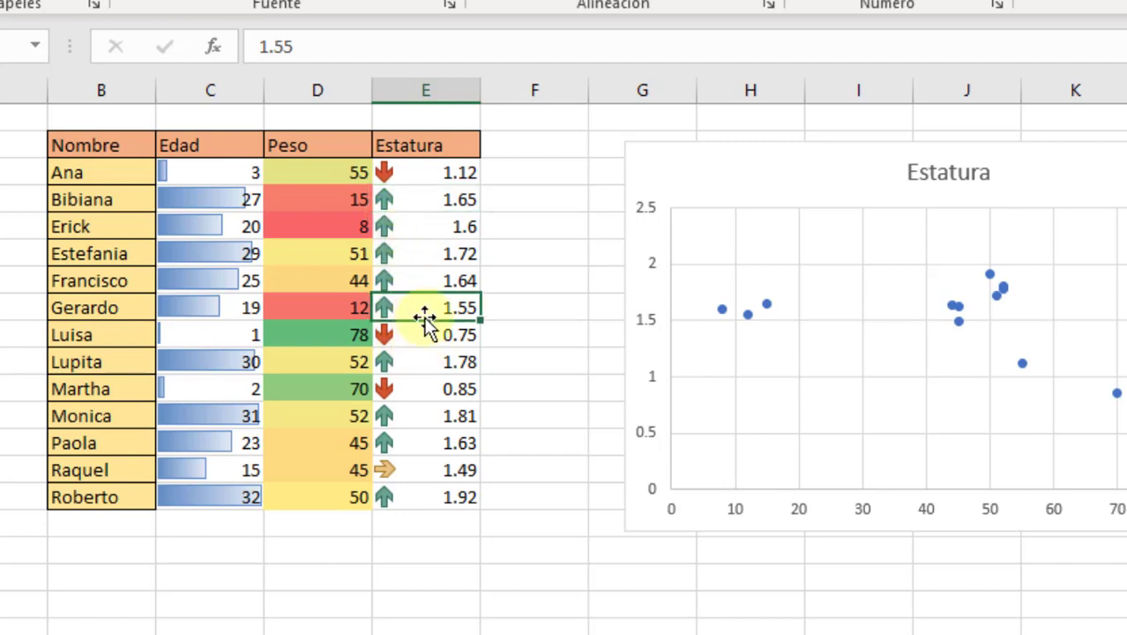
left_click(409, 337)
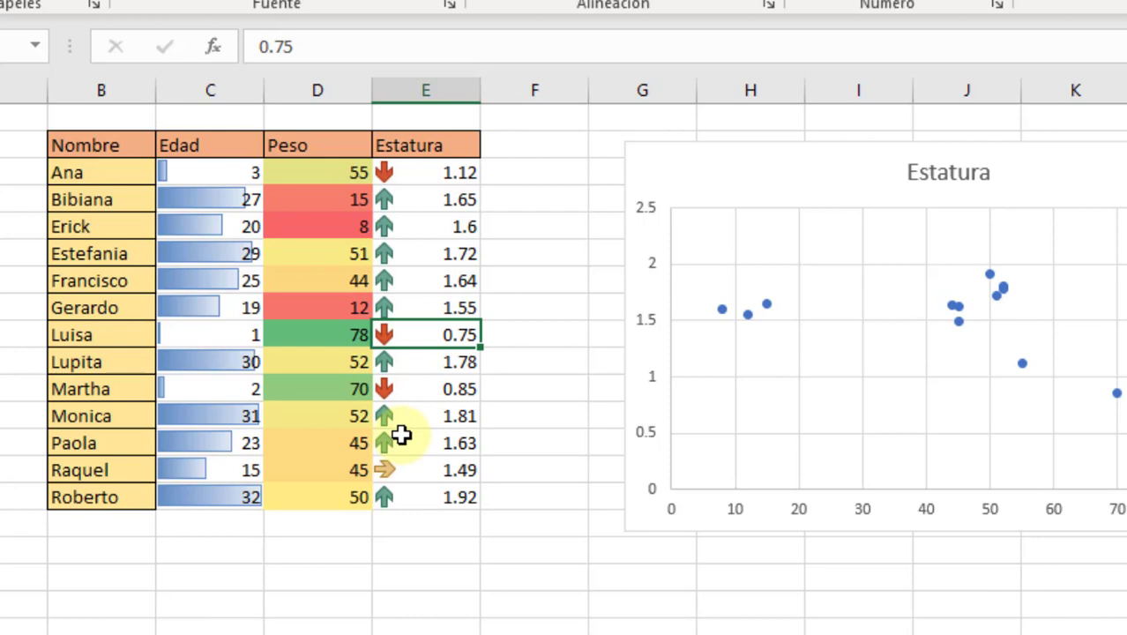
left_click(564, 208)
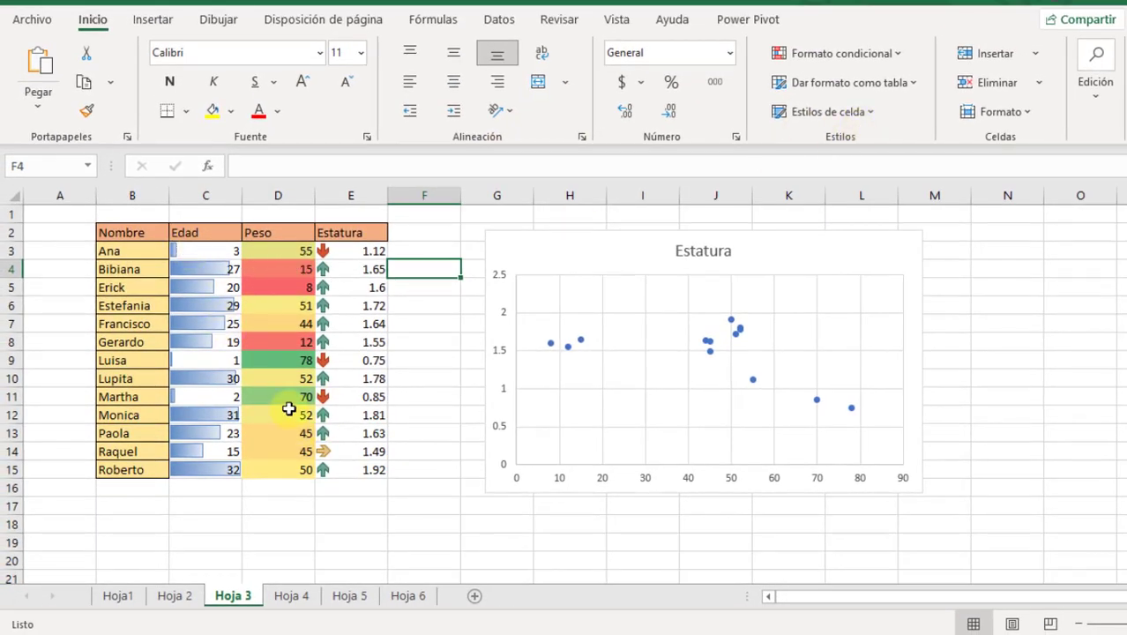
Step: On Hoja 4, select the employee table starting from the Apellidos header
left_click(292, 595)
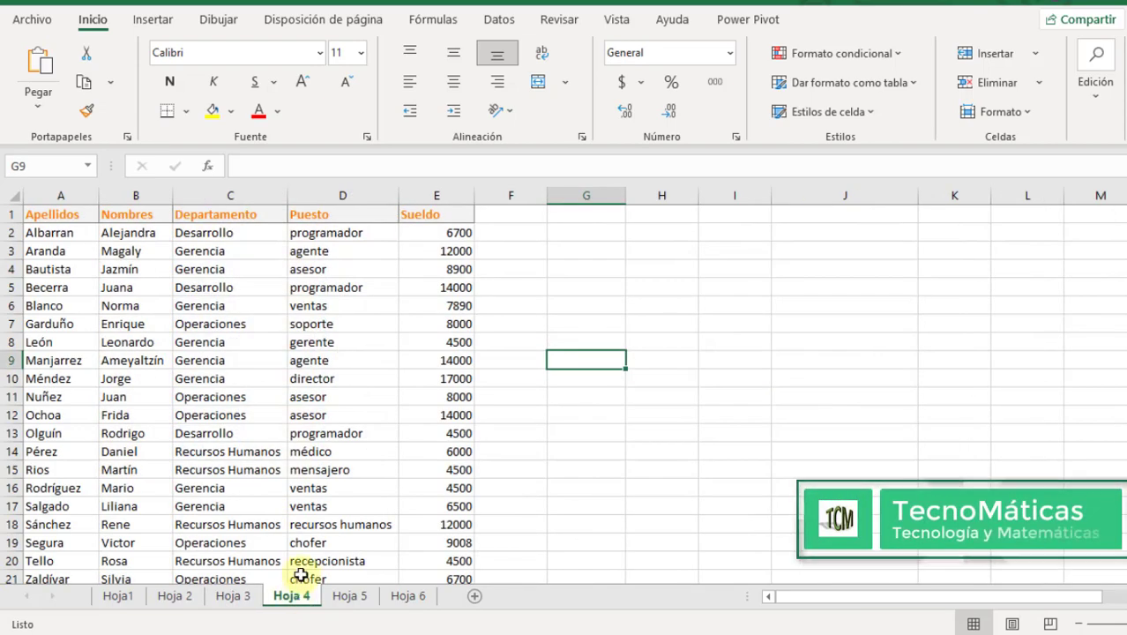
left_click(363, 410)
scroll(335, 413, "down", 4)
scroll(335, 414, "up", 4)
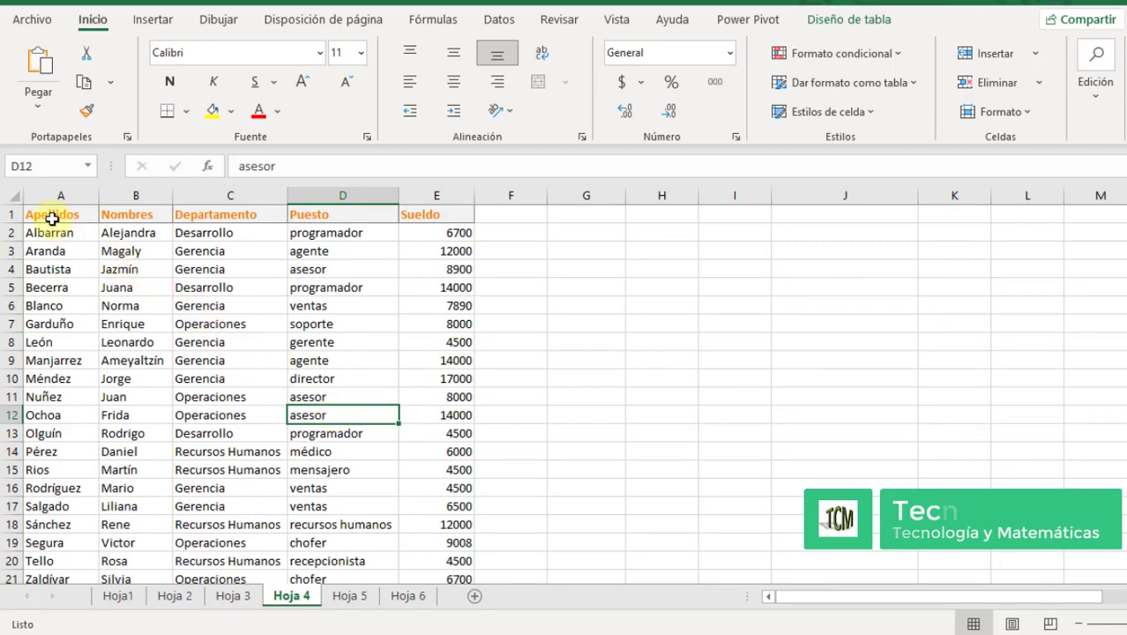
left_click_drag(53, 218, 441, 465)
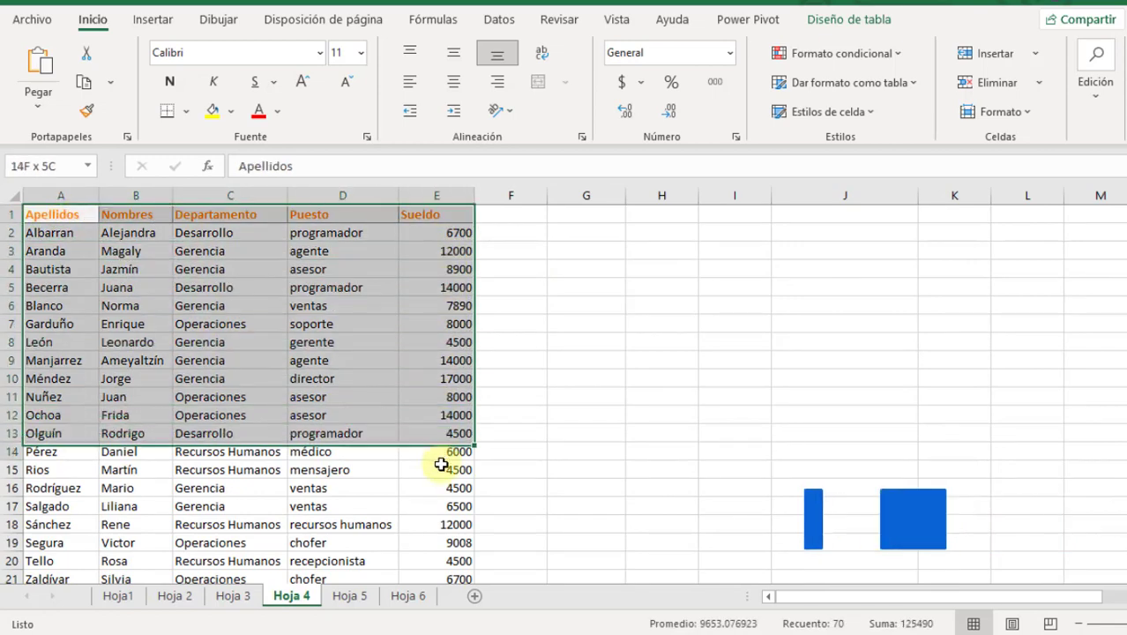
left_click_drag(441, 465, 437, 542)
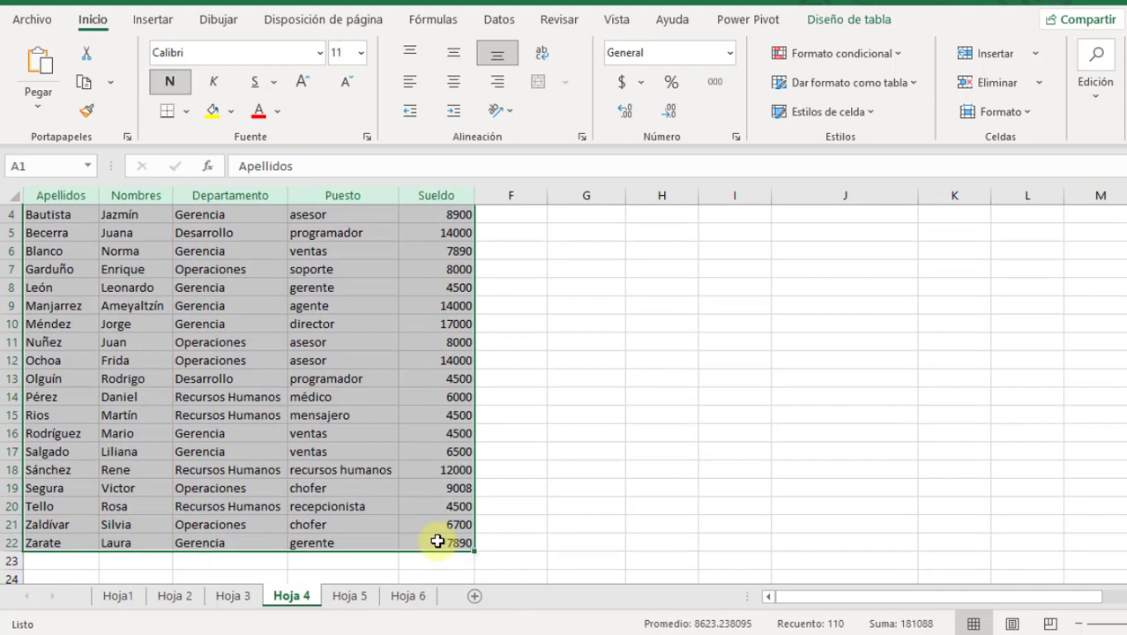
Step: Insert the recommended clustered bar chart of Suma de Sueldo por Puesto
left_click(137, 19)
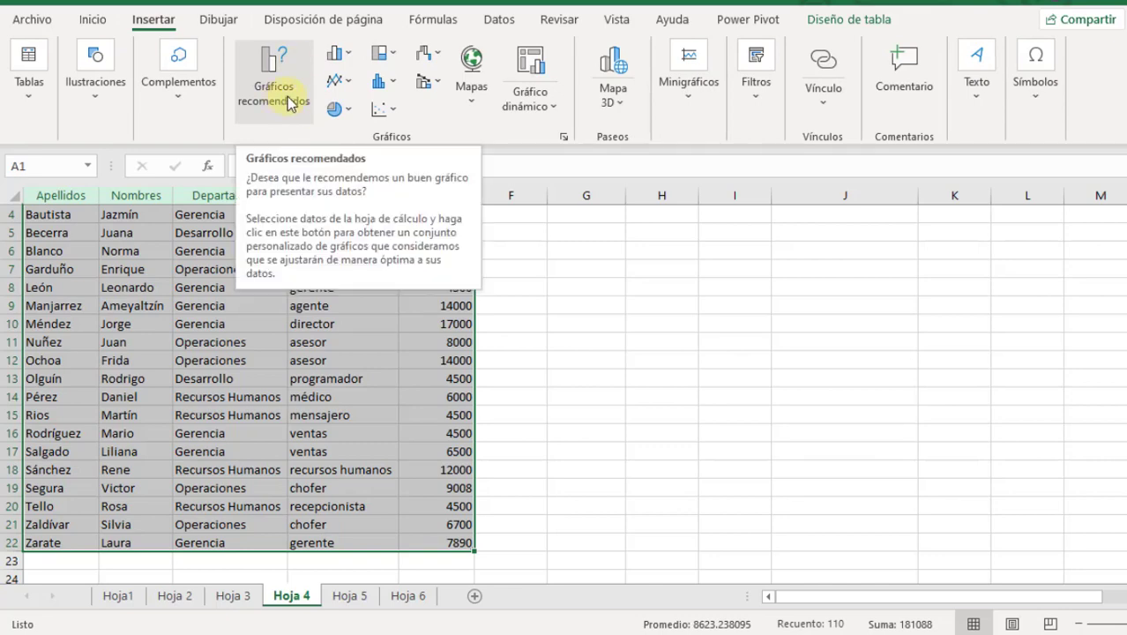
left_click(289, 104)
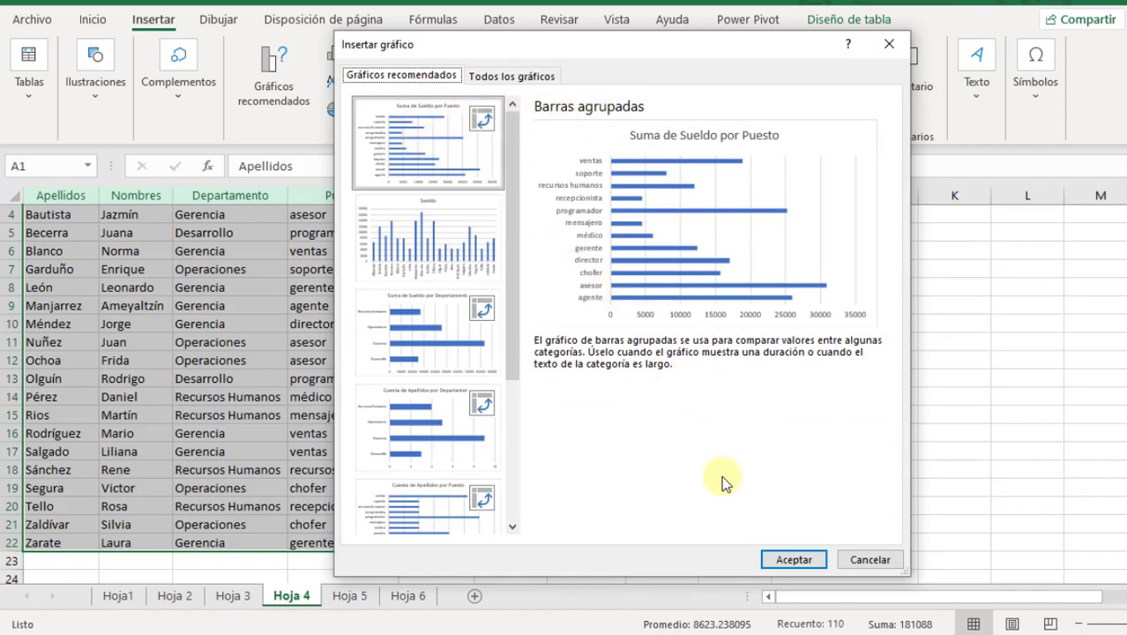
left_click(801, 561)
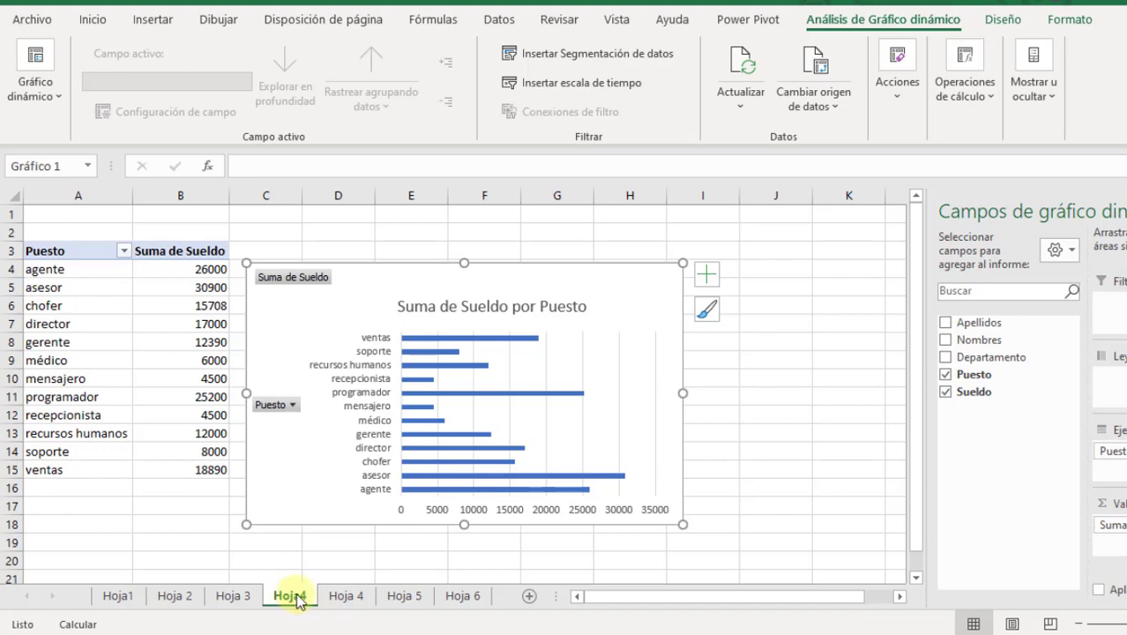
Step: Confirm the new Hoja4 sheet and shift its pivot chart slightly to the right
key("Return")
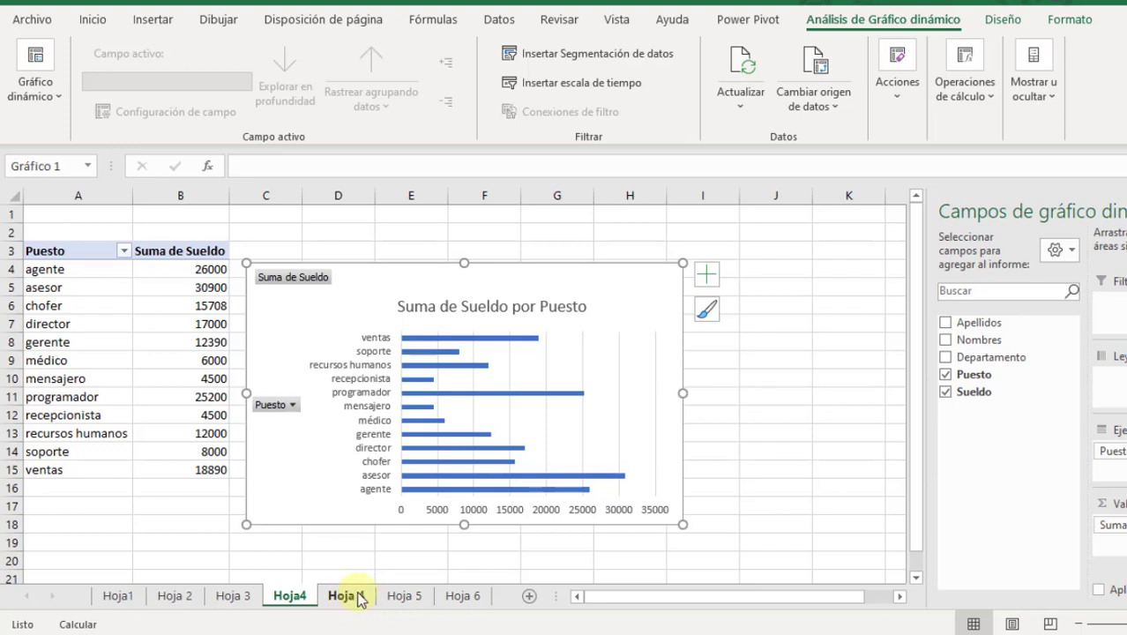
left_click_drag(360, 600, 306, 598)
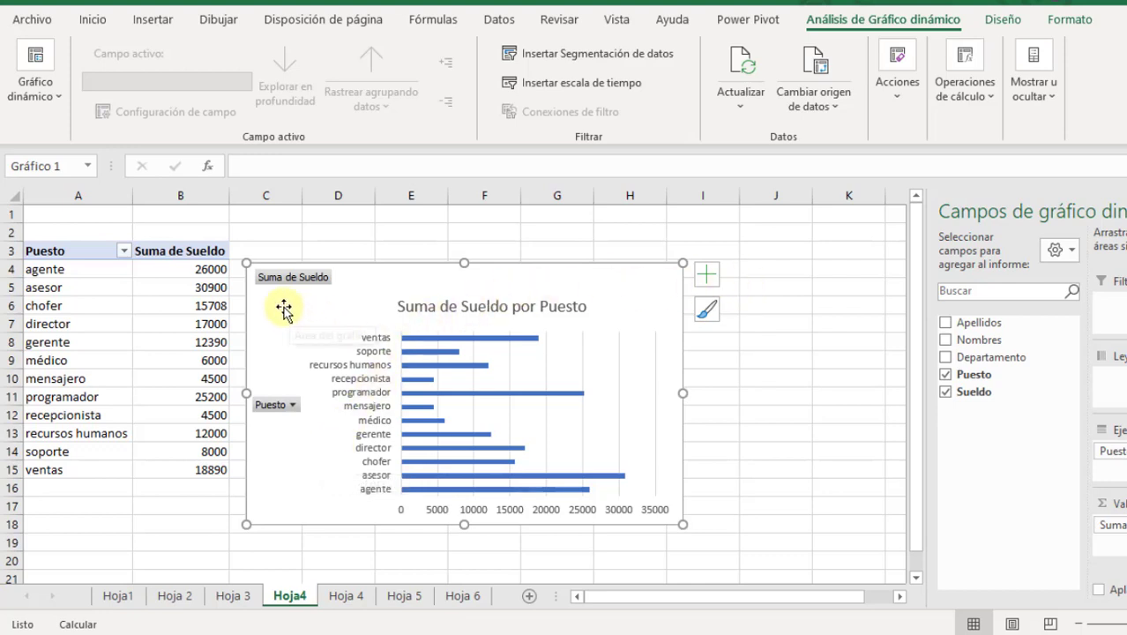
left_click_drag(284, 307, 350, 294)
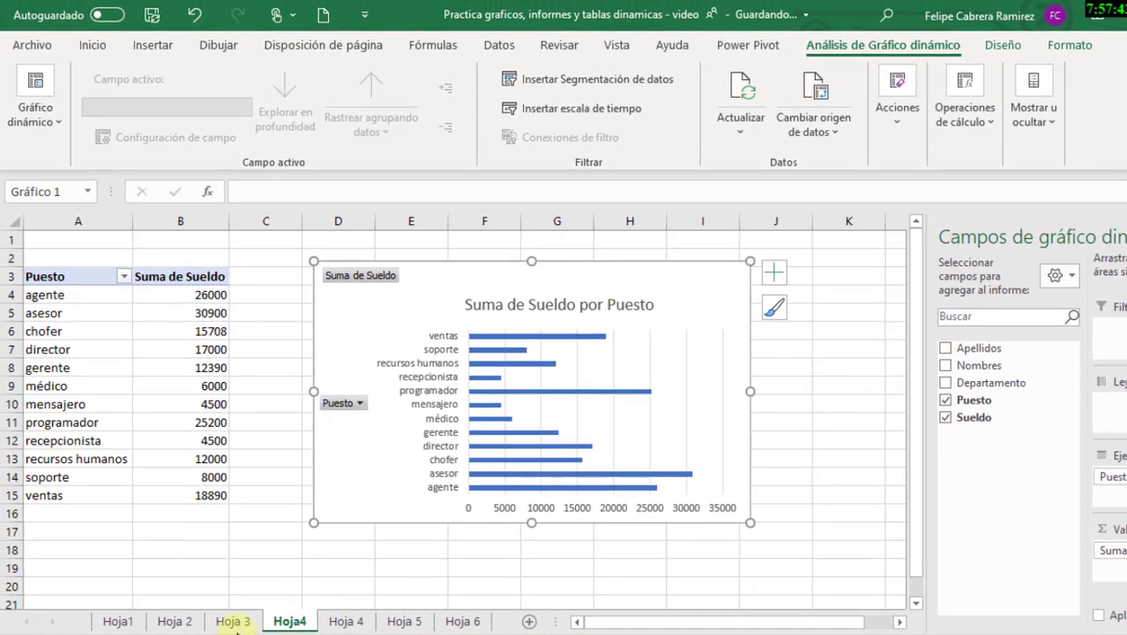
Step: Glance at the Hoja 3 scatter chart, then go to the Hoja 4 employee table
left_click(235, 623)
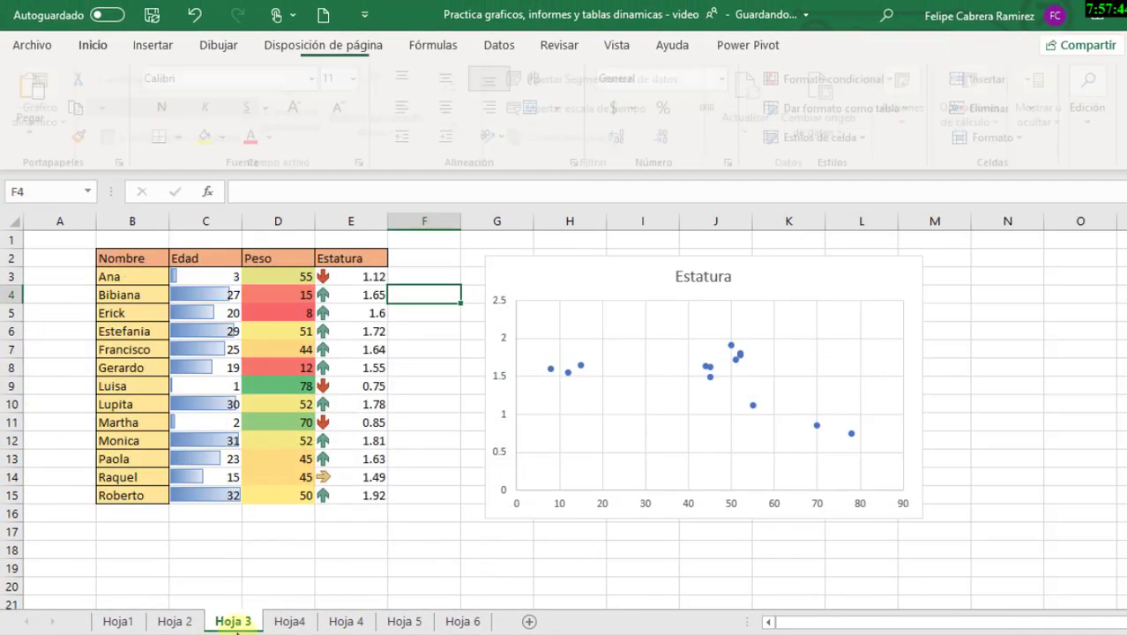
left_click(291, 623)
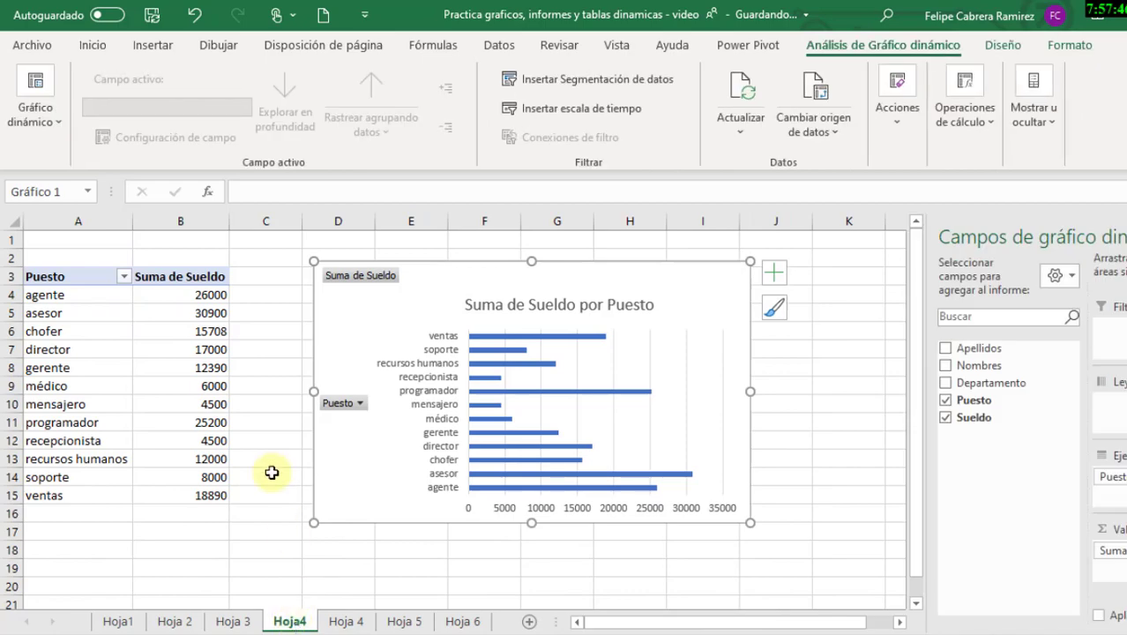
left_click(346, 621)
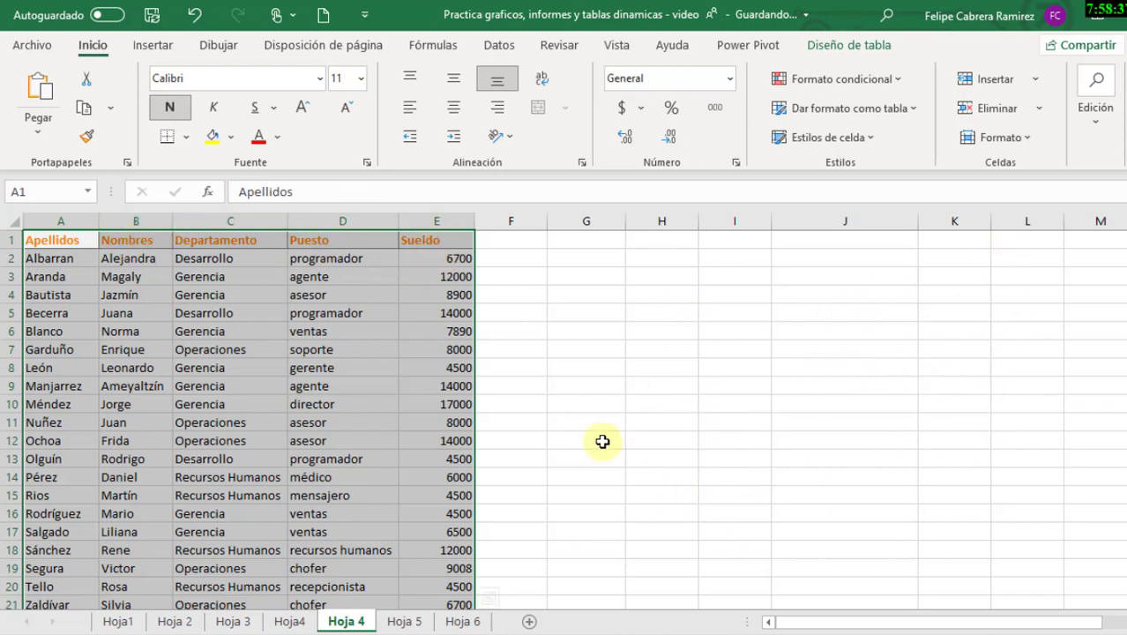
Step: Return to the Hoja4 pivot chart and open its Puesto filter list
left_click(294, 622)
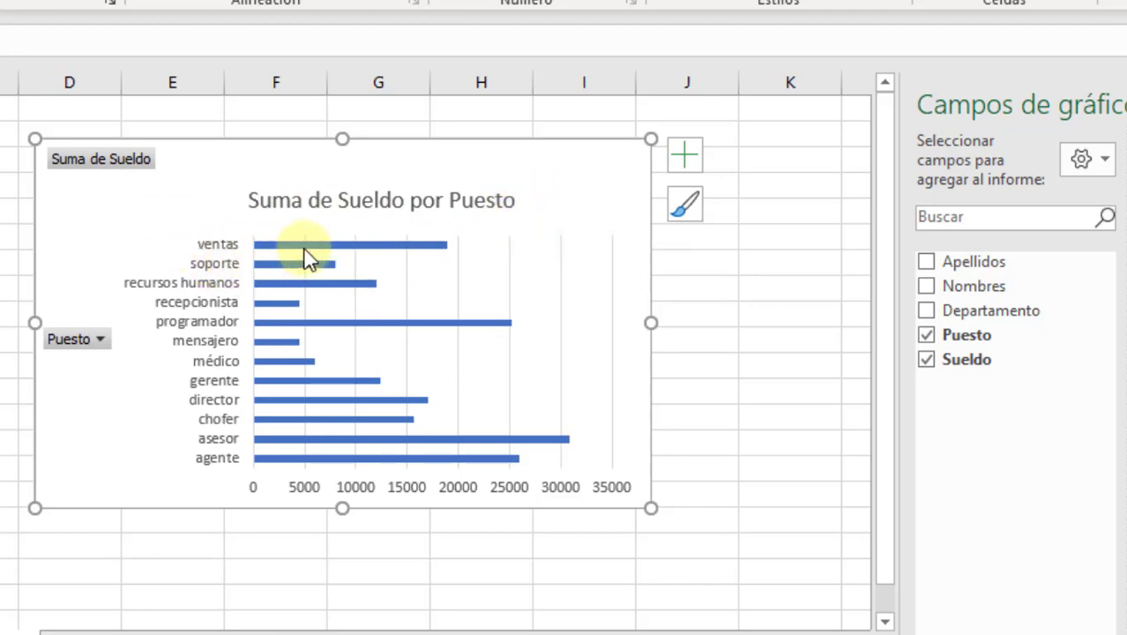
mouse_move(444, 253)
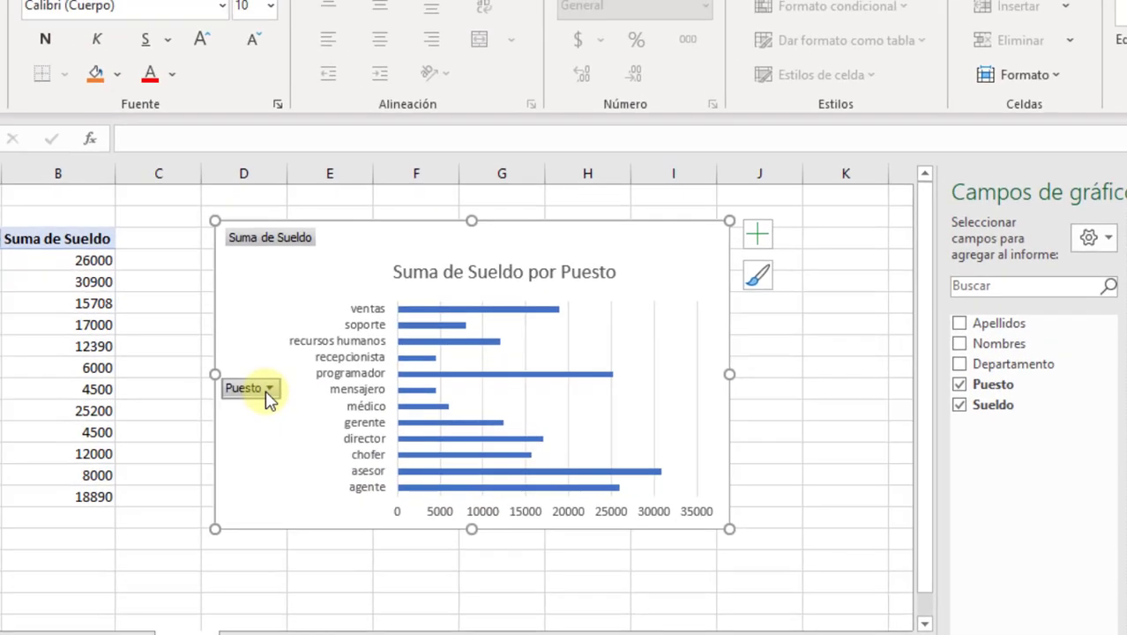
left_click(268, 390)
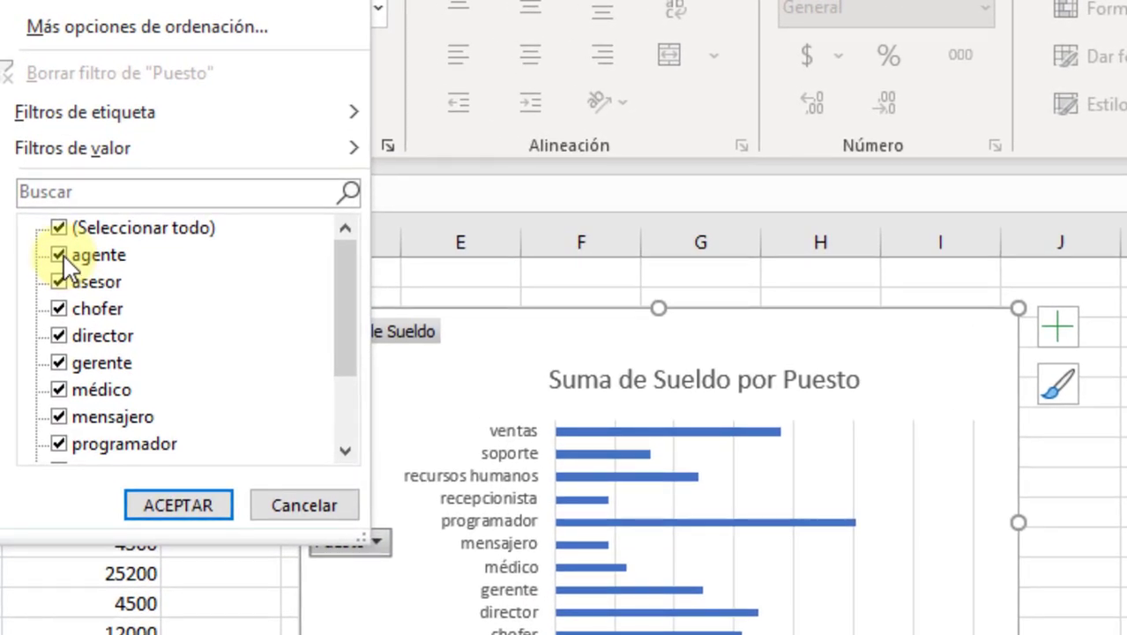
Step: Temporarily filter out agente and médico from Puesto, then recheck both so all jobs show
left_click(58, 389)
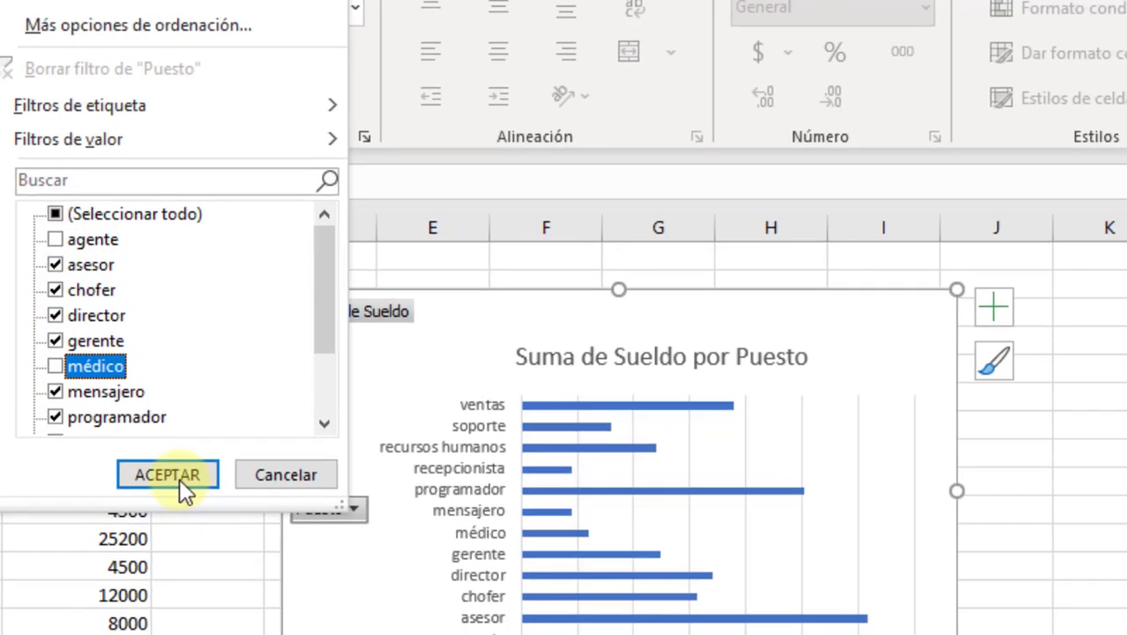
left_click(176, 476)
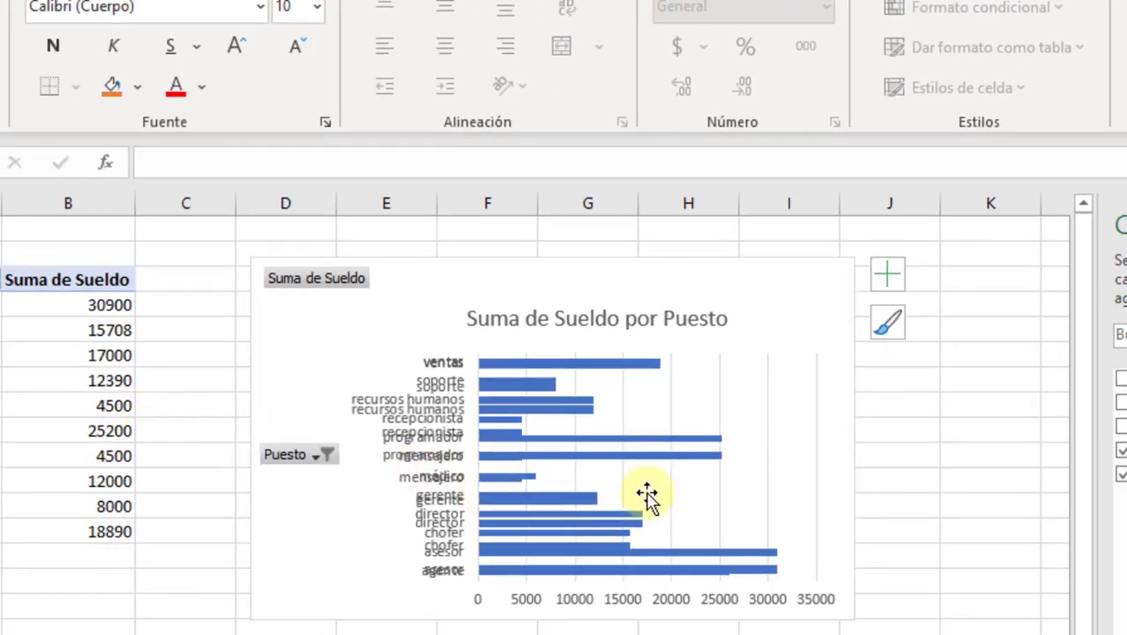
left_click(318, 455)
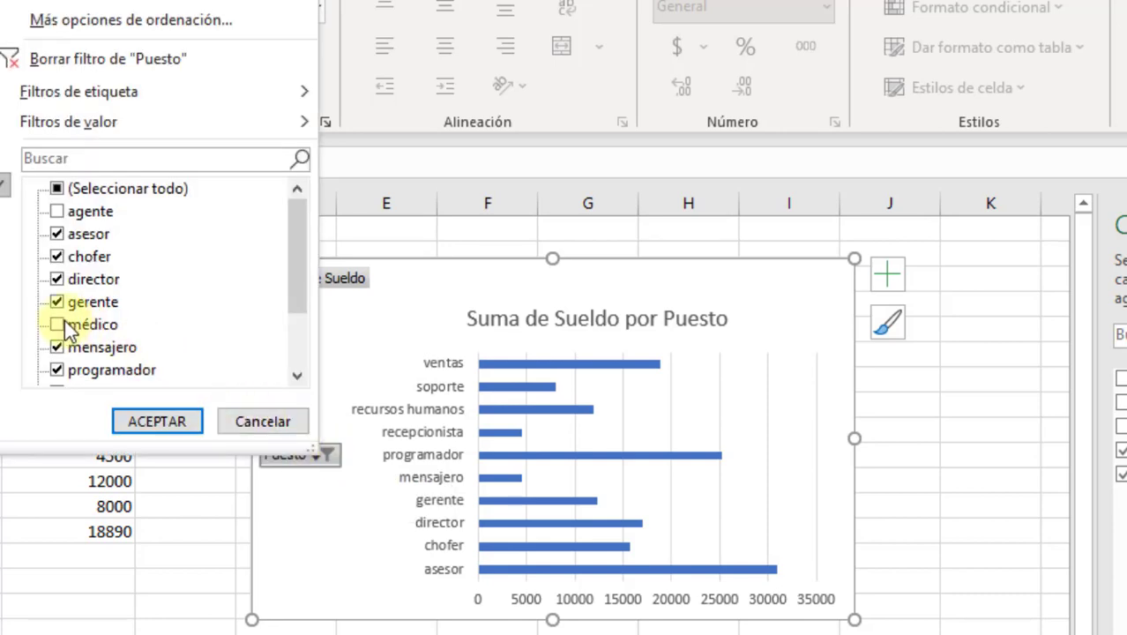
left_click(60, 325)
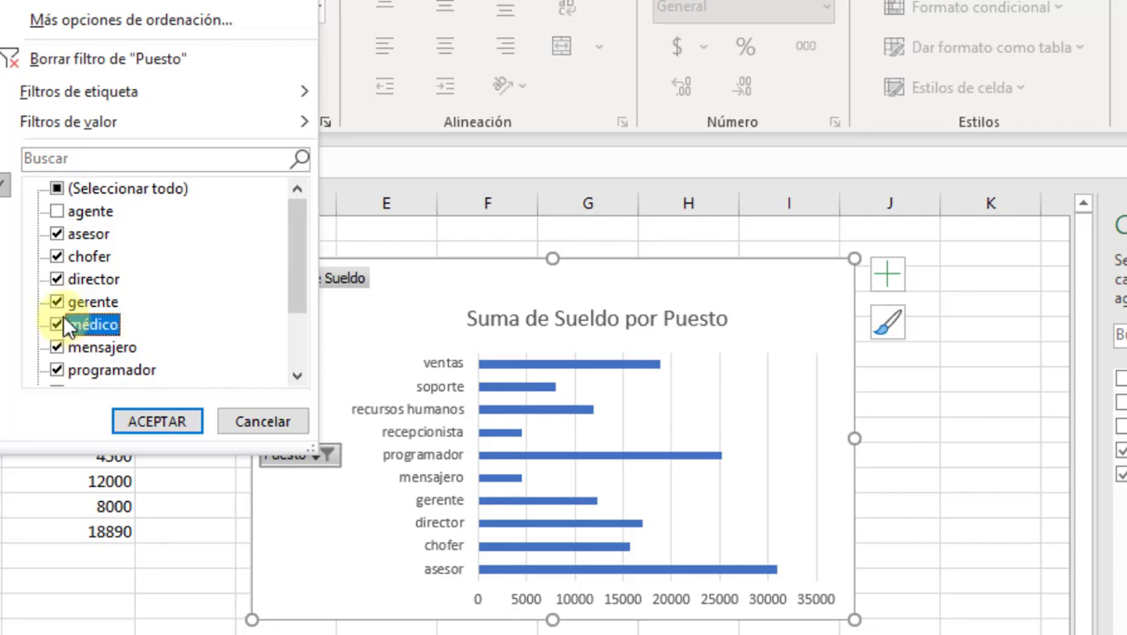
left_click(53, 209)
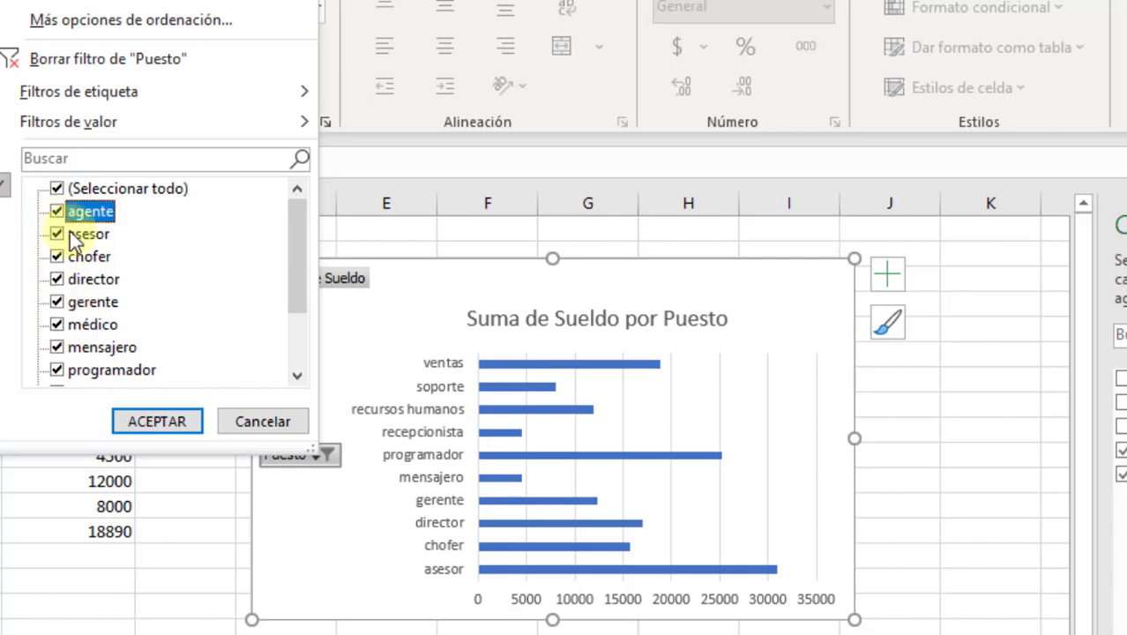
left_click(178, 422)
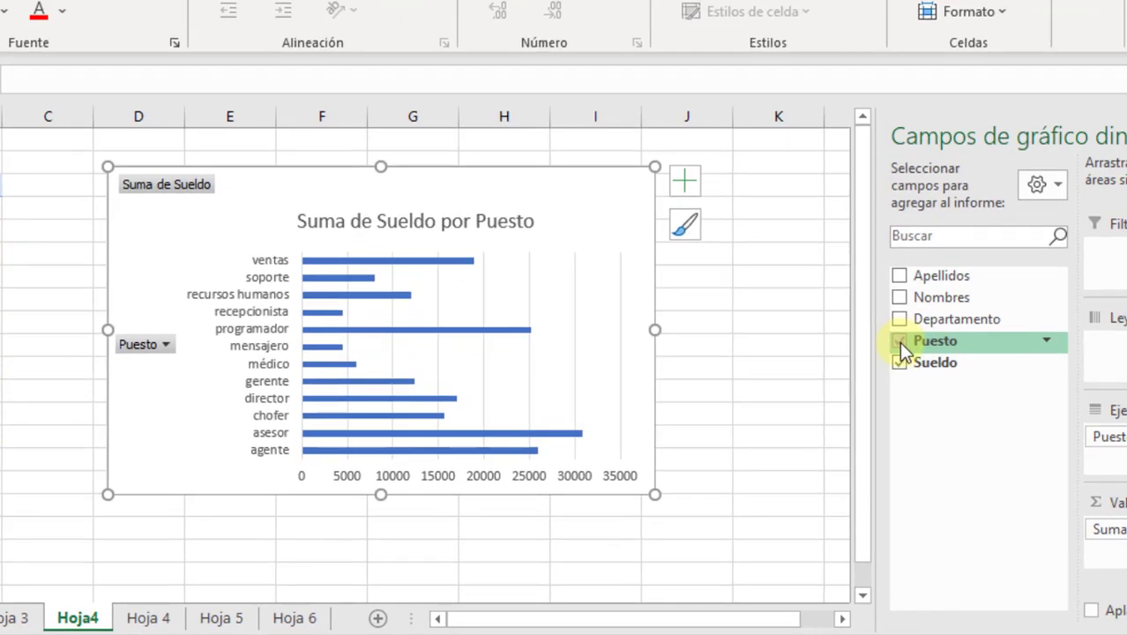
Step: Swap Puesto for Nombres in the chart categories and compare with the Hoja 4 source data
left_click(900, 343)
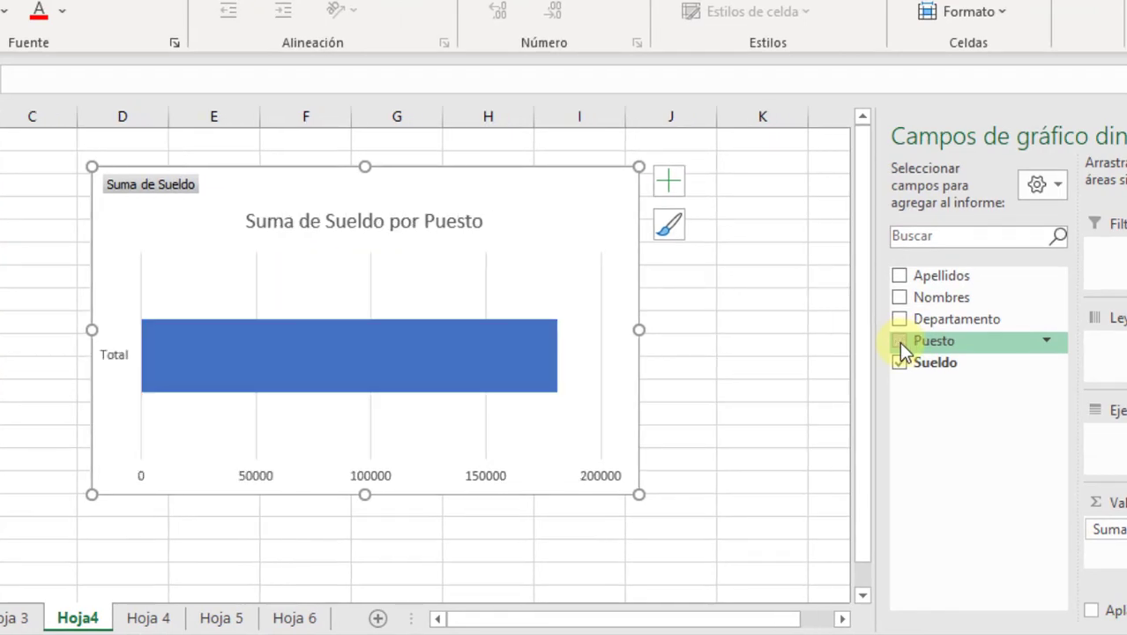
left_click(937, 296)
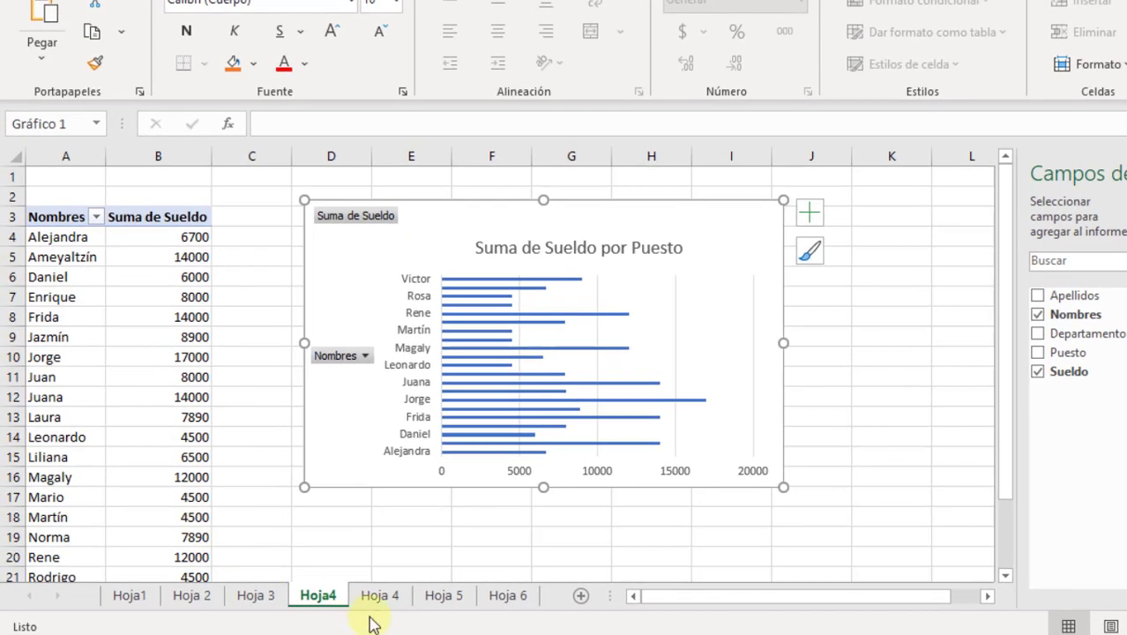
left_click(389, 600)
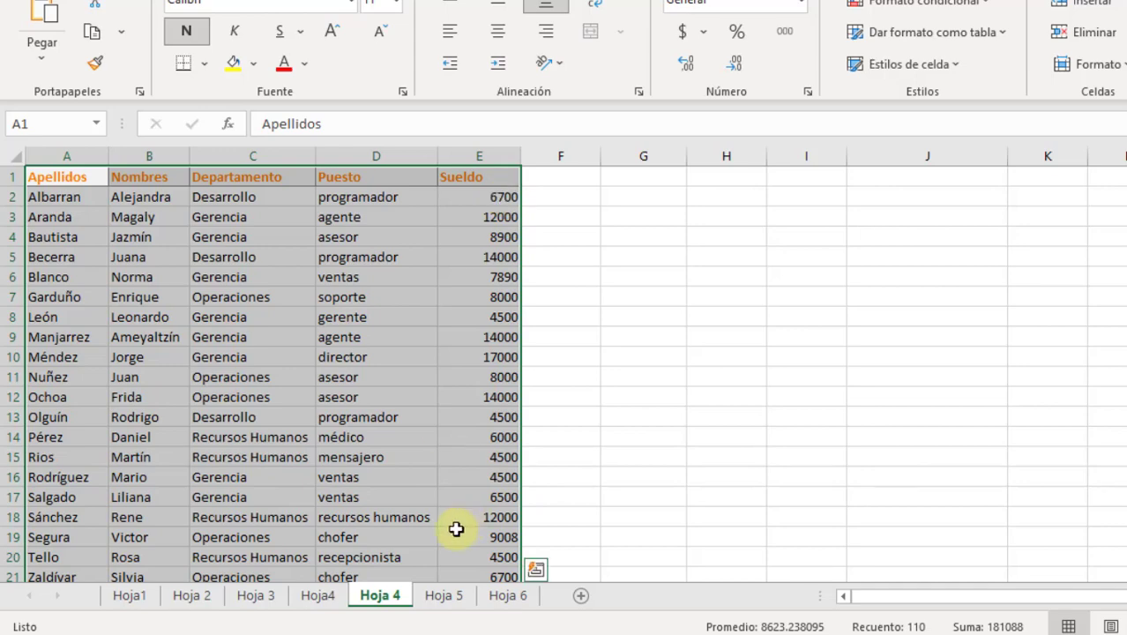
left_click(320, 596)
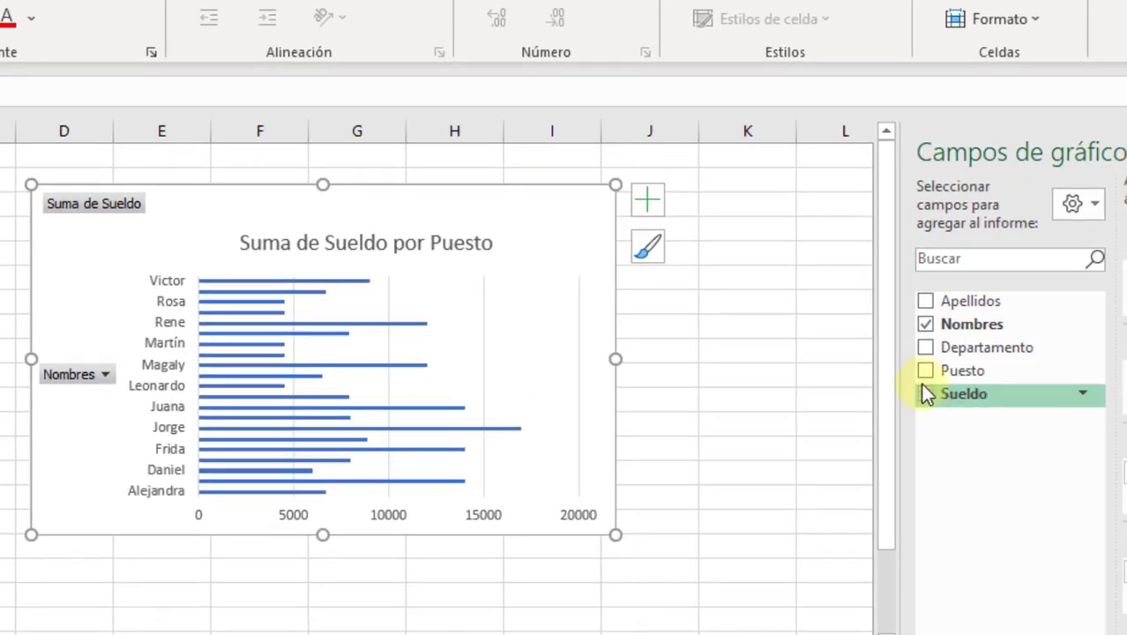
Step: Try Apellidos, Departamento and Puesto as categories, ending with Sueldo totalled by Departamento only
left_click(926, 298)
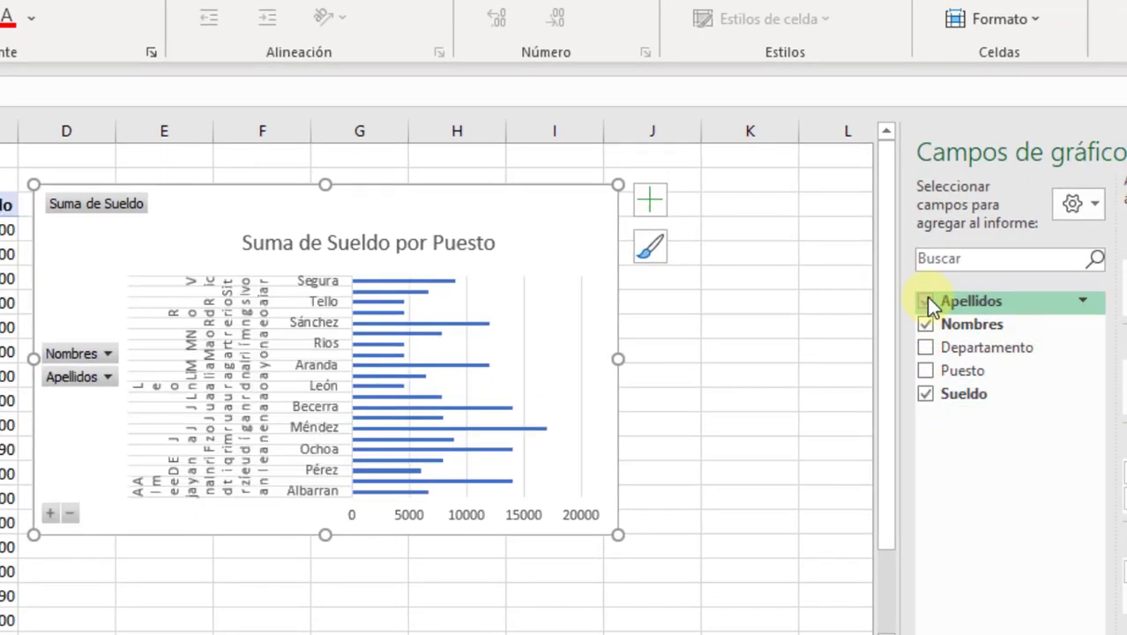
left_click(926, 301)
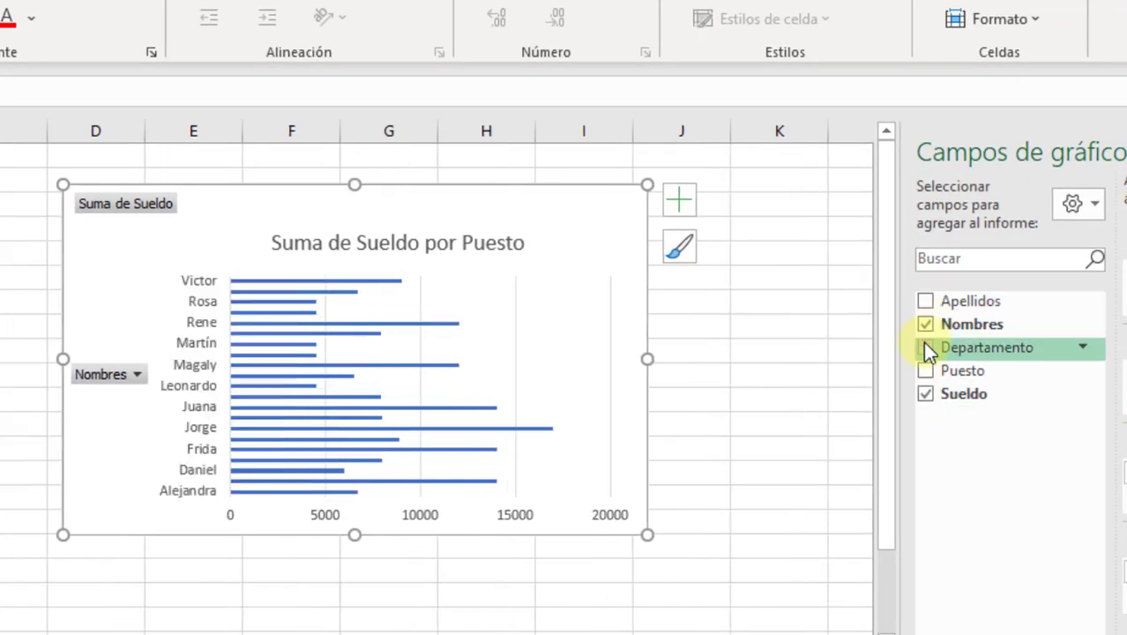
left_click(927, 349)
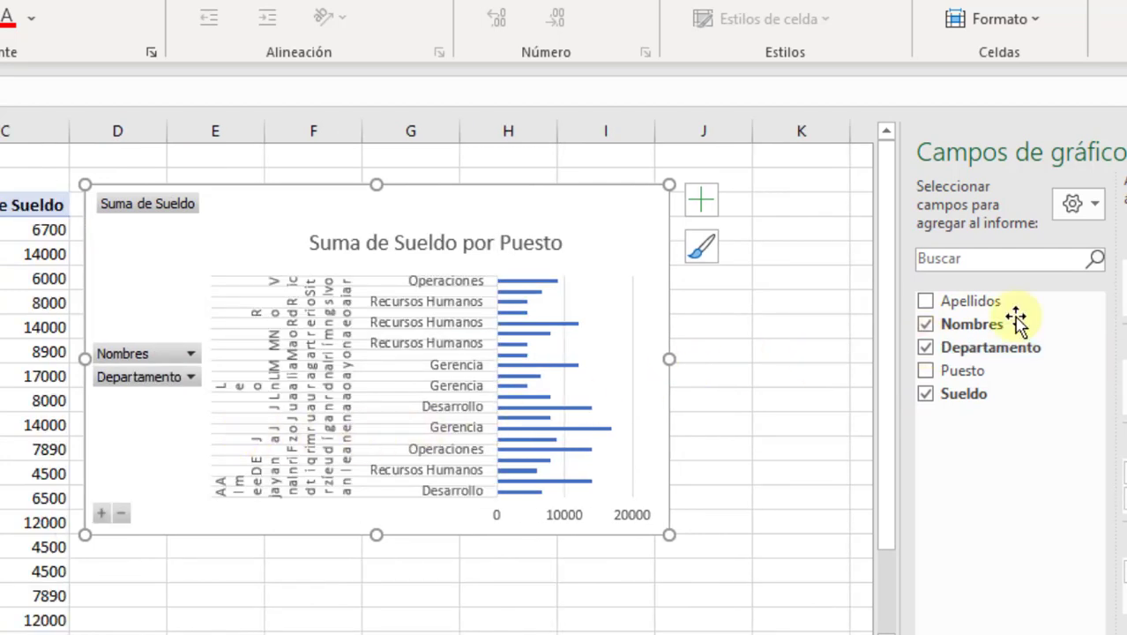
left_click(926, 347)
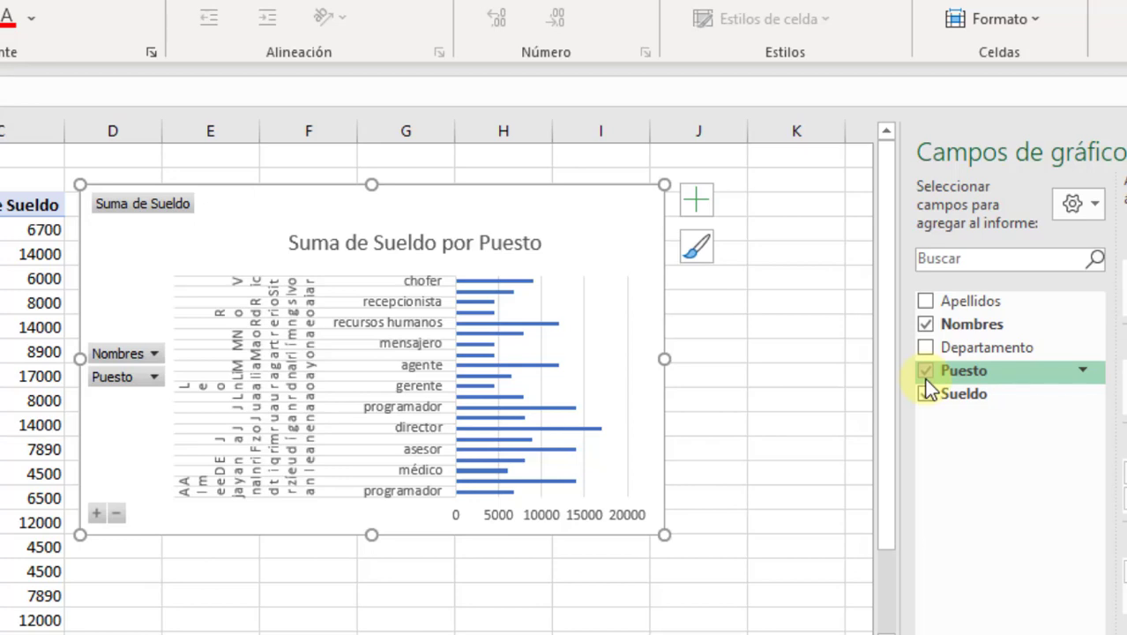
left_click(925, 370)
left_click(926, 348)
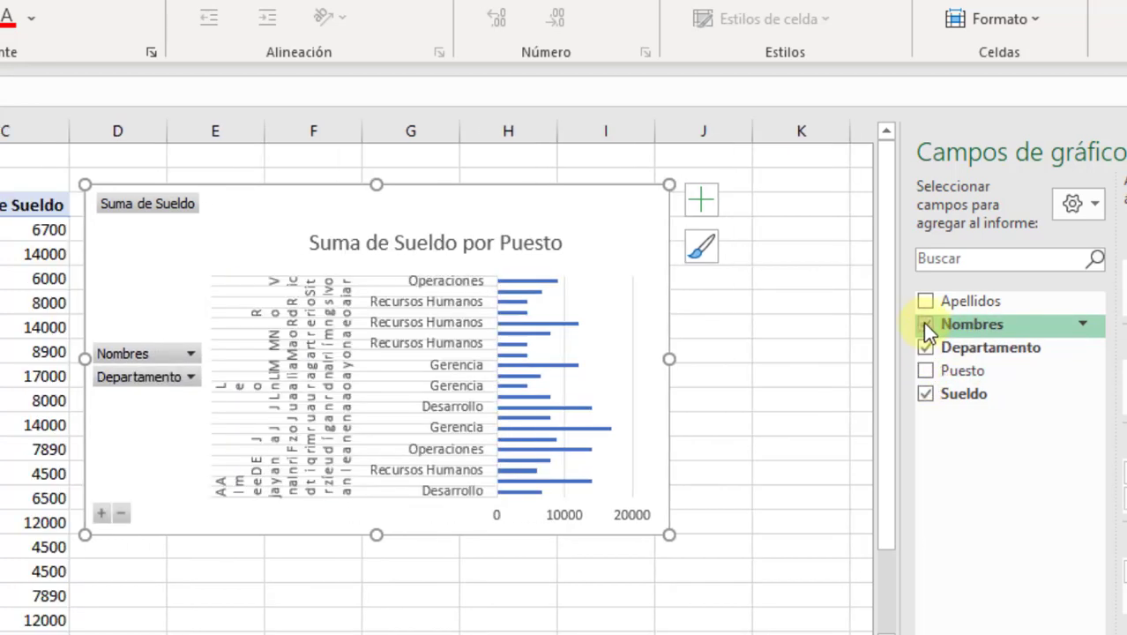
left_click(925, 325)
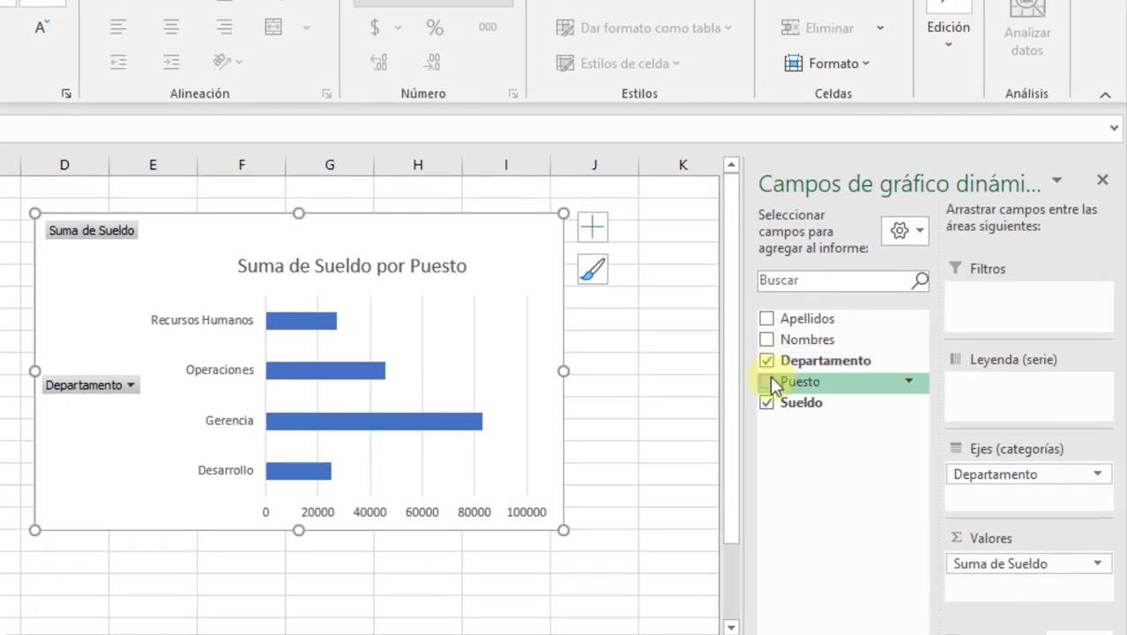
left_click(642, 394)
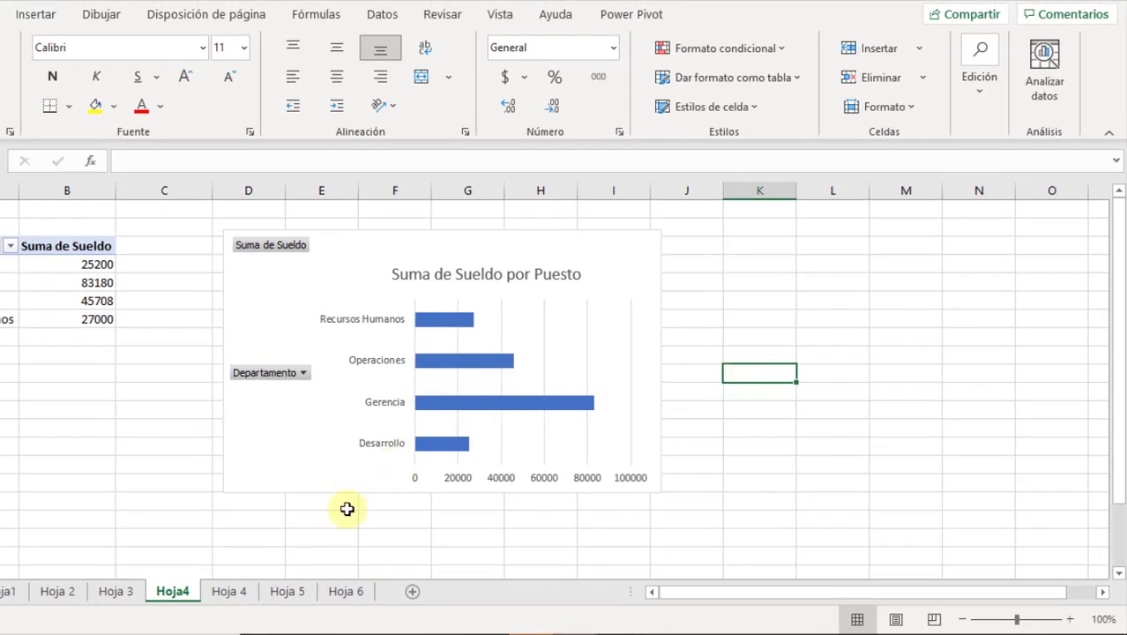
left_click(286, 595)
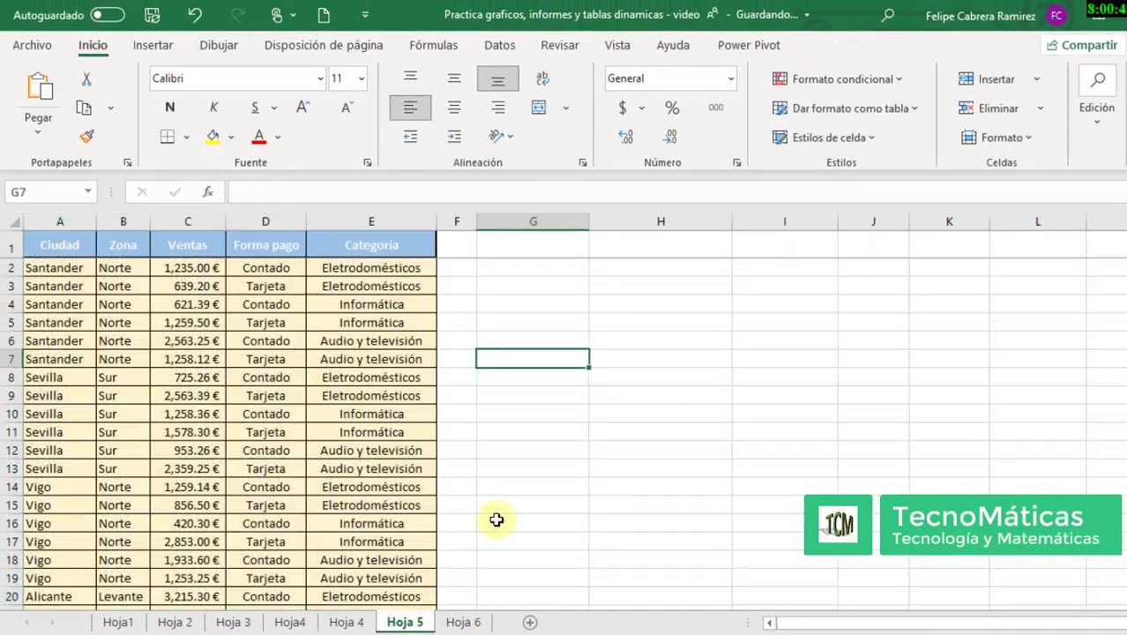
Step: Open Hoja 5 and select the whole sales table A1:E37, headers included
left_click(609, 428)
scroll(379, 432, "down", 2)
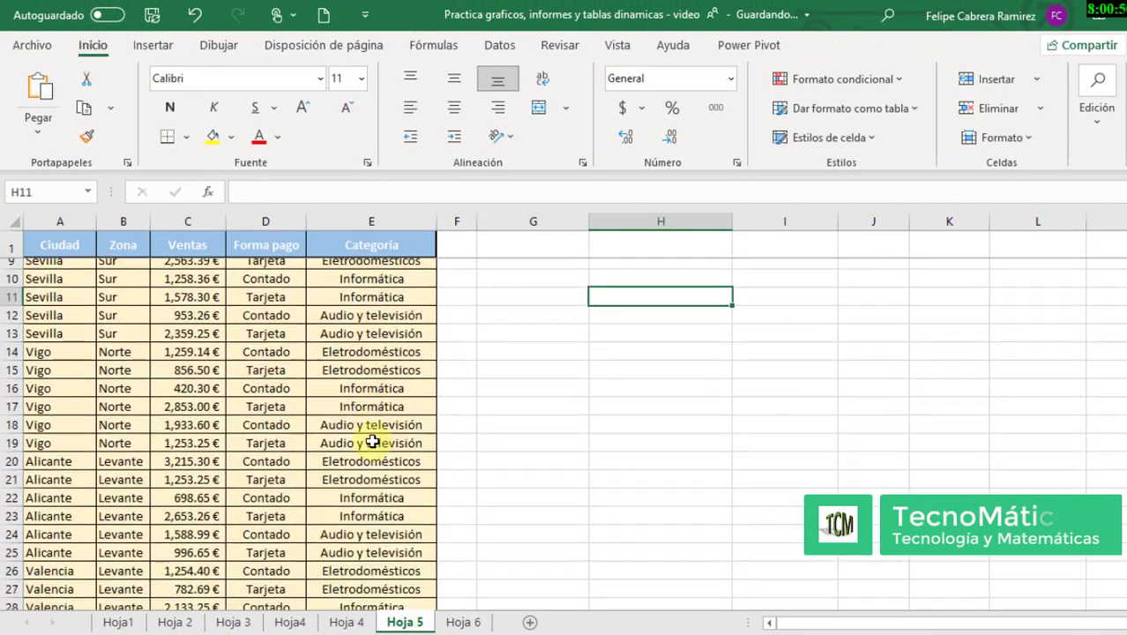
scroll(375, 431, "down", 1)
scroll(375, 430, "down", 3)
scroll(372, 436, "up", 5)
scroll(372, 441, "up", 1)
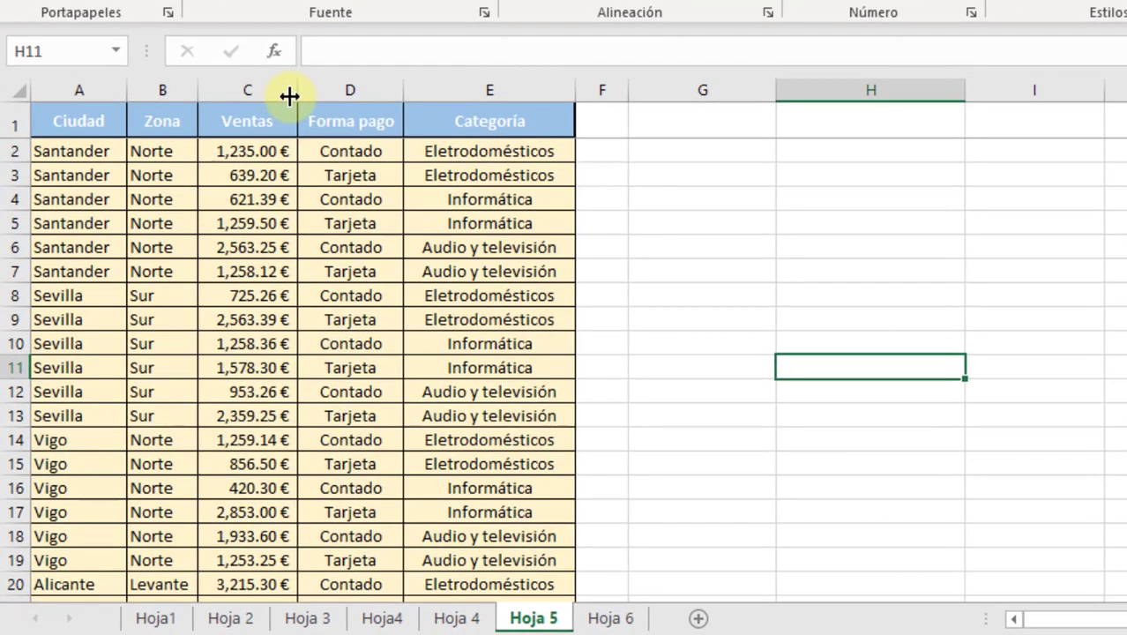
left_click(249, 89)
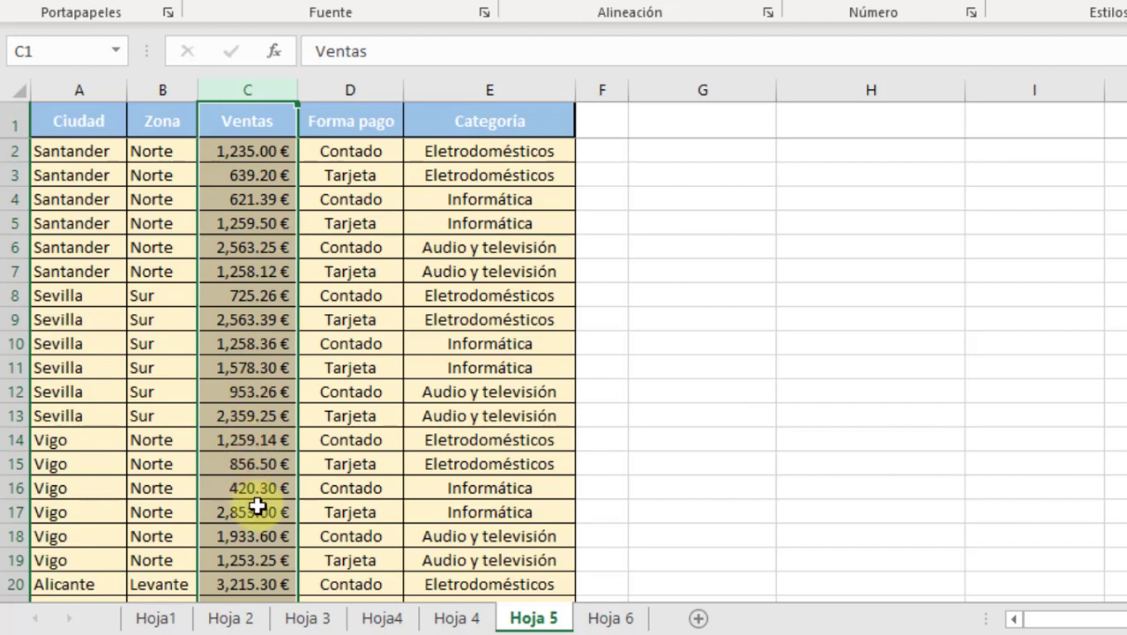
left_click(265, 201)
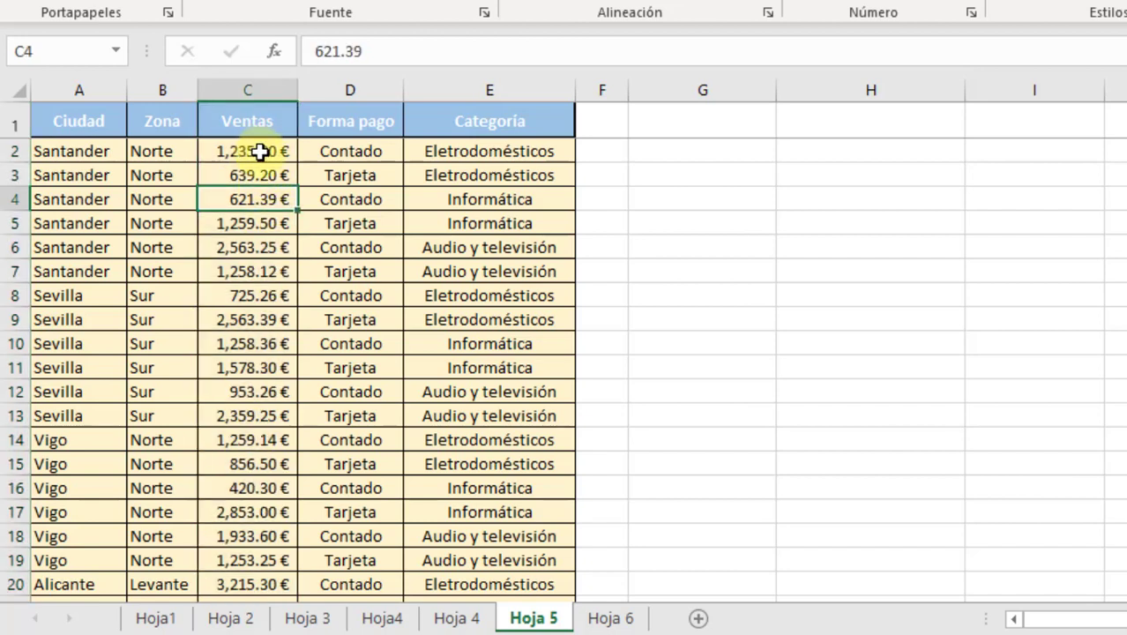
left_click(260, 151)
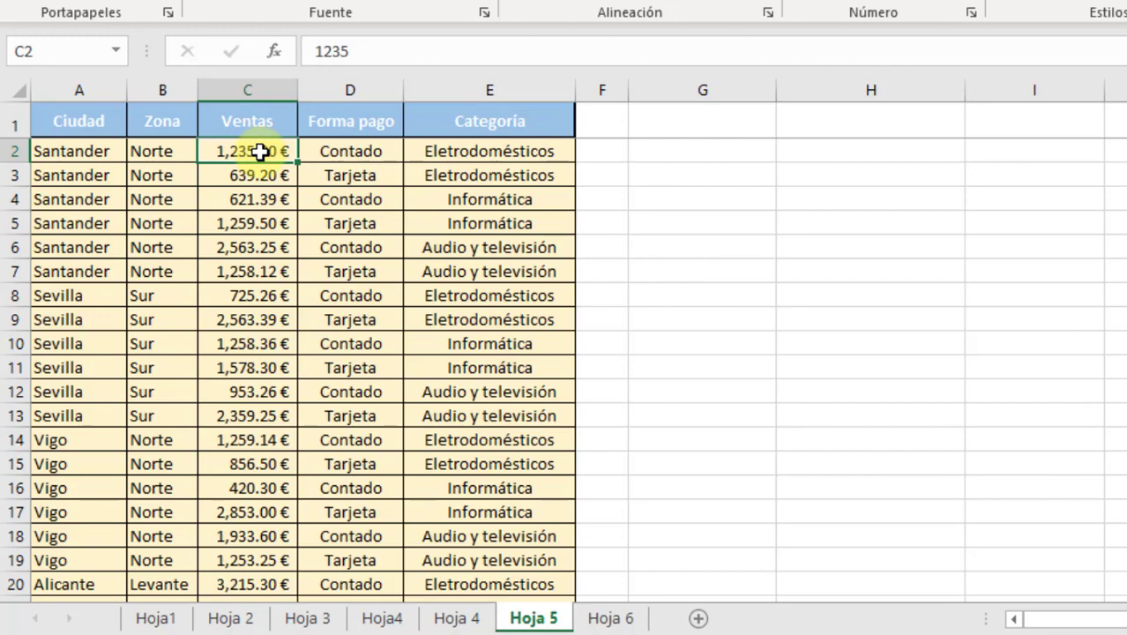
mouse_move(53, 119)
left_mouse_down()
mouse_move(542, 513)
mouse_move(548, 617)
mouse_move(537, 565)
left_mouse_up()
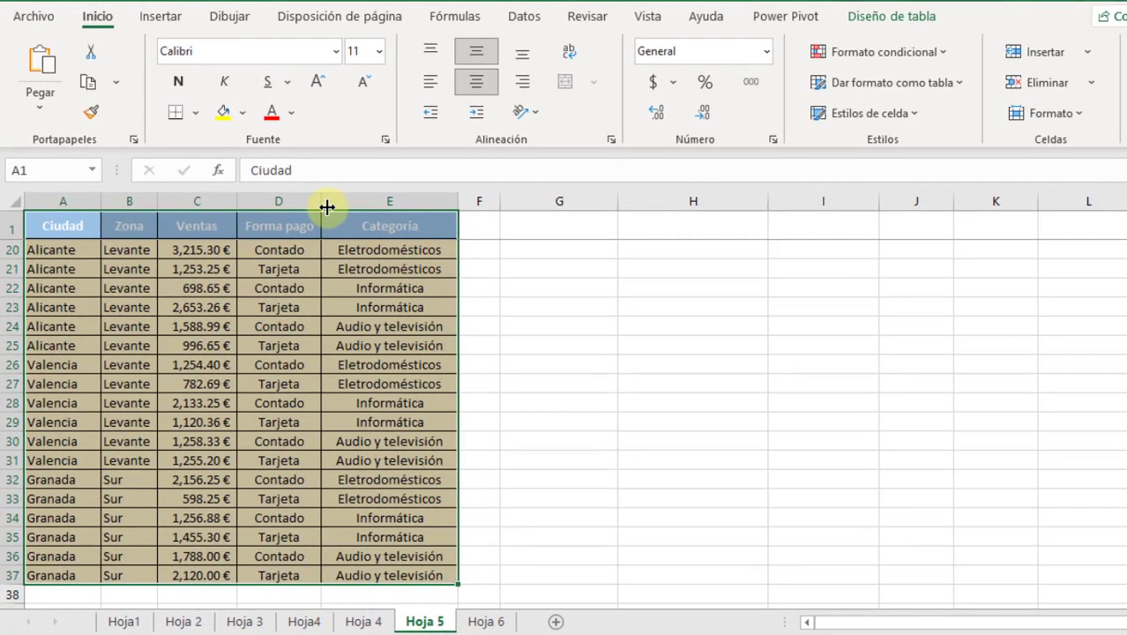
Step: Preview the recommended map, city, payment, zone and category charts, then close without inserting one
left_click(166, 19)
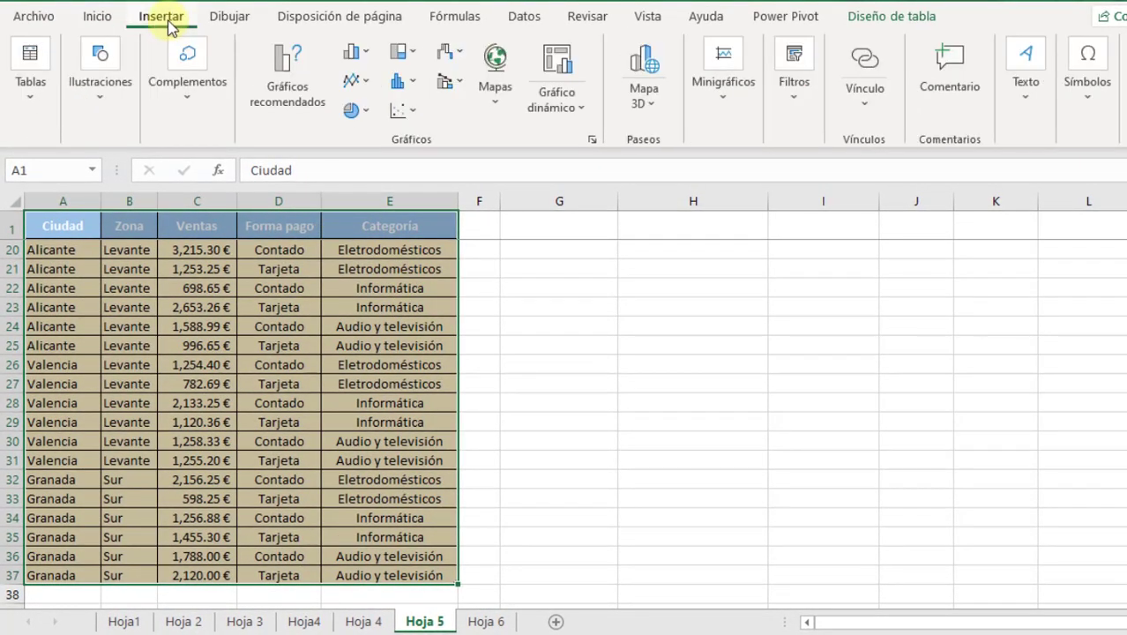
left_click(279, 92)
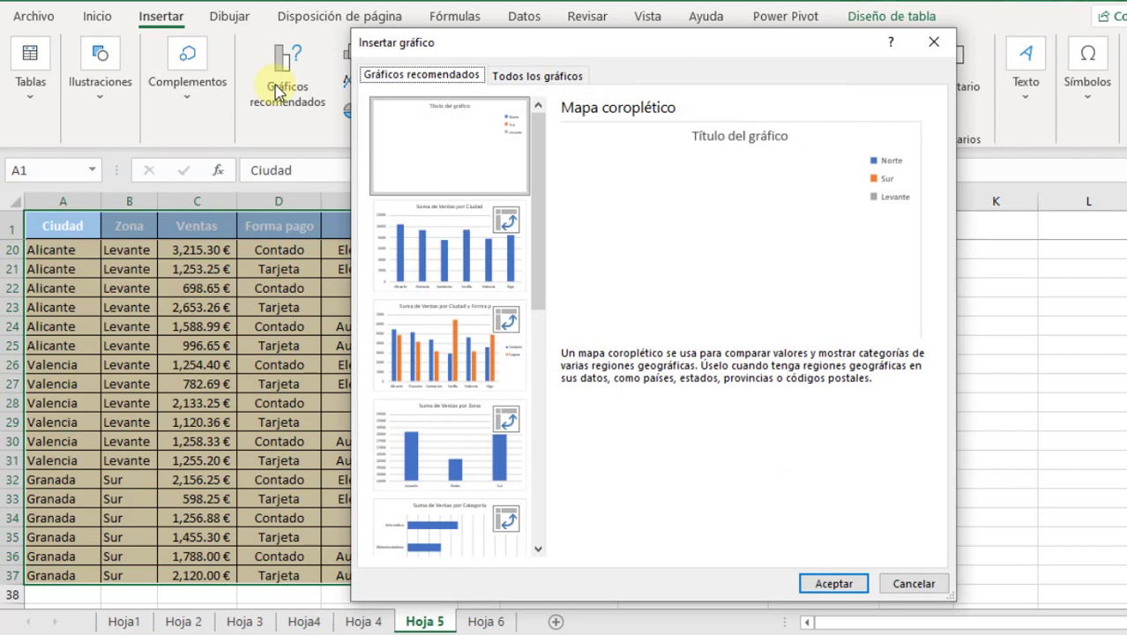
left_click(454, 164)
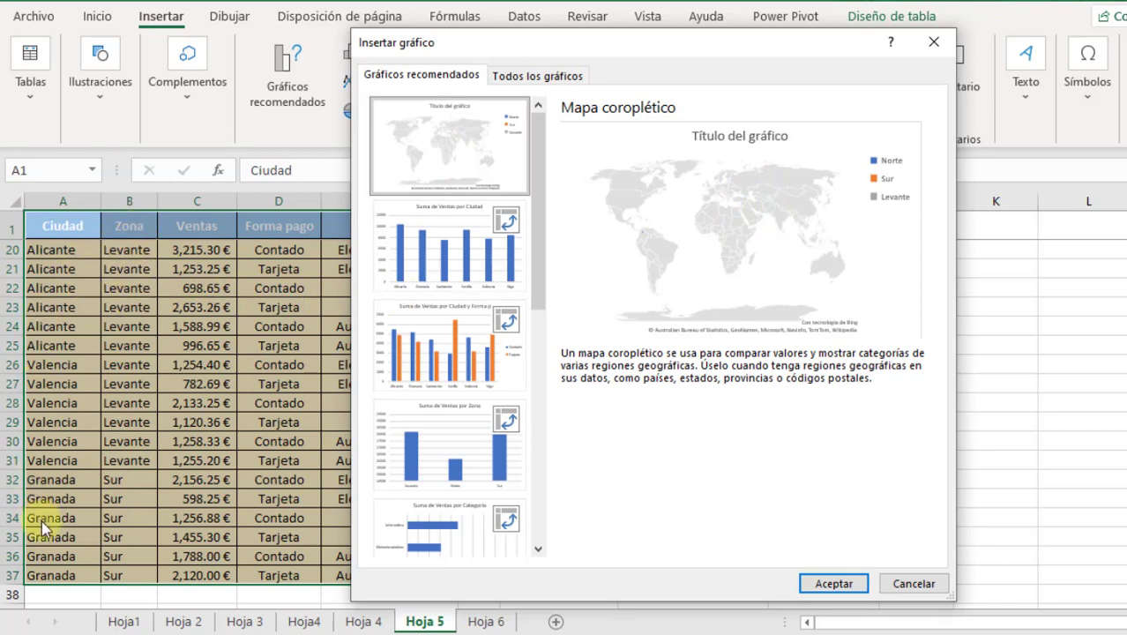
left_click(429, 227)
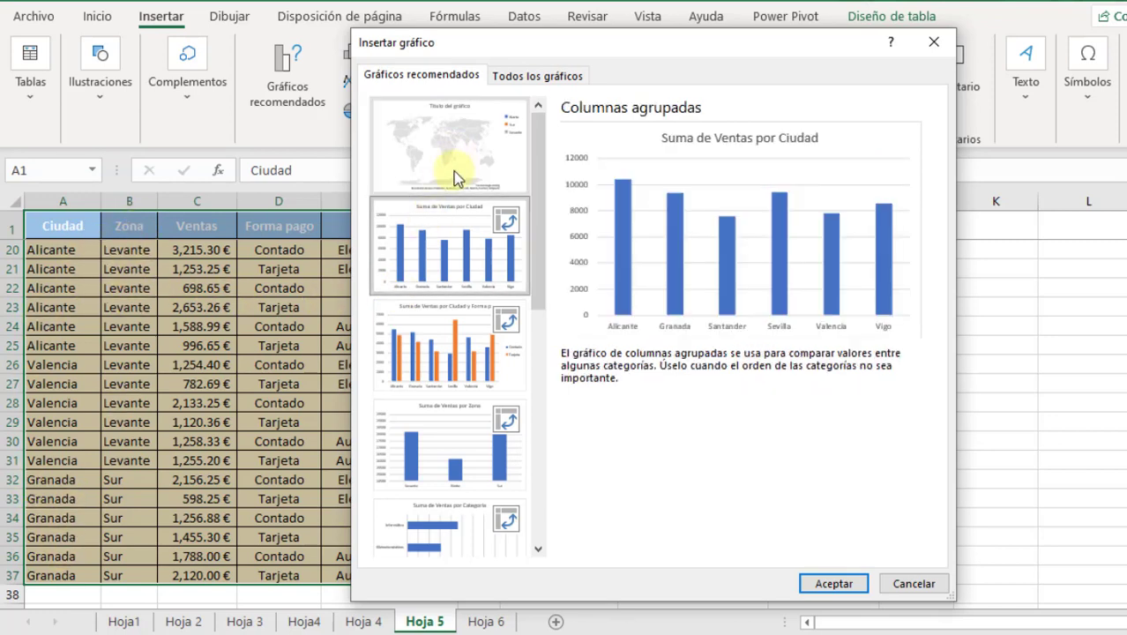
left_click(440, 334)
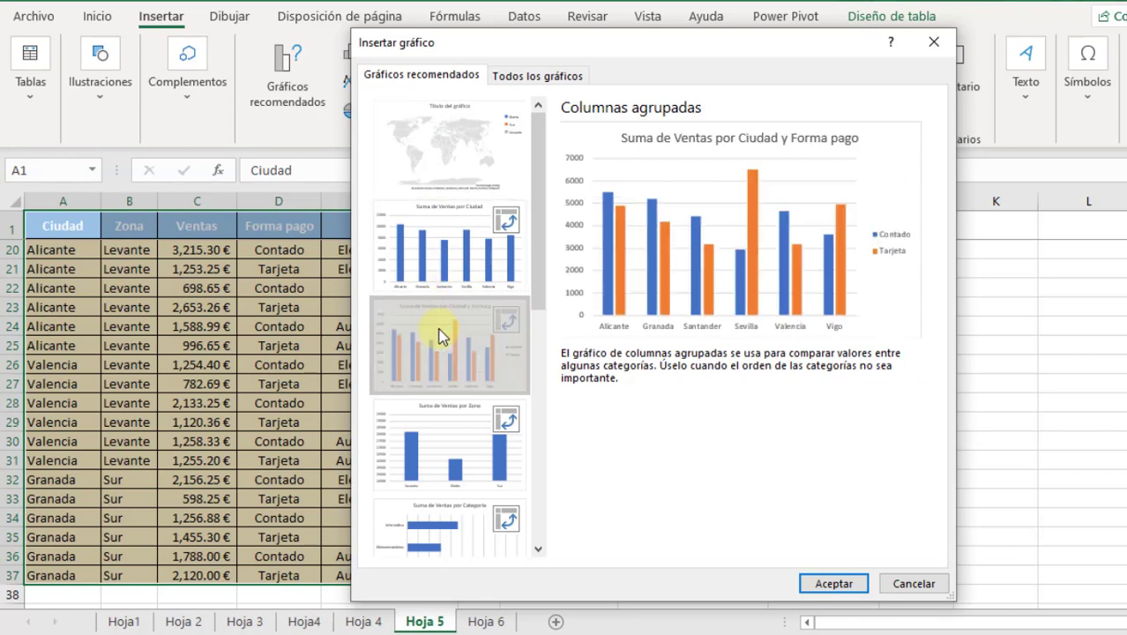
left_click(444, 459)
left_click(432, 540)
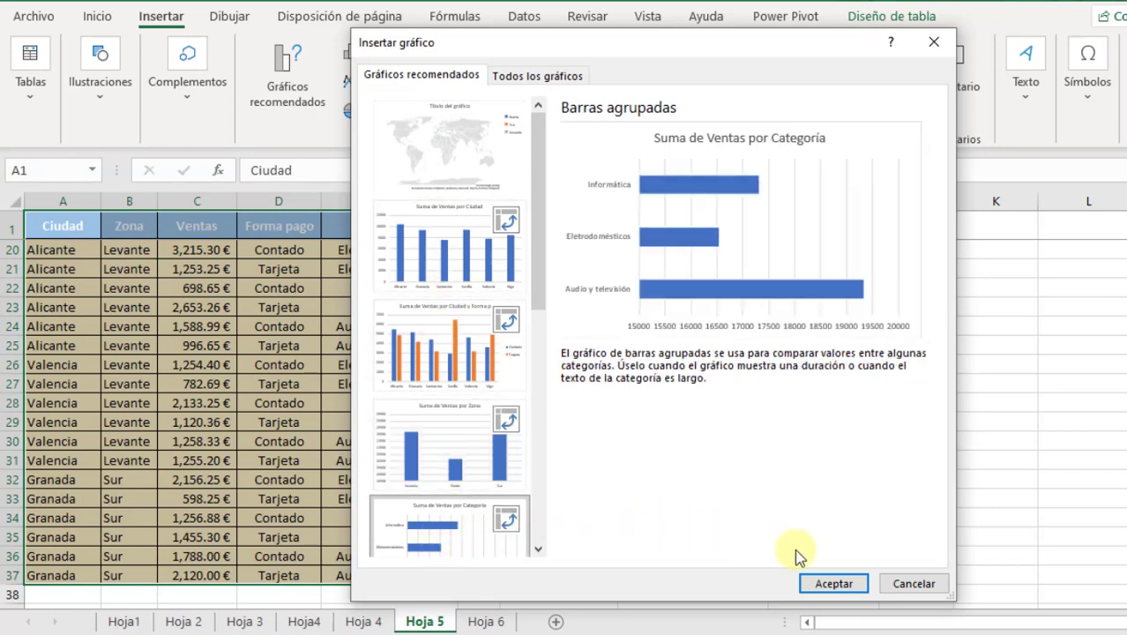
left_click(913, 584)
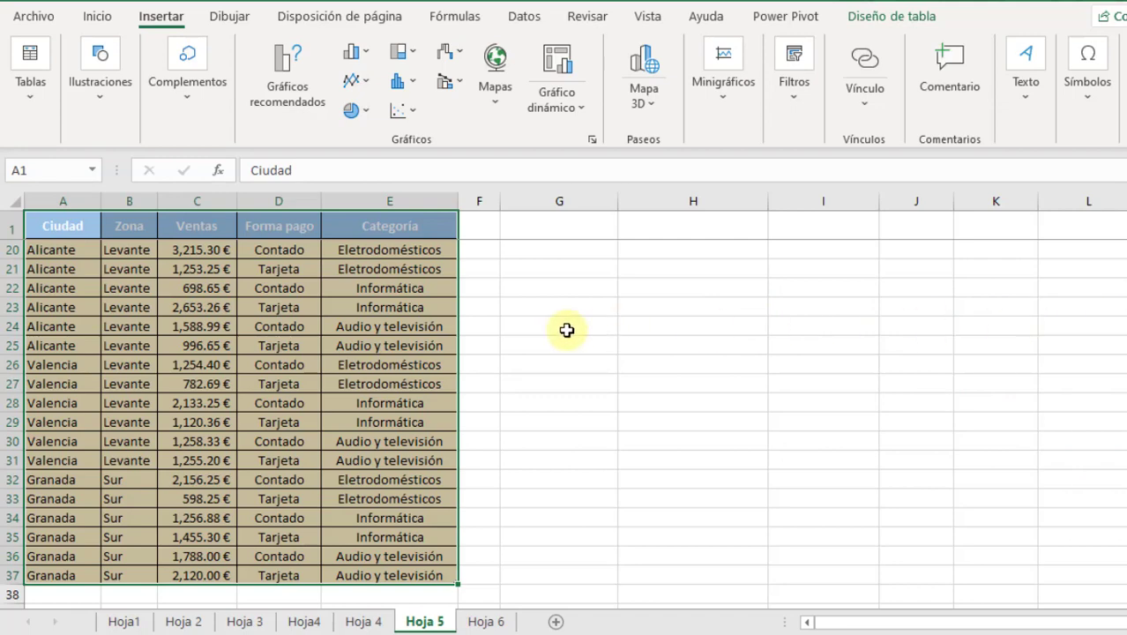
Step: Move the selection to empty cell G3 and bring up the Tablas insertion choices
left_click(564, 291)
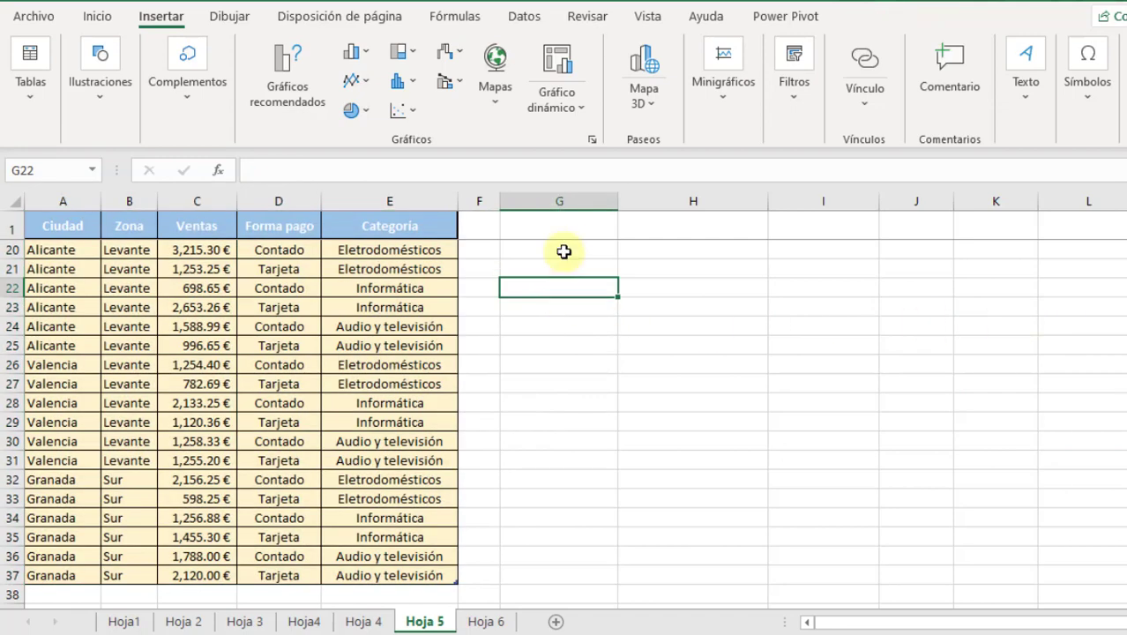
left_click(575, 250)
left_click(554, 284)
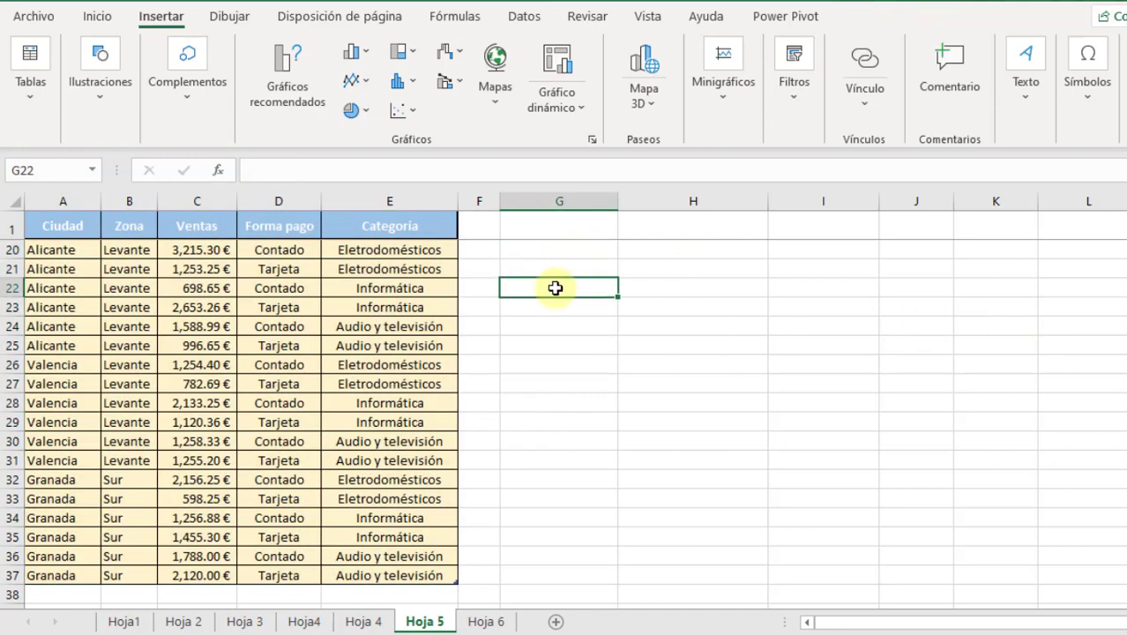
scroll(555, 288, "up", 5)
scroll(555, 288, "up", 1)
left_click(566, 261)
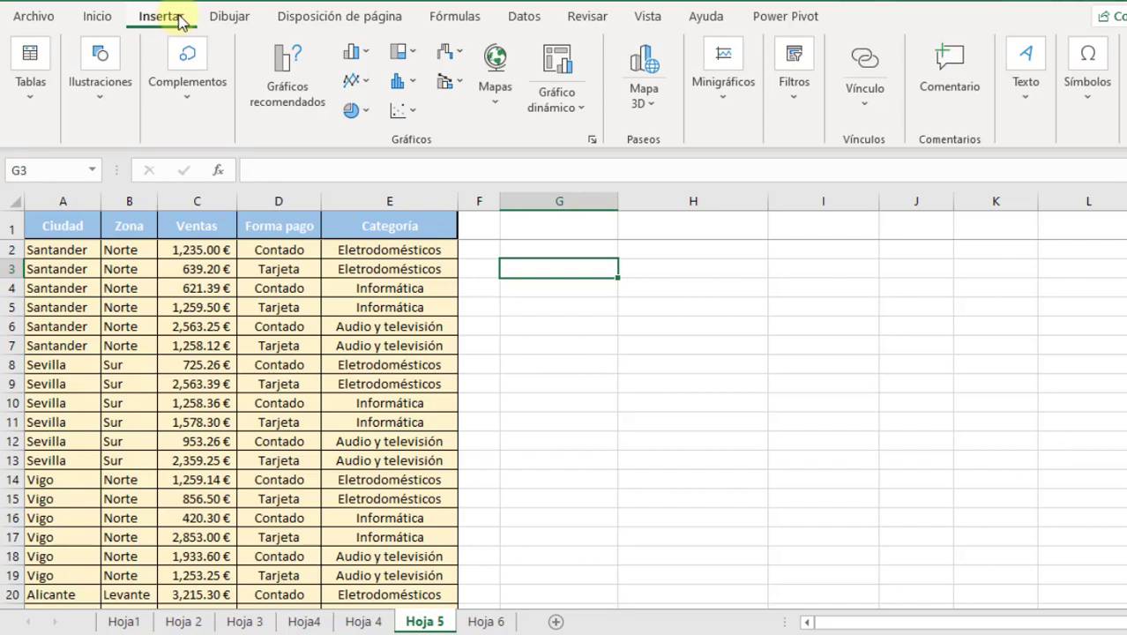
left_click(40, 111)
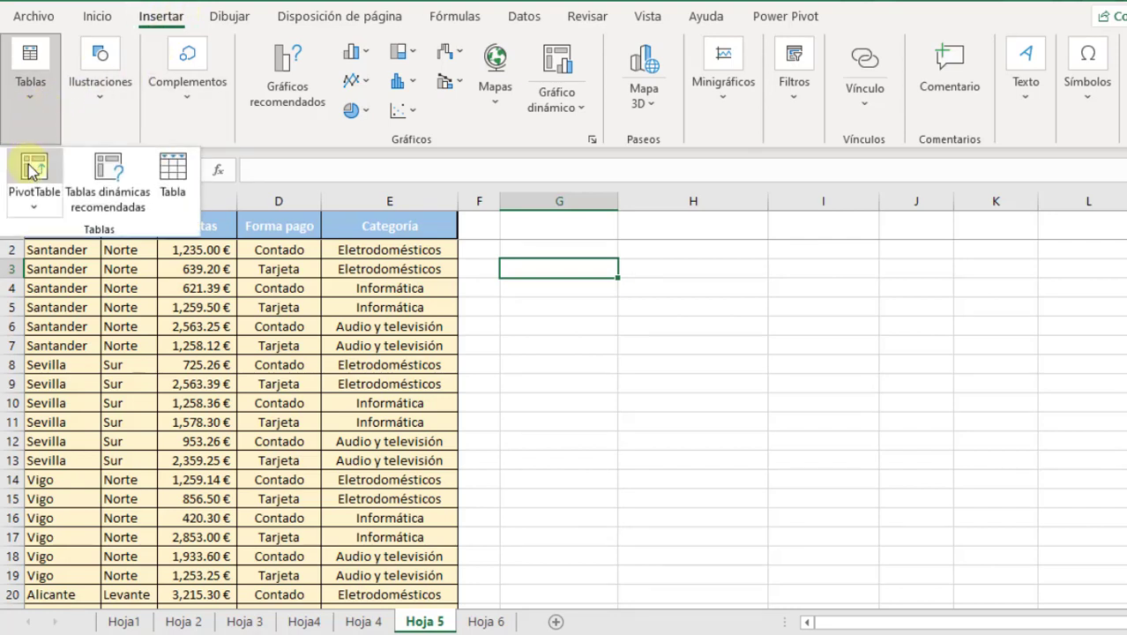
Step: Start a recommended pivot table using the sales table A1:E38 as its source range
left_click(109, 205)
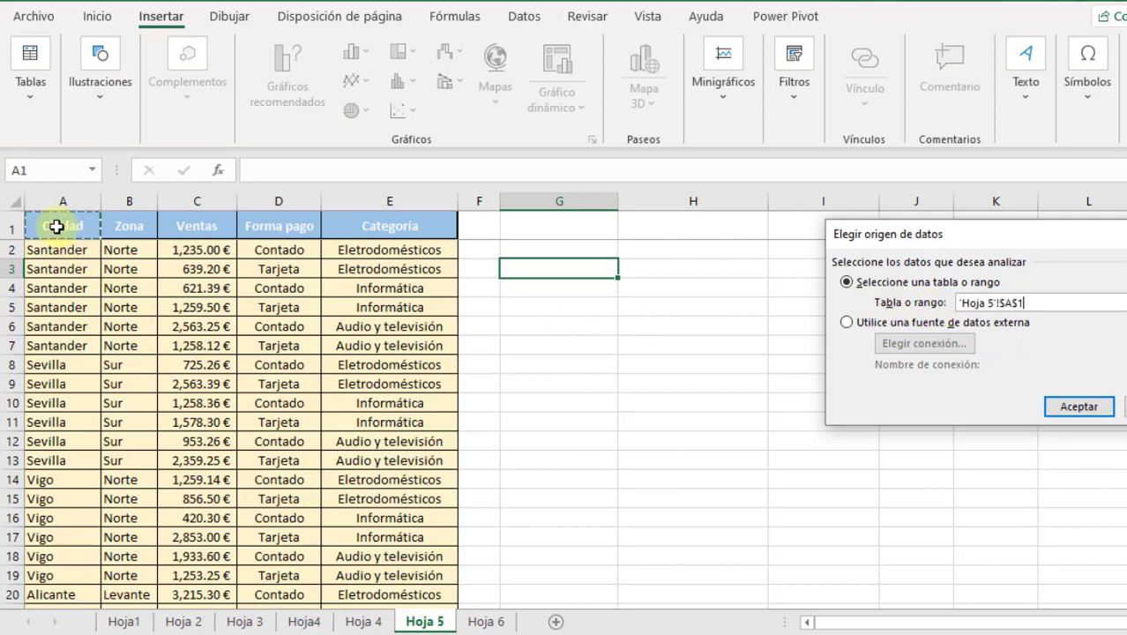
left_click_drag(57, 227, 411, 618)
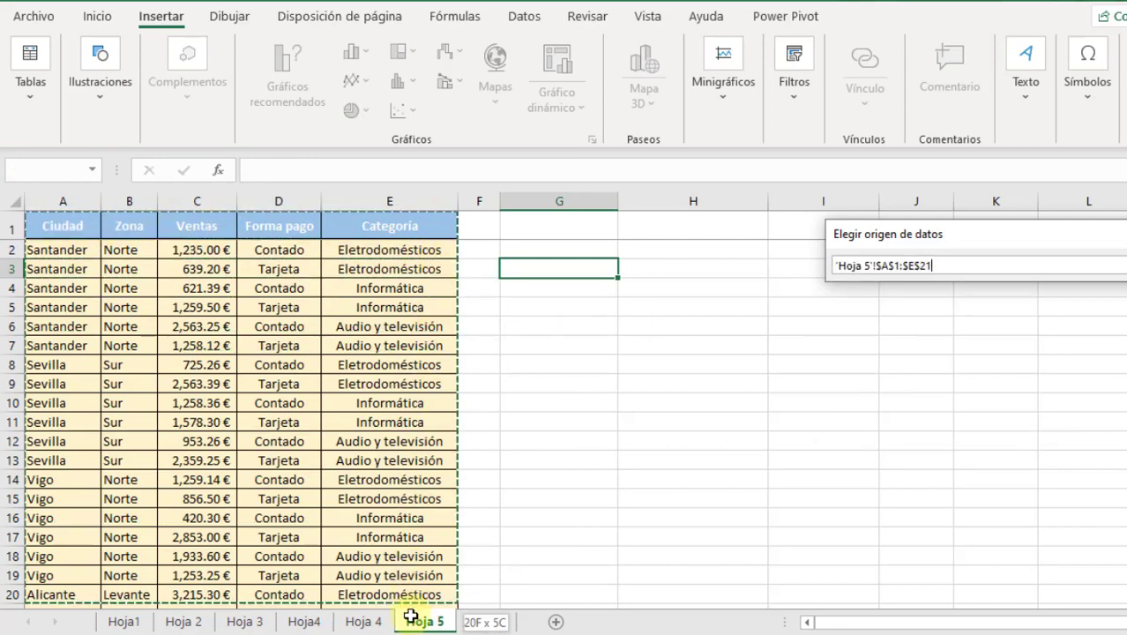
left_click_drag(411, 618, 412, 578)
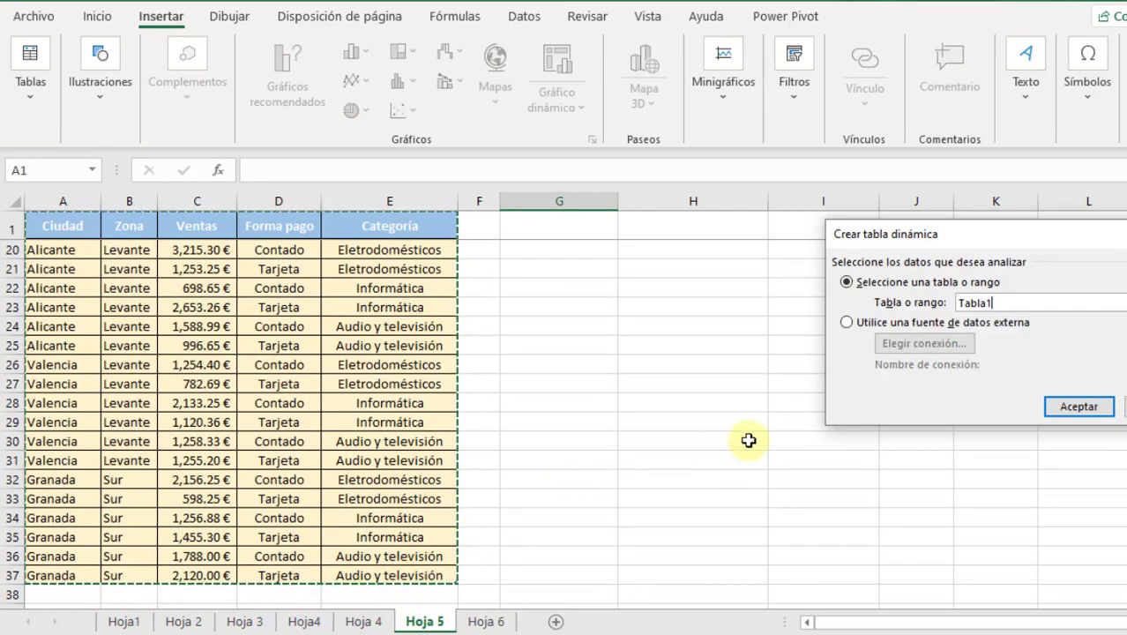
left_click(1081, 408)
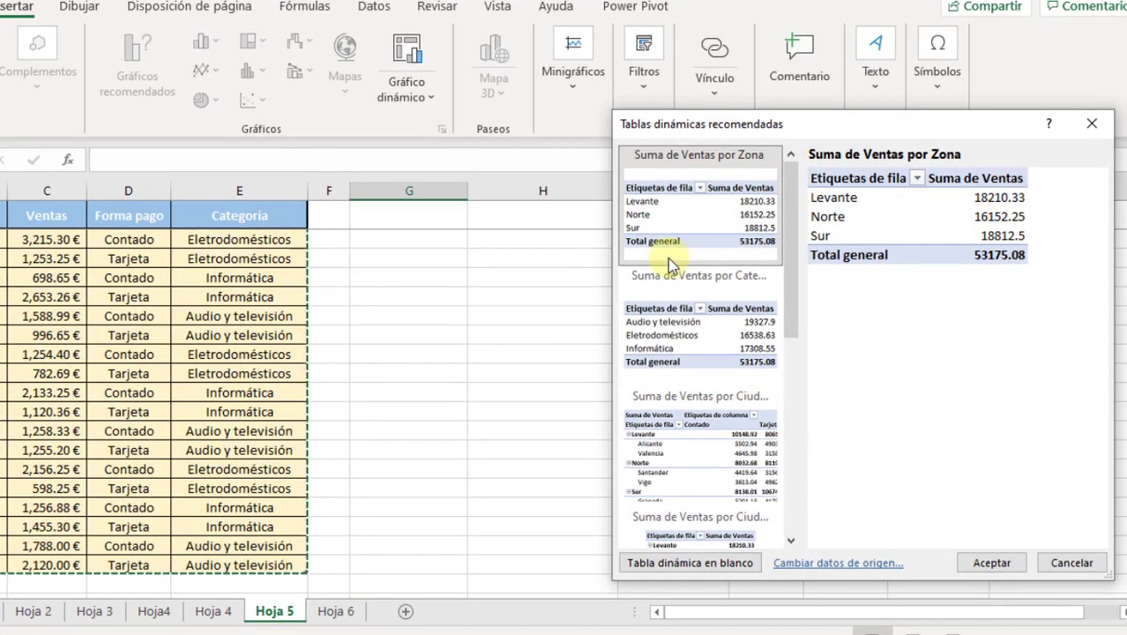
Step: Insert the recommended 'Suma de Ventas por Ciudad y Forma pago' pivot table on a new sheet
left_click_drag(804, 128, 746, 101)
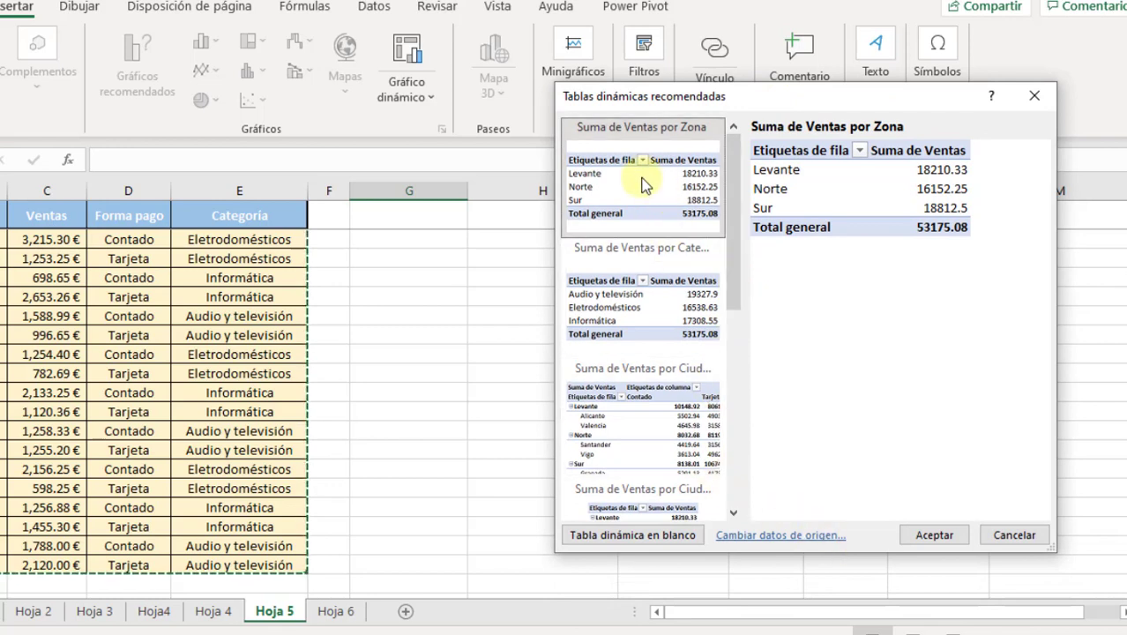
left_click(637, 281)
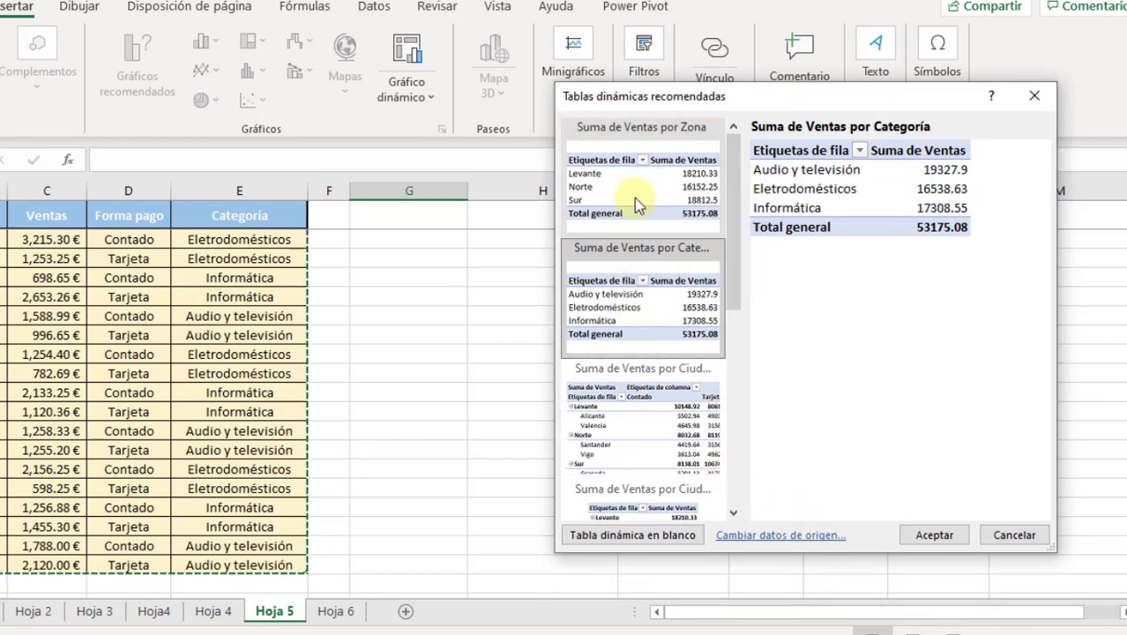
left_click(629, 420)
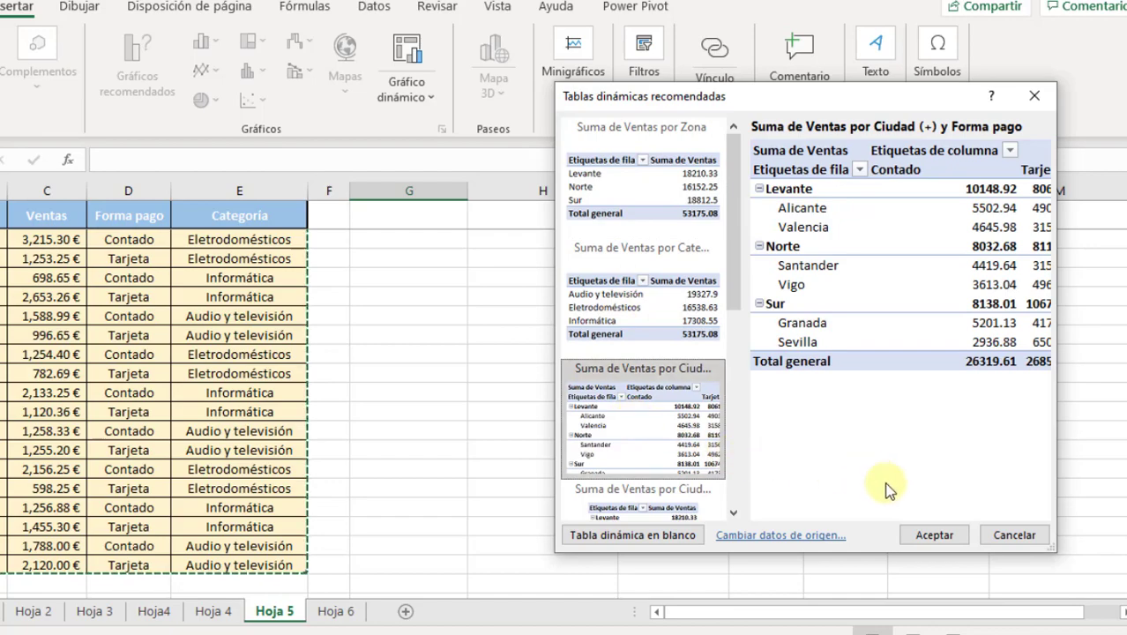
left_click(935, 535)
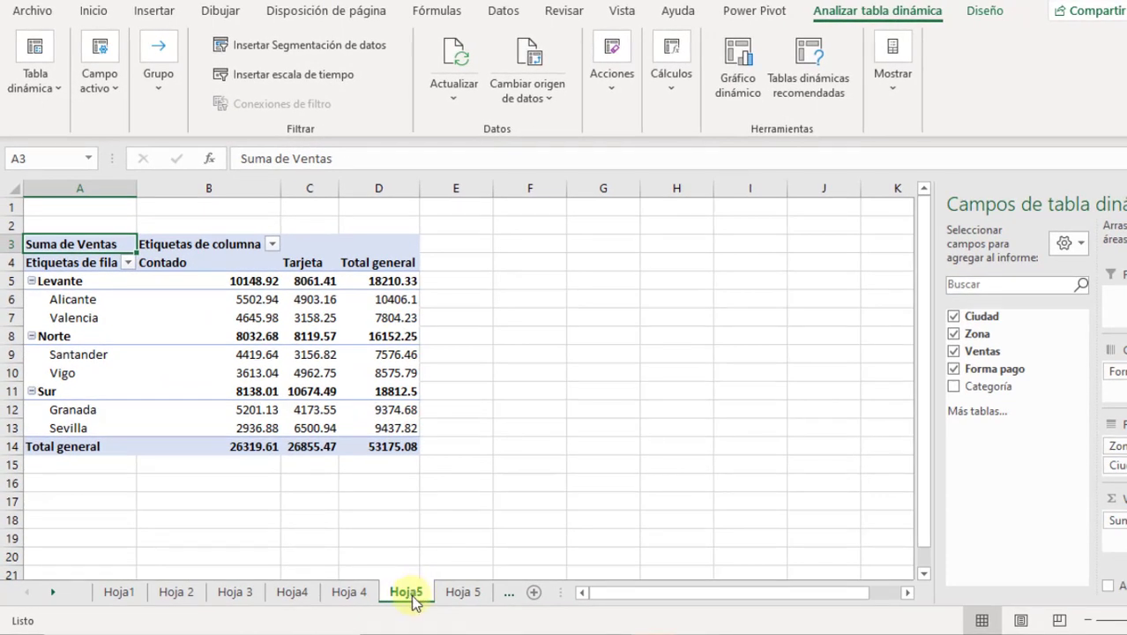
Step: Compare the Hoja5 pivot with the Hoja 5 data, checking the Ciudad, Ventas and Zona columns
left_click(462, 592)
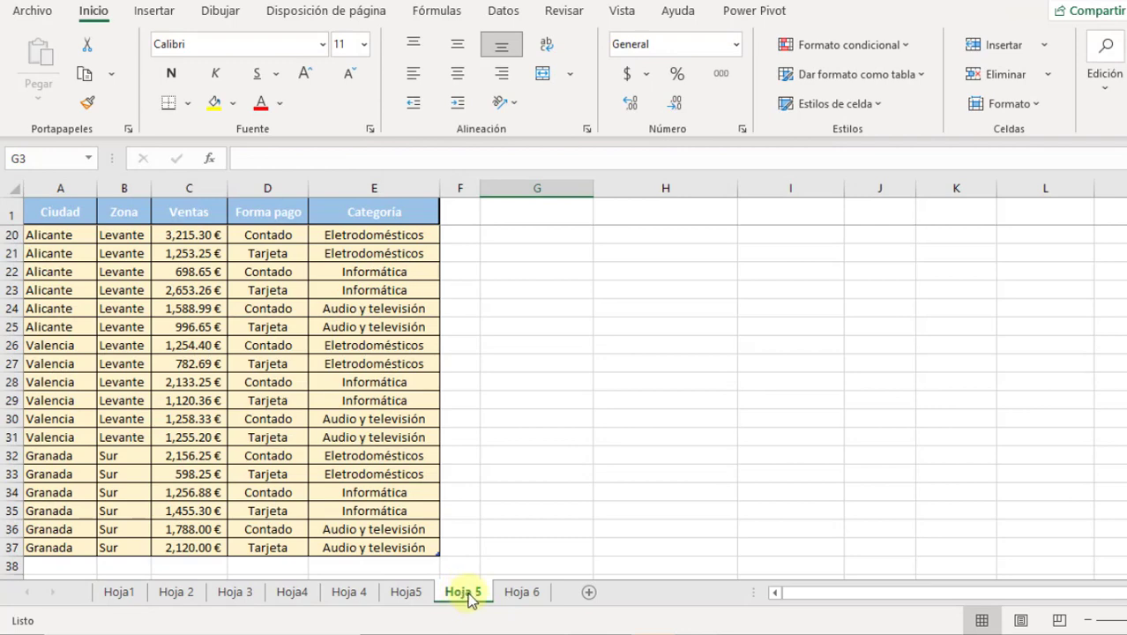
left_click(406, 596)
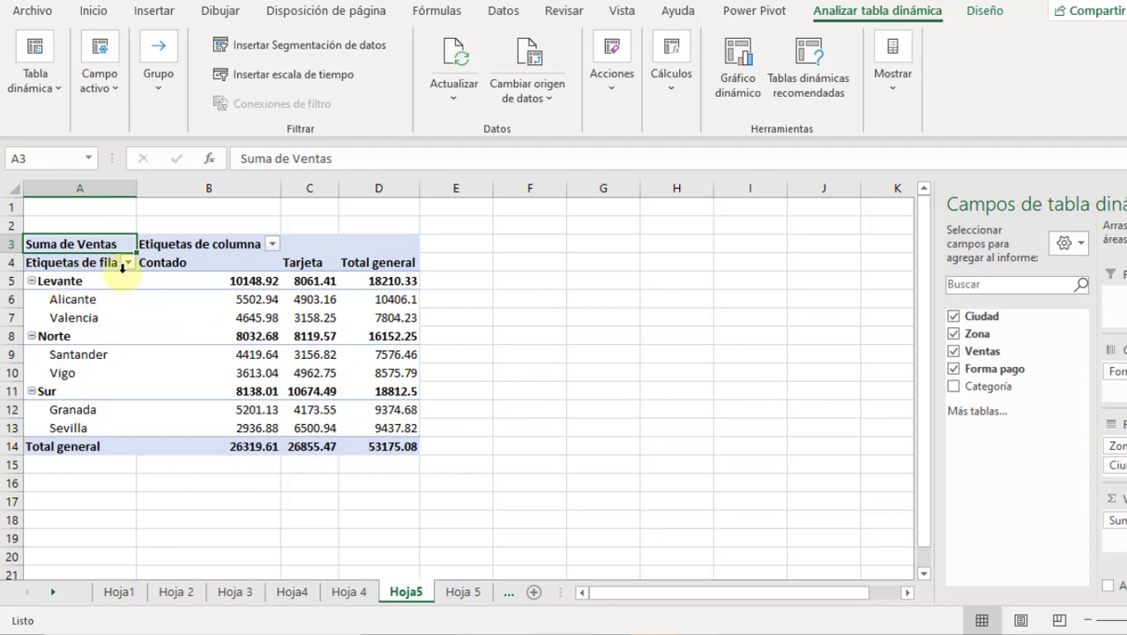
left_click(462, 592)
left_click(67, 211)
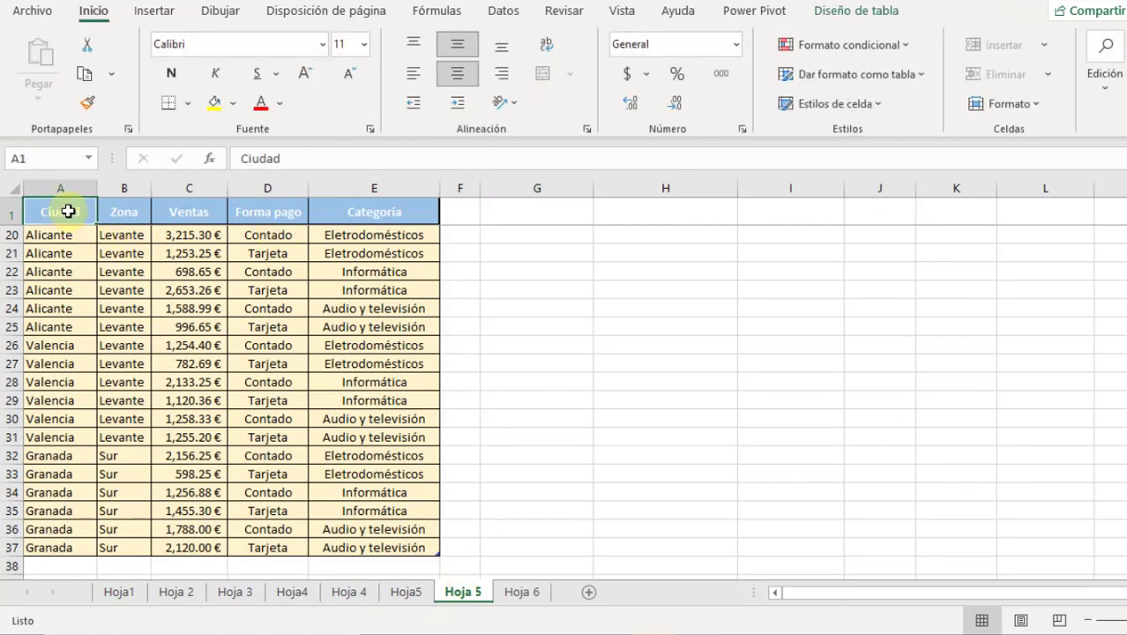
left_click(199, 183)
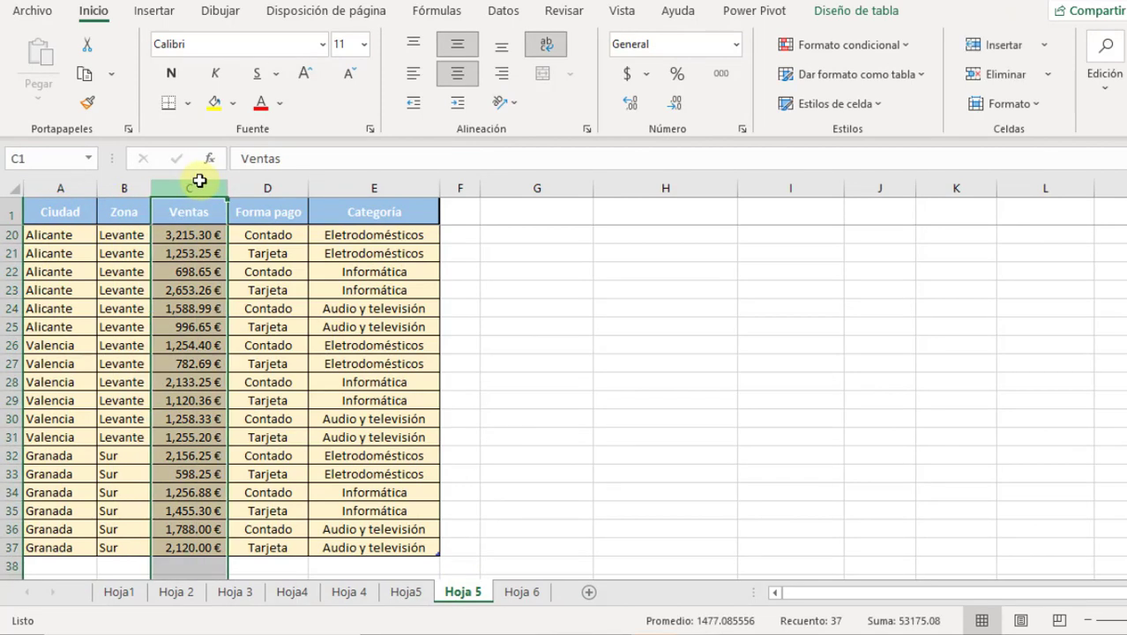
left_click(62, 188)
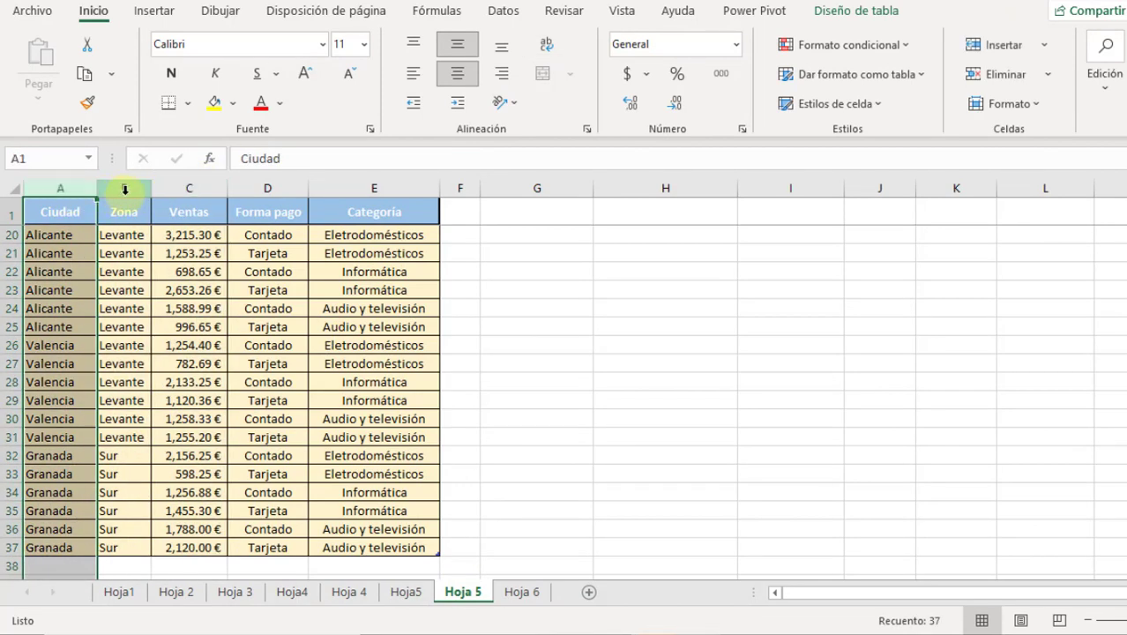
left_click(125, 188)
Step: Check the Forma pago and Categoría columns and row 20 entries, then return to the pivot
left_click(265, 188)
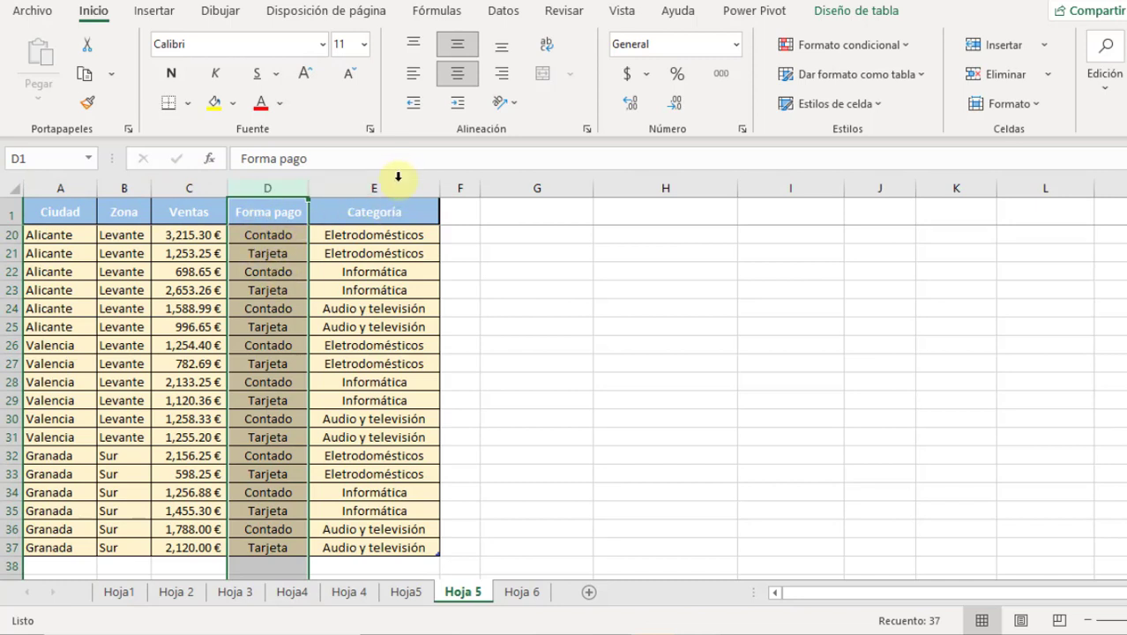
left_click(398, 177)
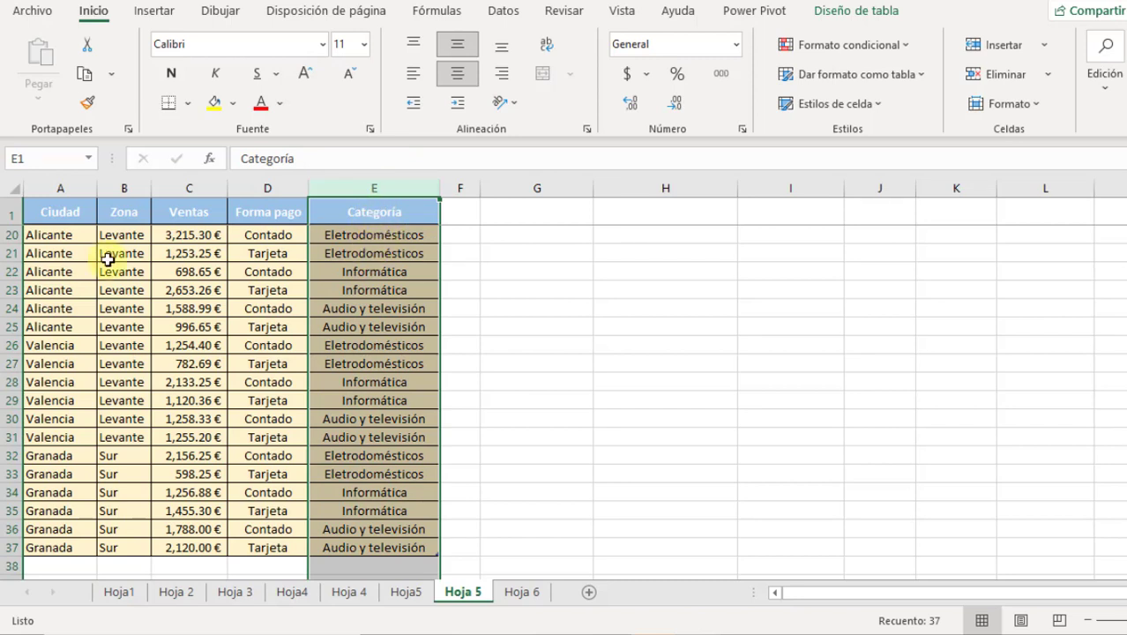
left_click(181, 235)
left_click(258, 235)
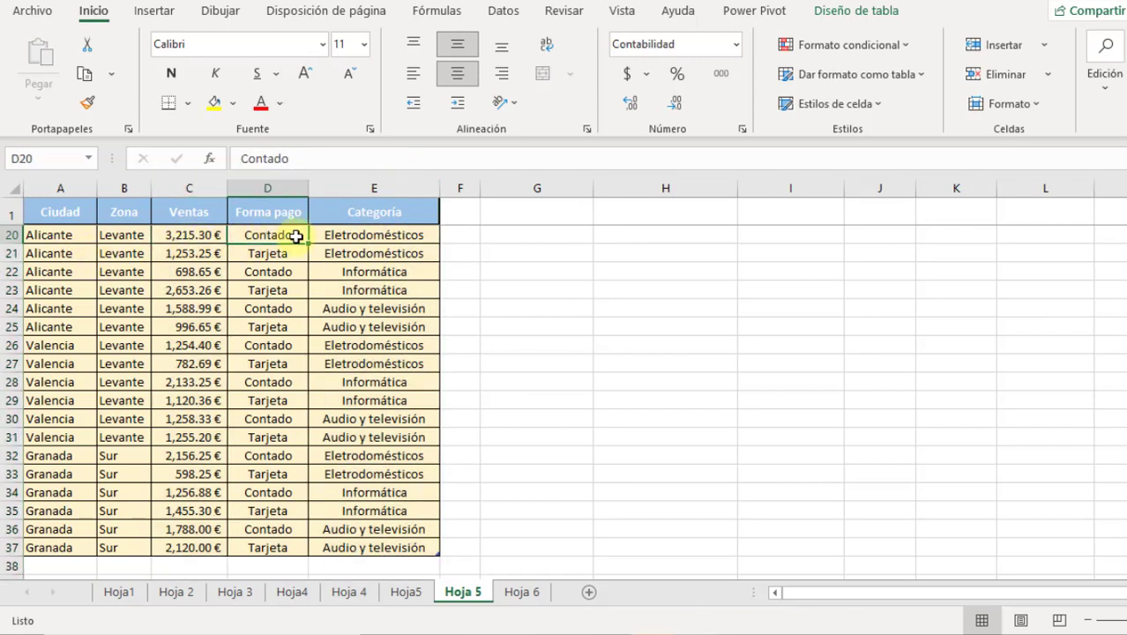
left_click(398, 234)
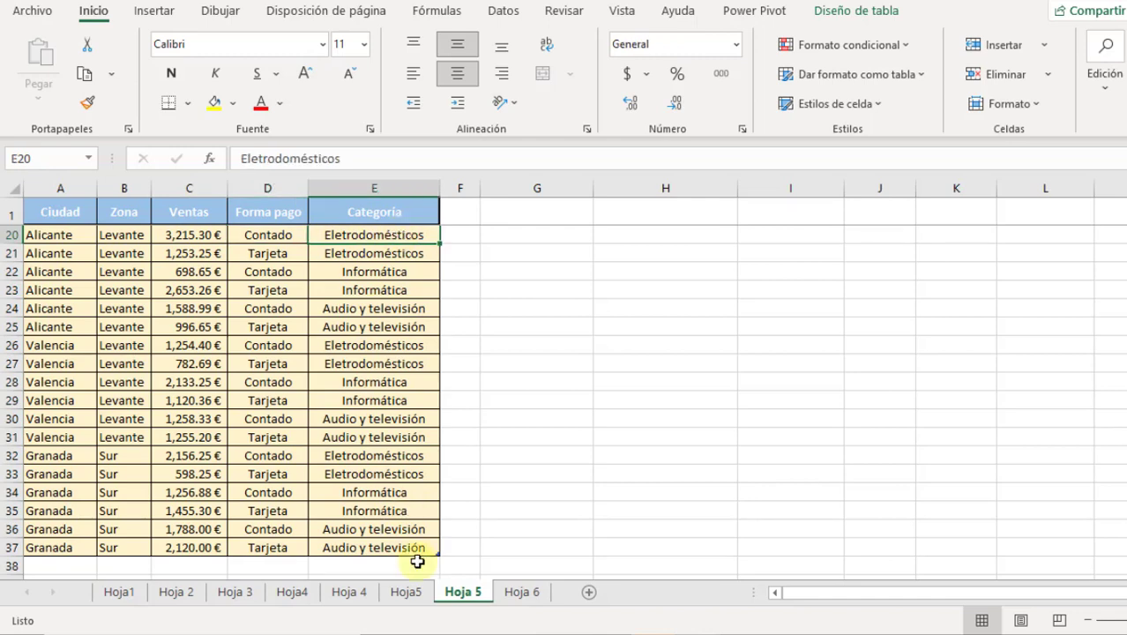
left_click(415, 593)
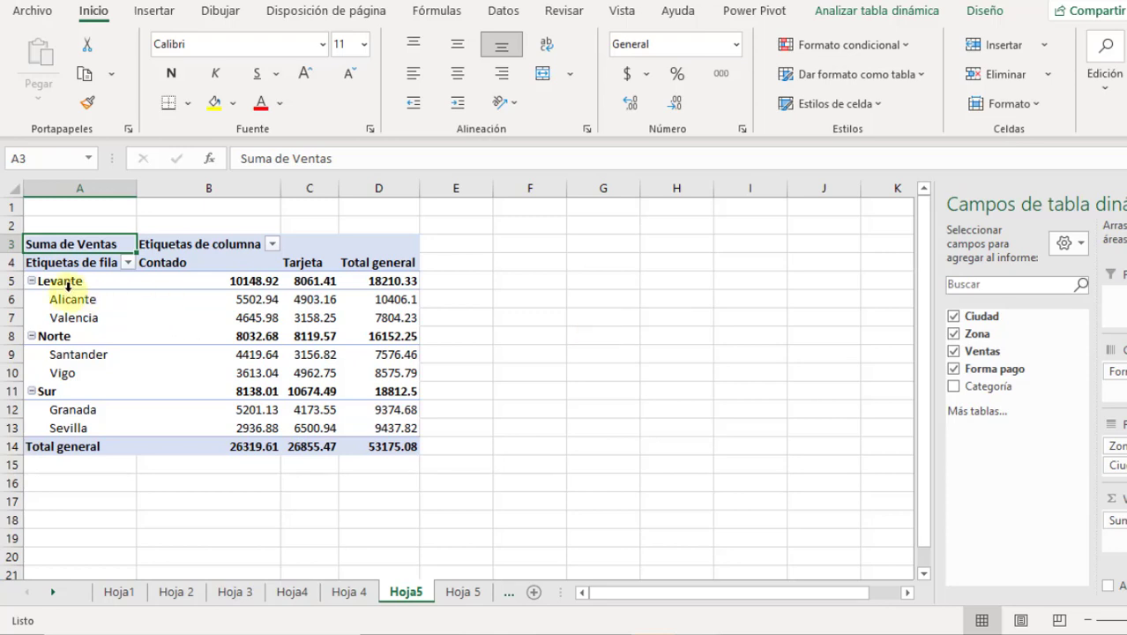
Step: Re-add Zona under each city and add Categoría sub-rows to the pivot
left_click(955, 336)
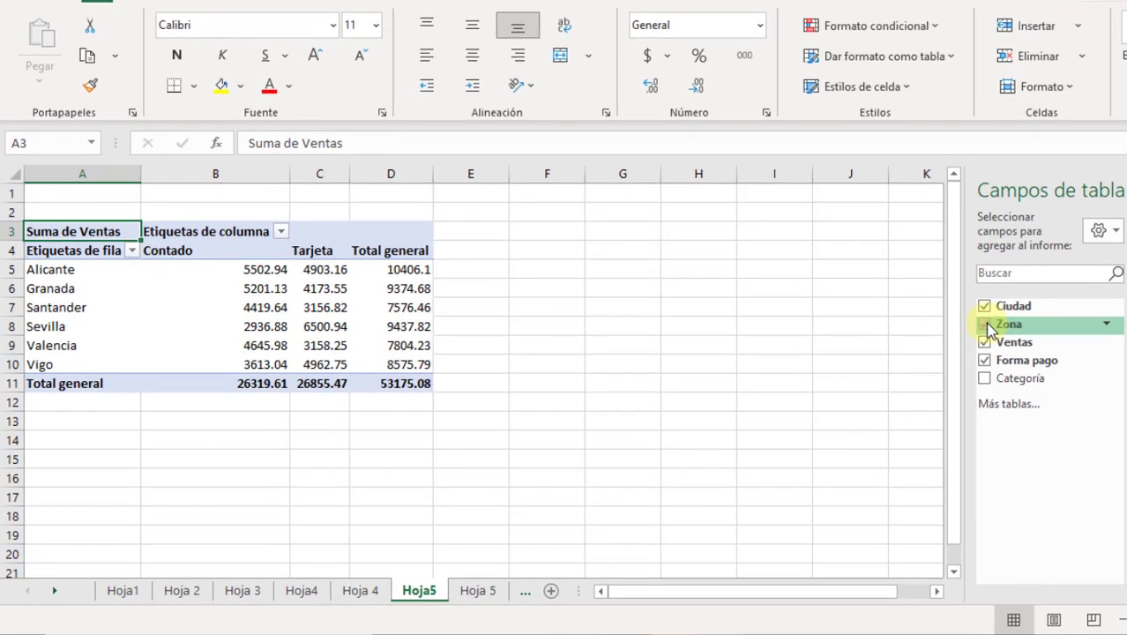
left_click(985, 325)
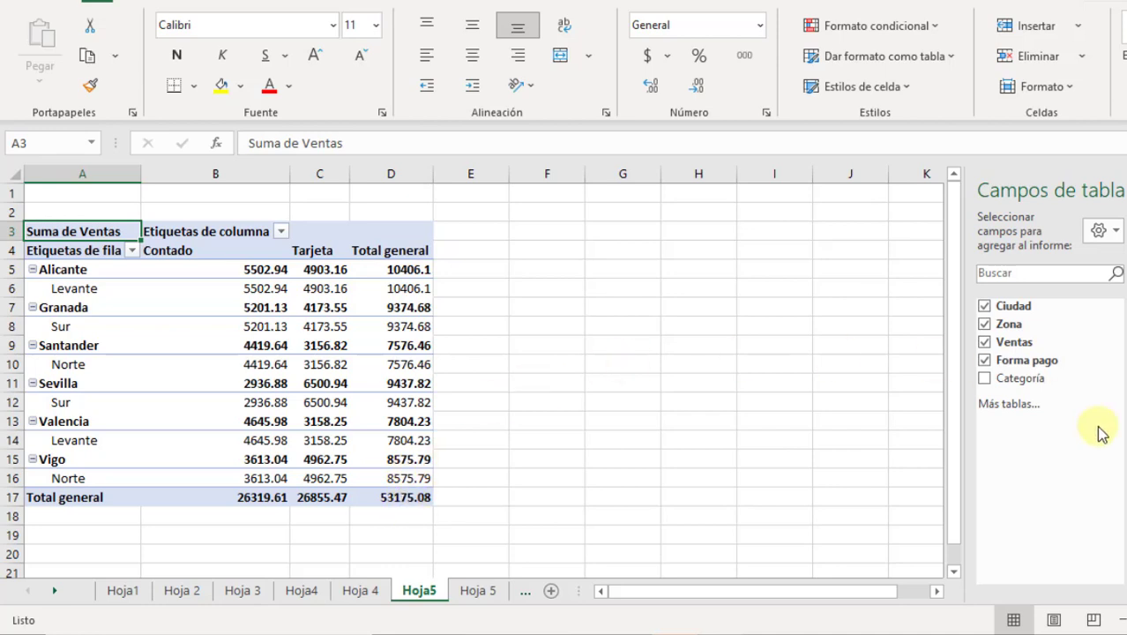
left_click(984, 379)
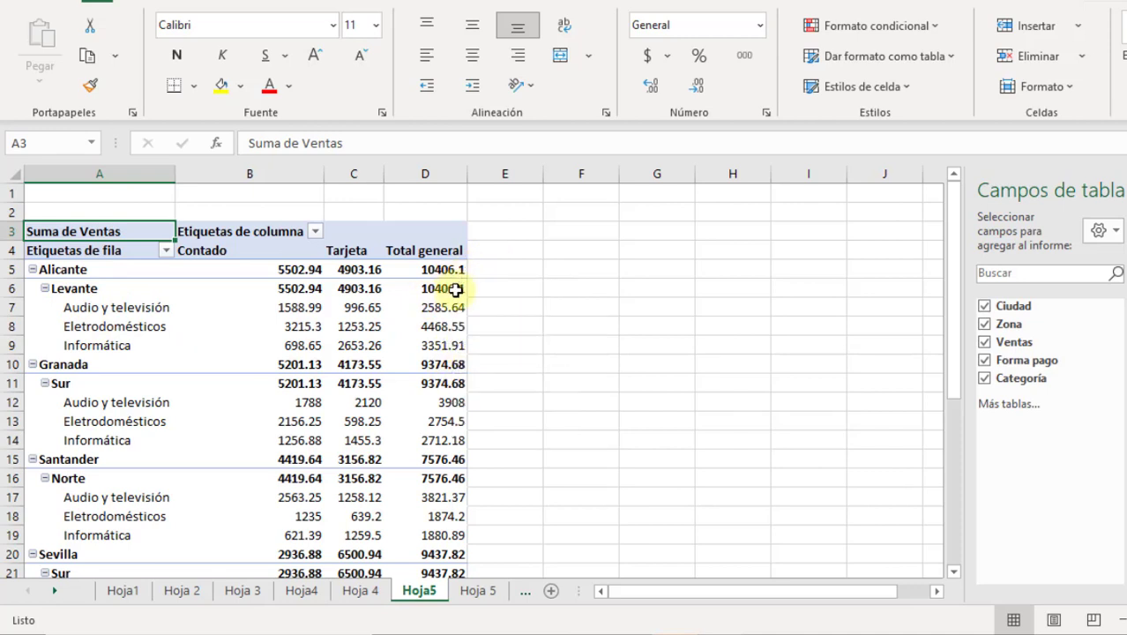
mouse_move(455, 288)
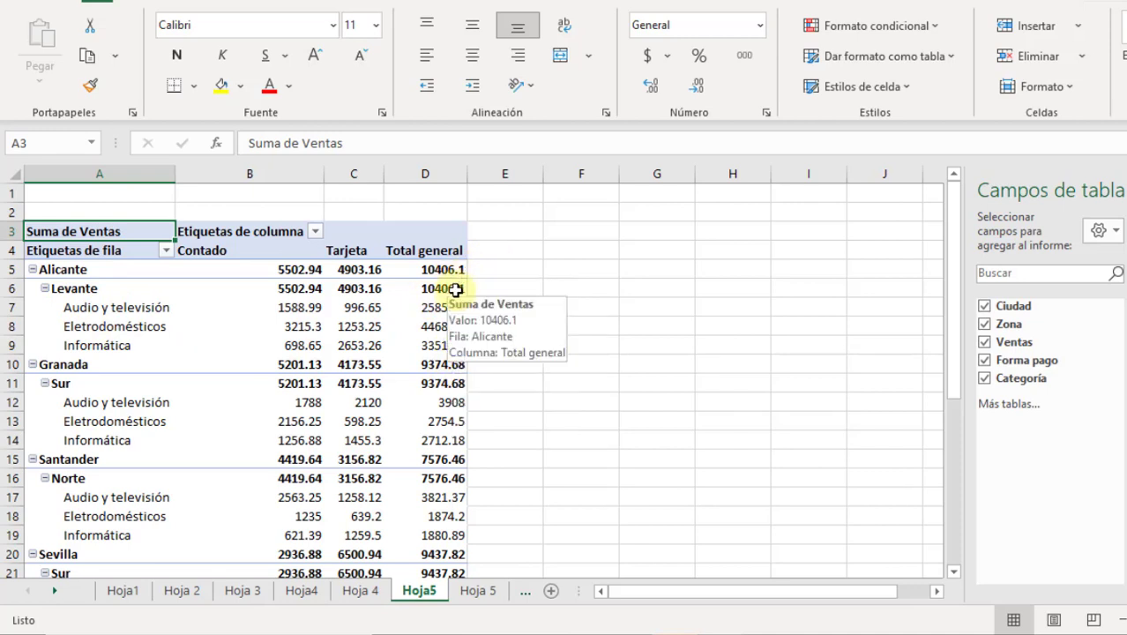
left_click(168, 251)
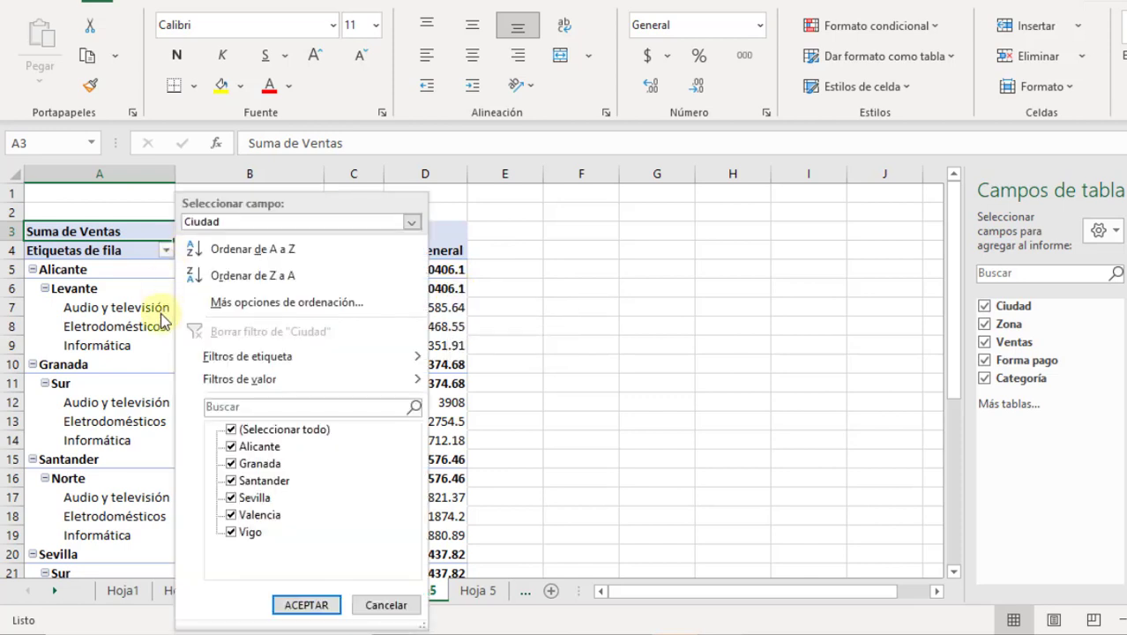
left_click(231, 447)
left_click(231, 463)
left_click(231, 480)
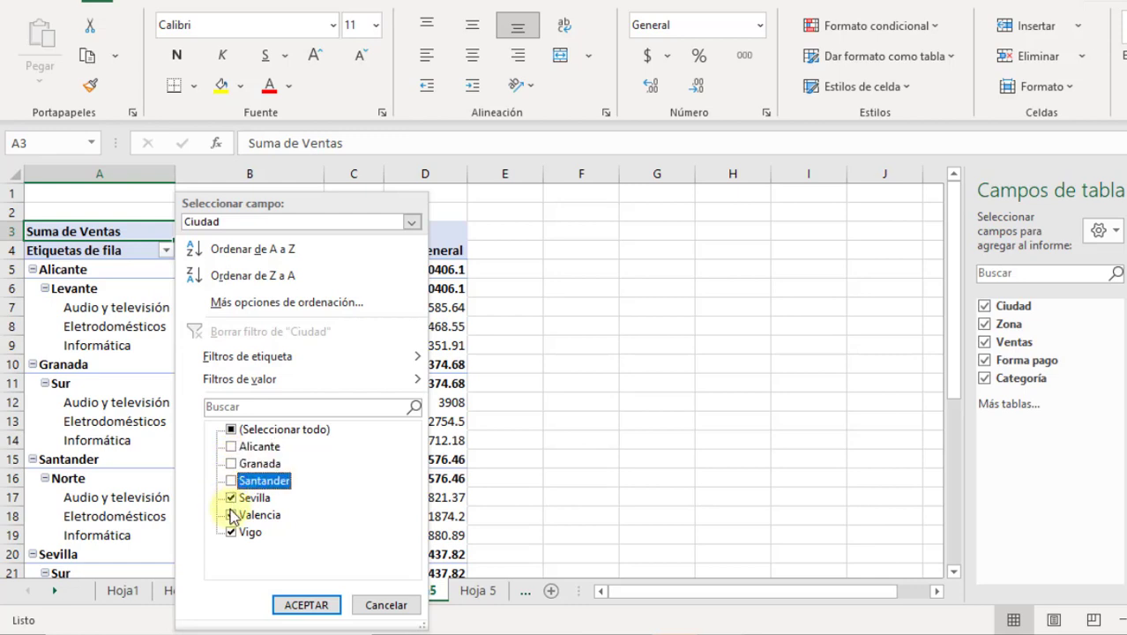
left_click(231, 515)
left_click(231, 532)
left_click(306, 605)
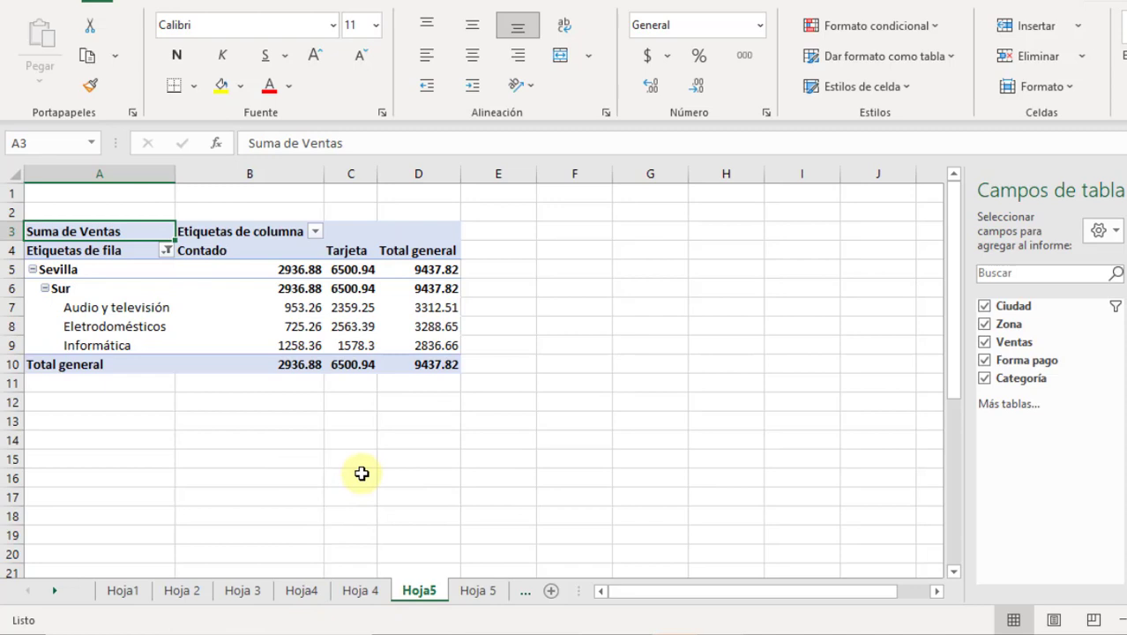
left_click(166, 252)
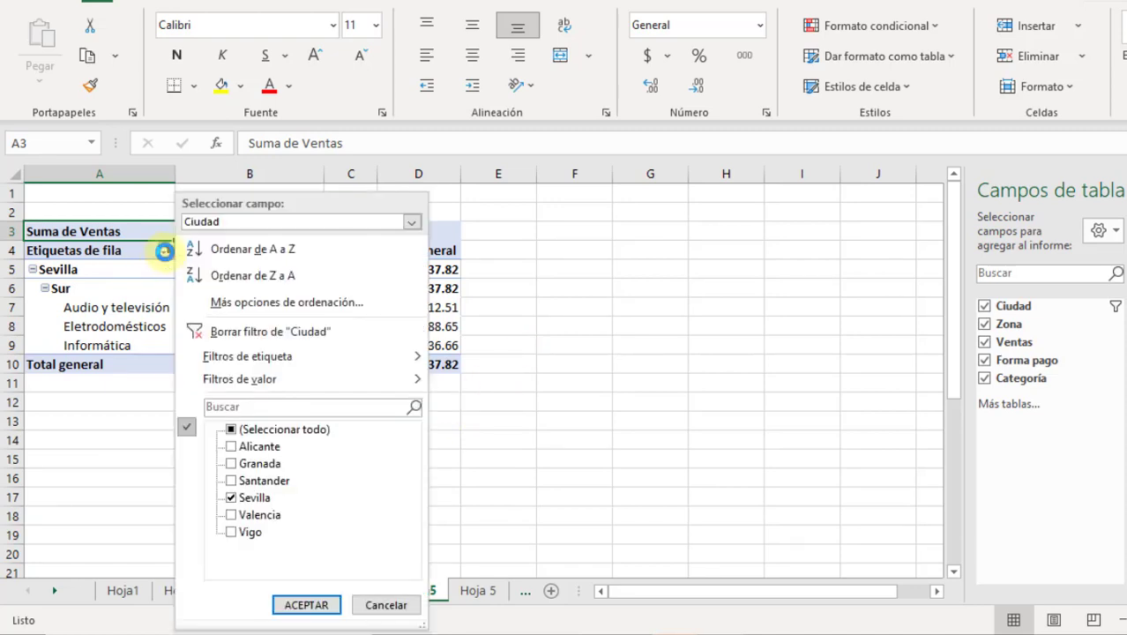
left_click(231, 431)
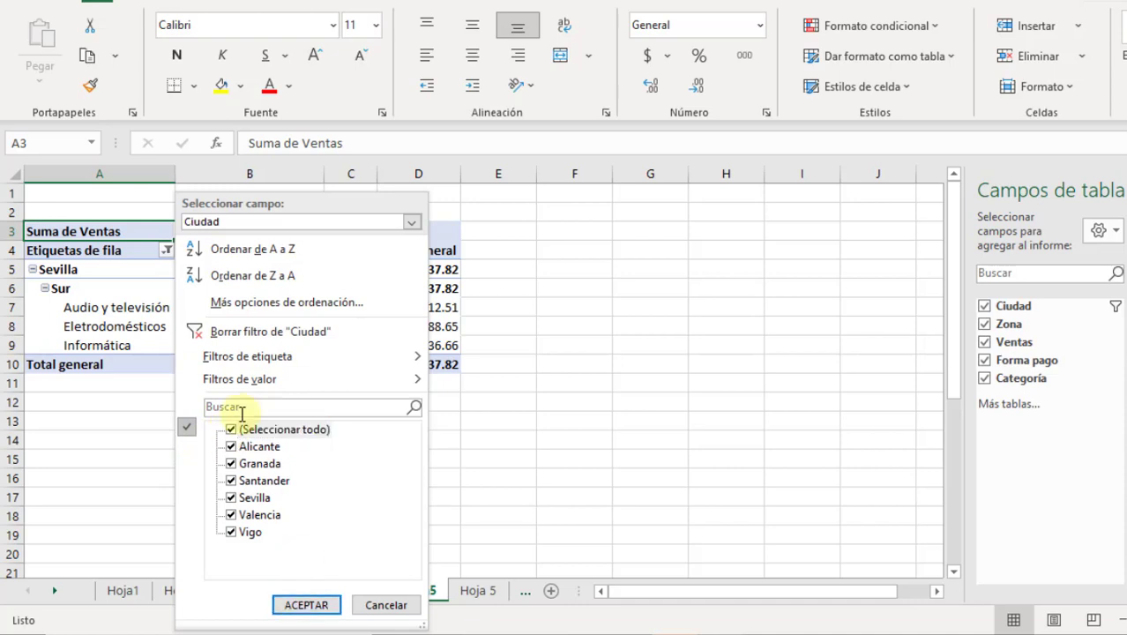
left_click(306, 605)
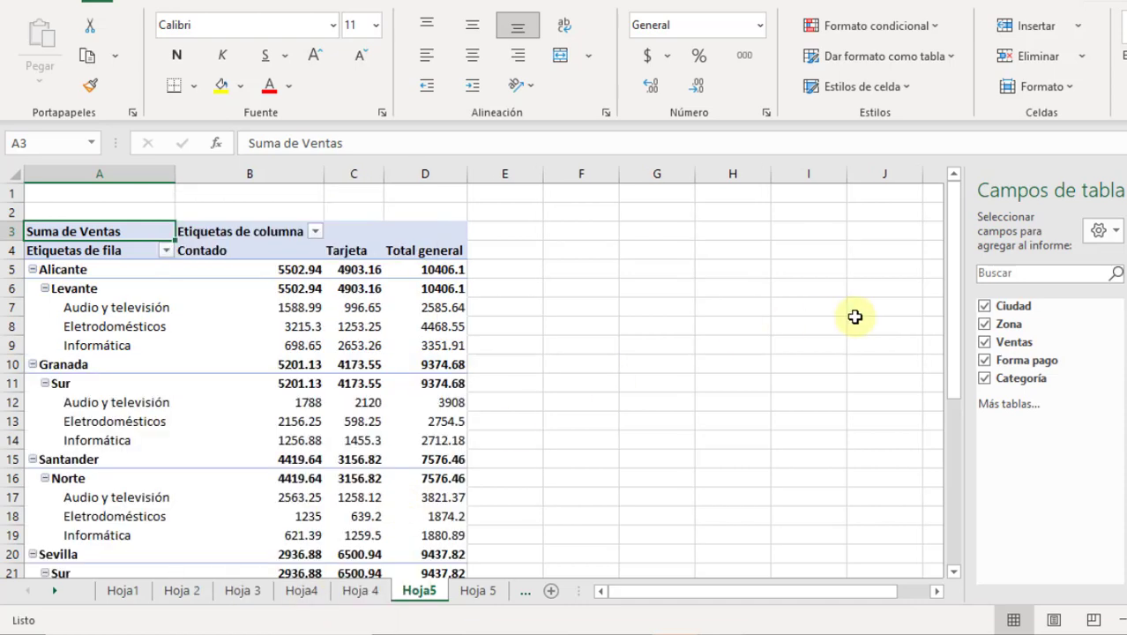
Step: Uncheck Zona, Forma pago, Categoría, Ventas and Ciudad until the pivot holds no fields
left_click(984, 324)
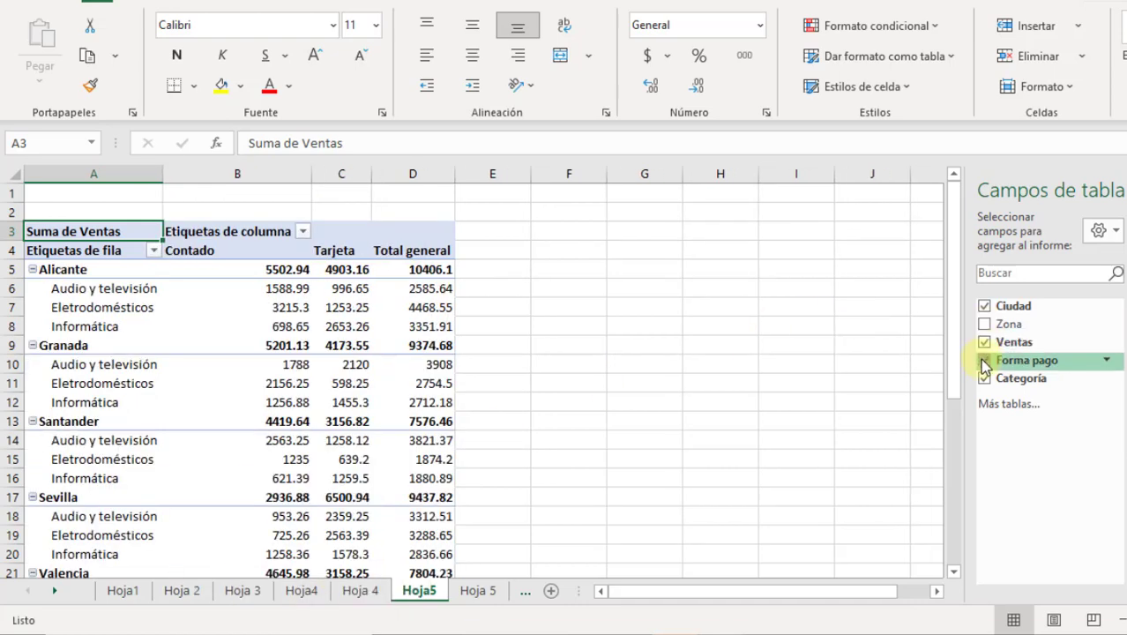
left_click(984, 360)
left_click(984, 378)
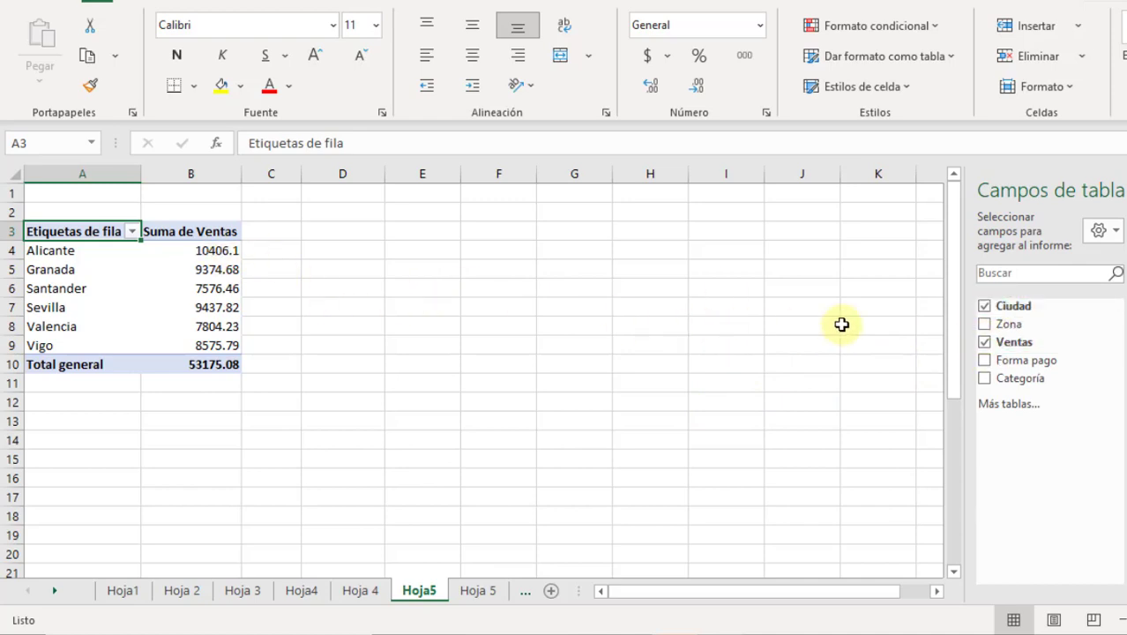
left_click(985, 344)
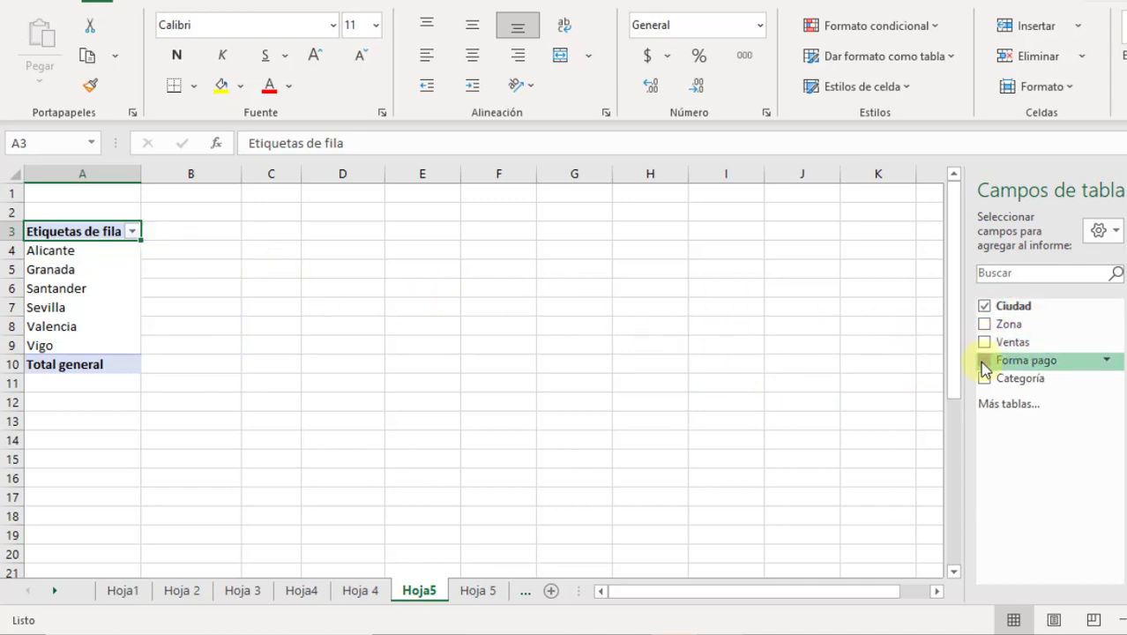
left_click(984, 363)
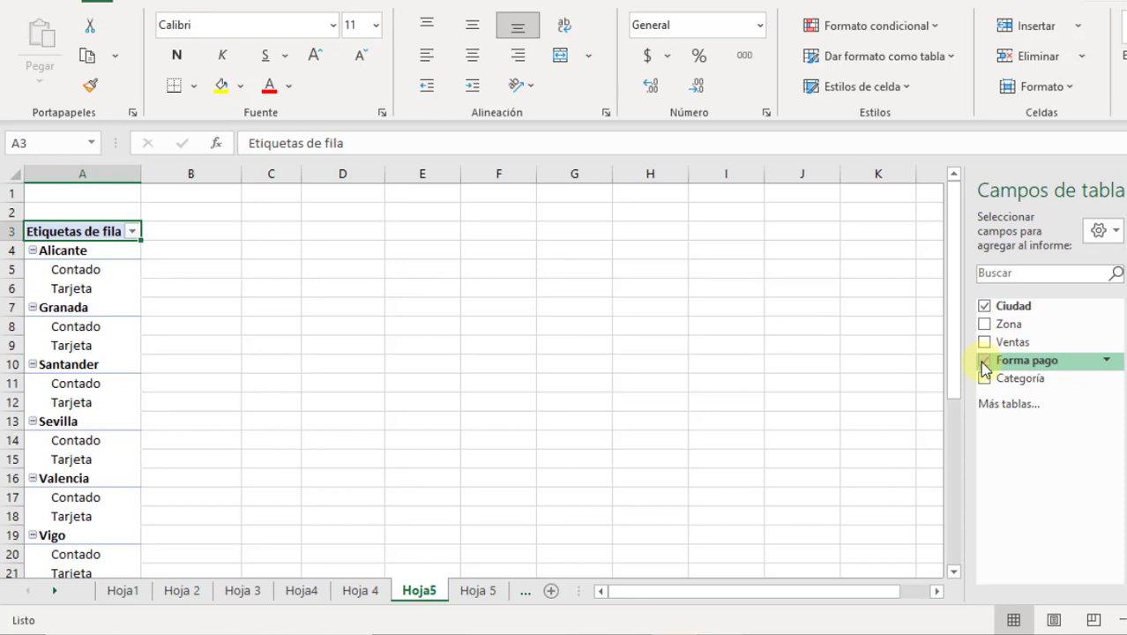
left_click(984, 362)
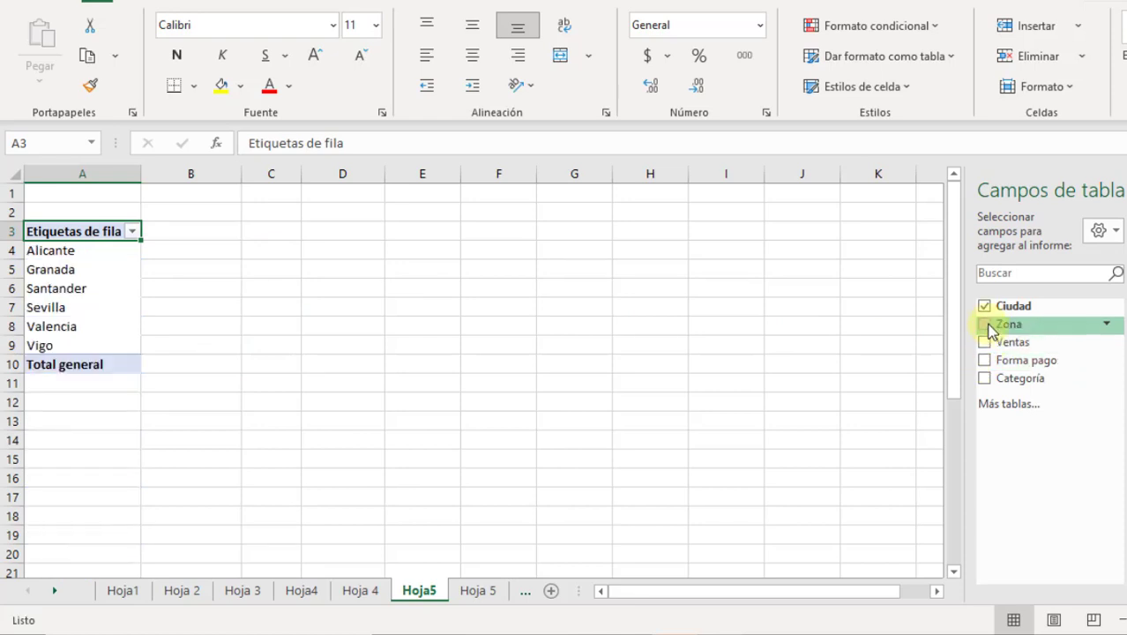
left_click(985, 324)
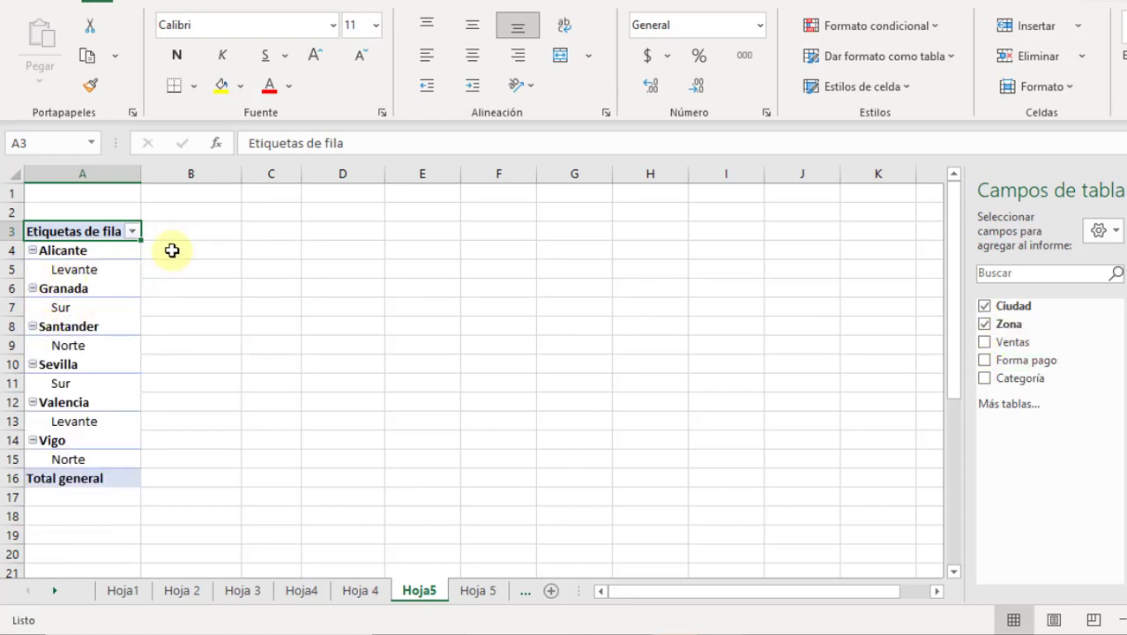
left_click(985, 343)
left_click(985, 326)
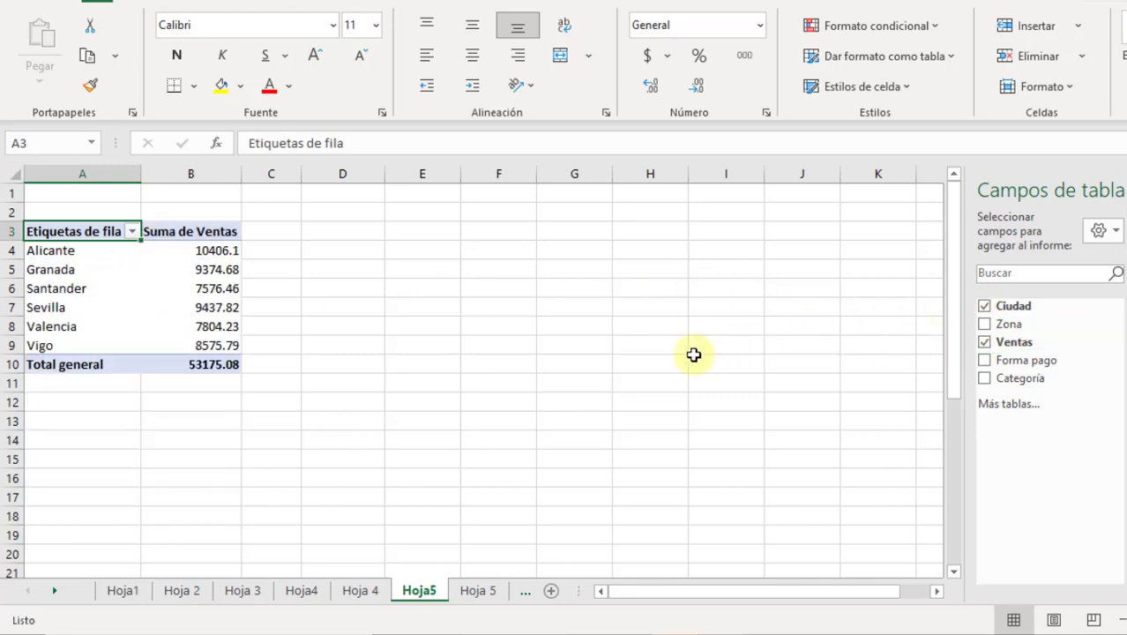
left_click(985, 343)
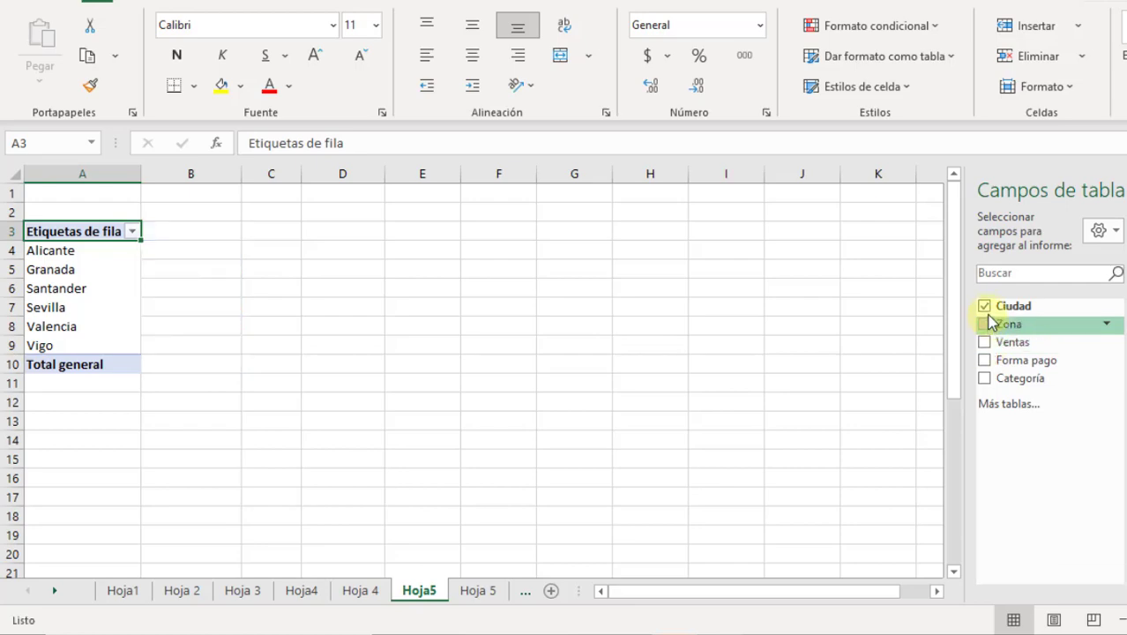
left_click(985, 306)
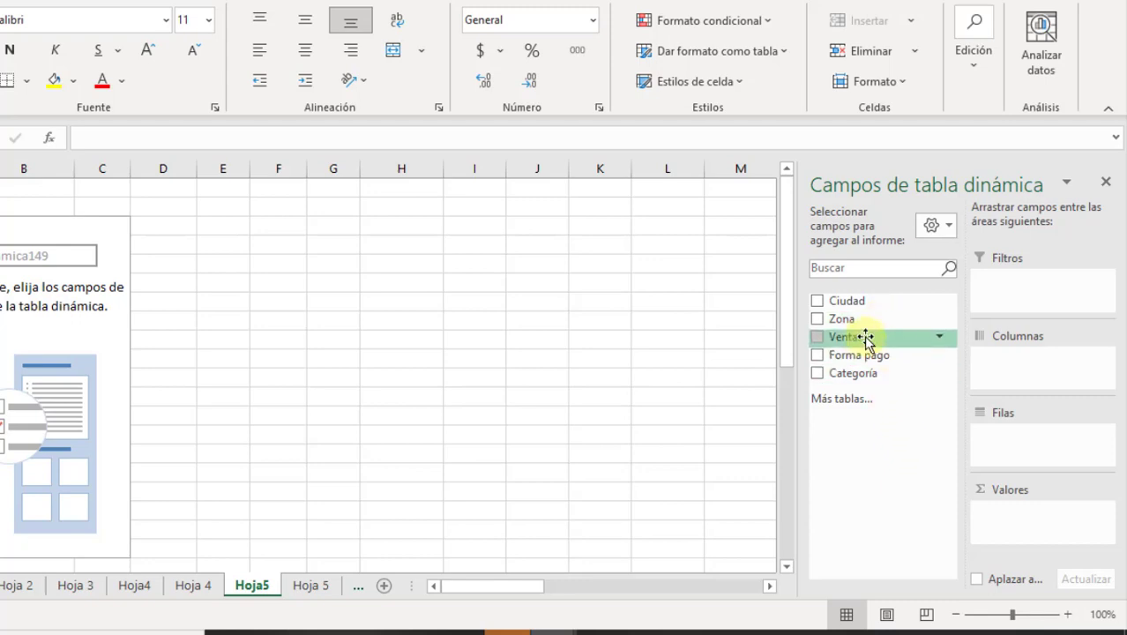
Step: Lay out Suma de Ventas with Zona as columns and Ciudad as rows
left_click_drag(853, 340, 1010, 524)
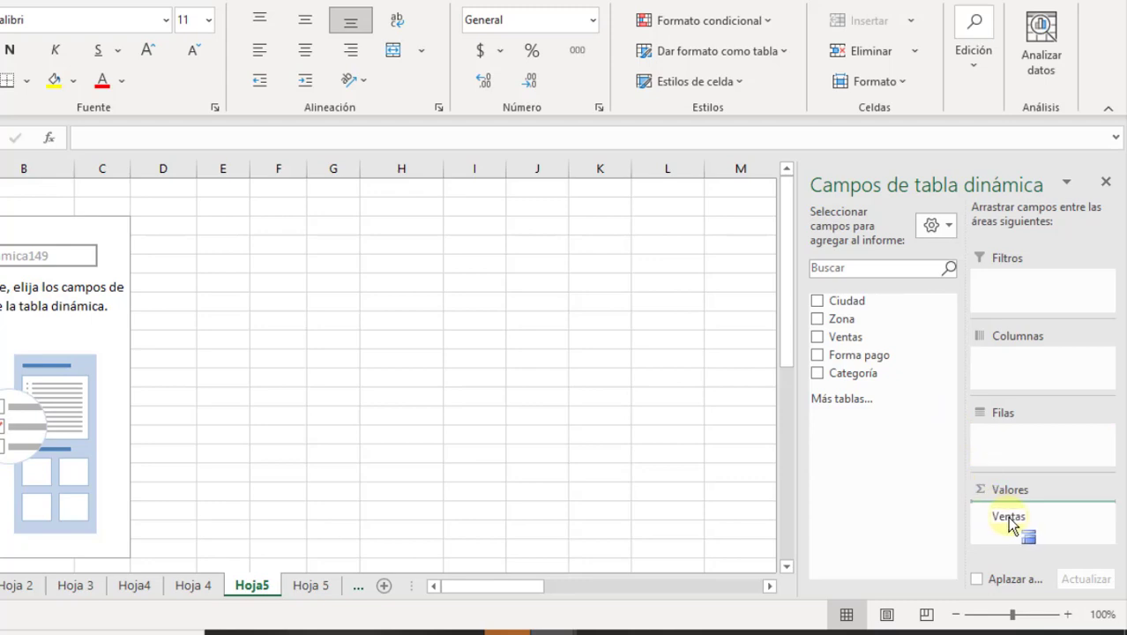
left_click_drag(1010, 522, 1022, 487)
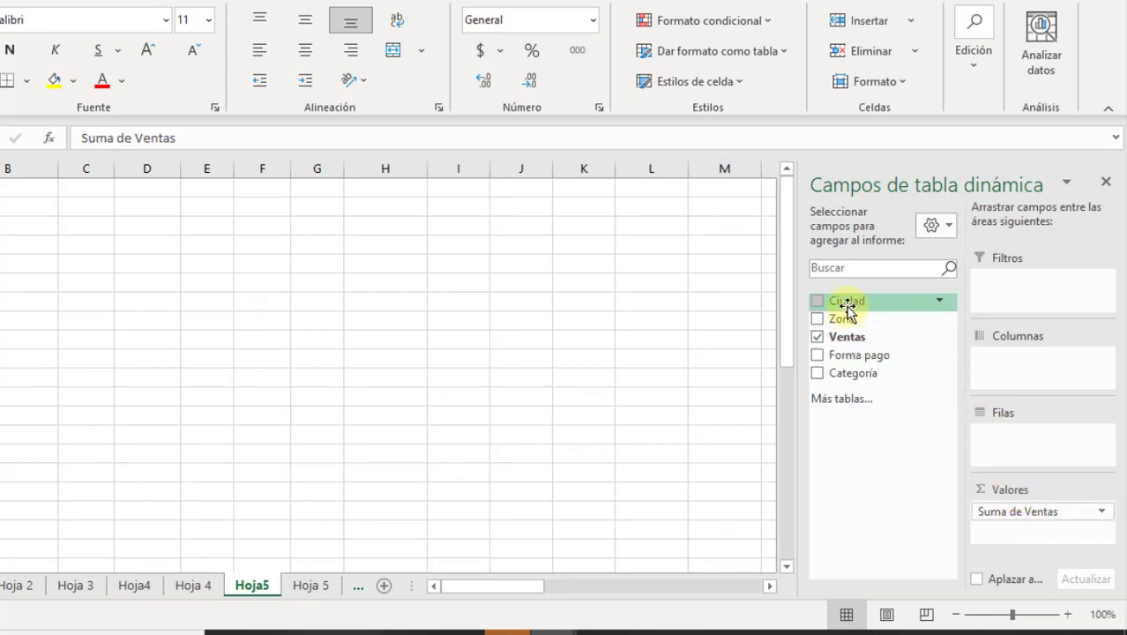
left_click_drag(844, 318, 1022, 365)
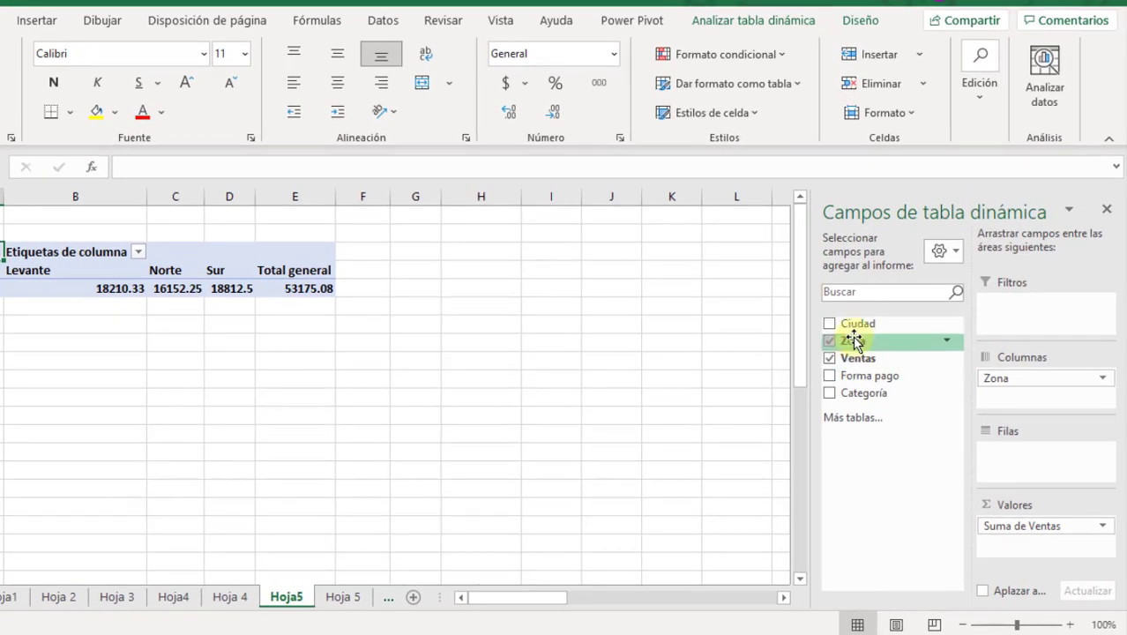
left_click_drag(845, 324, 1005, 459)
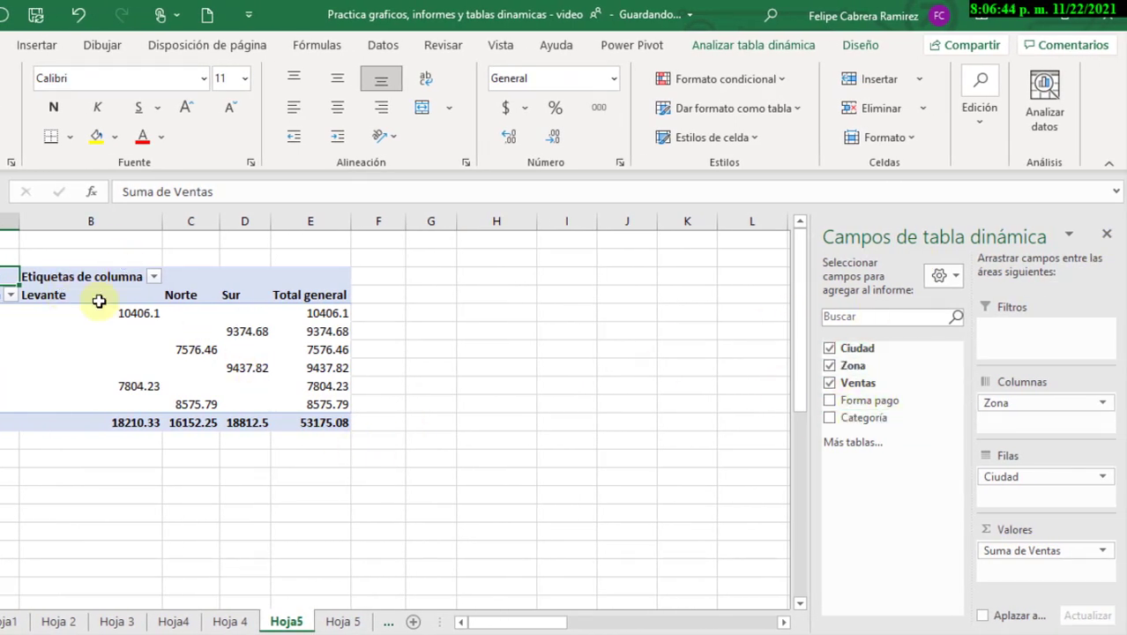
Step: Nest Forma pago and then Categoría as row fields under Ciudad in the pivot
mouse_move(55, 363)
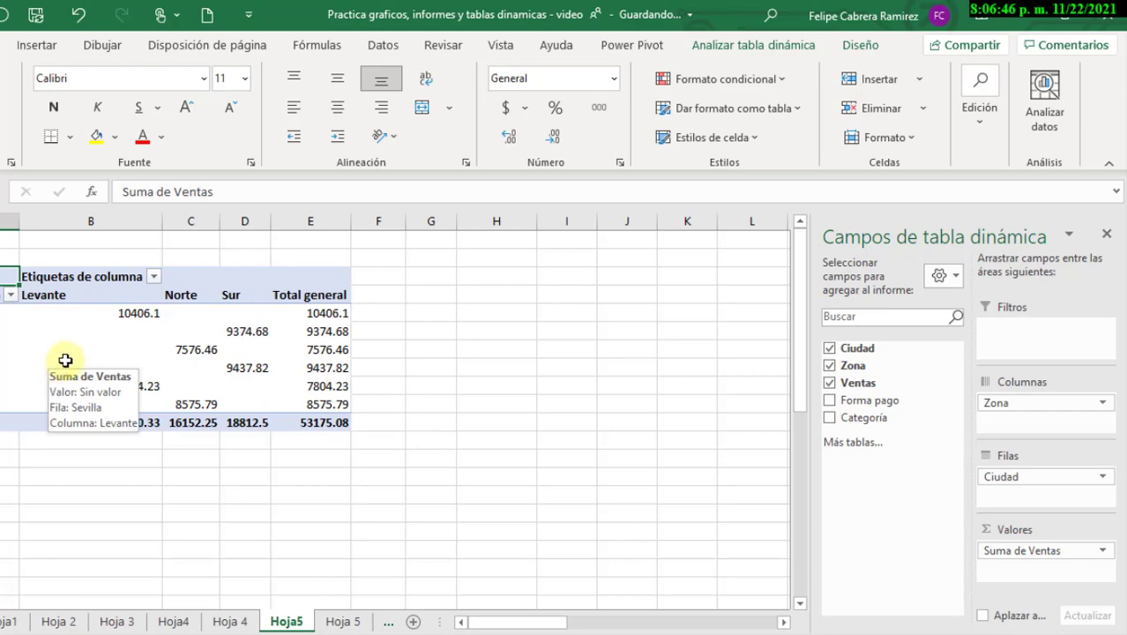
left_click(831, 400)
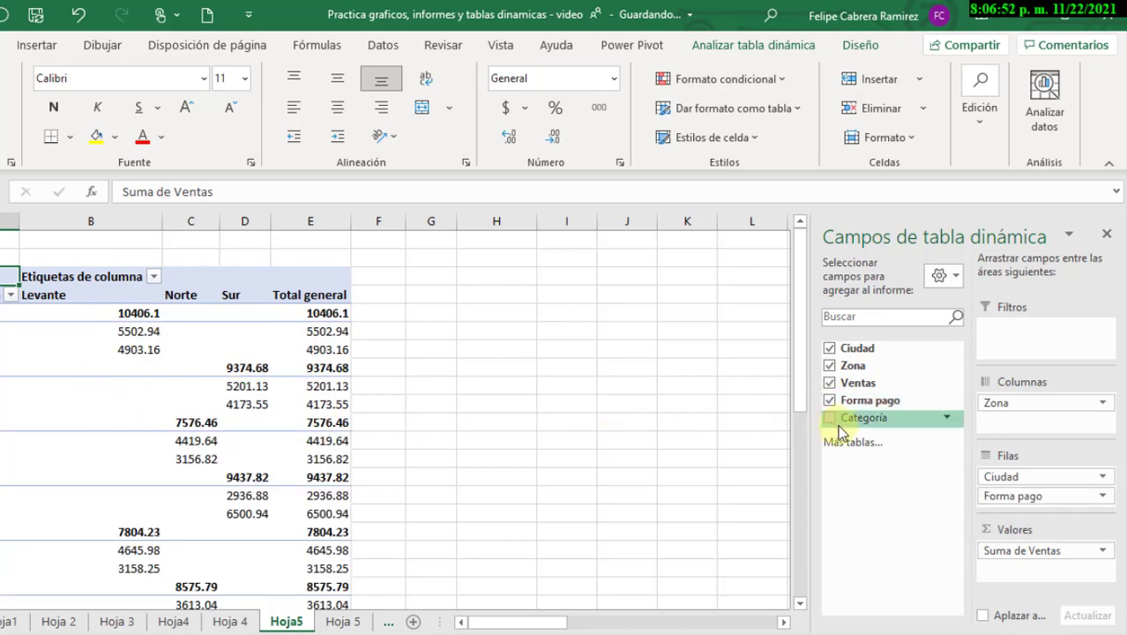
left_click(830, 418)
scroll(164, 426, "down", 4)
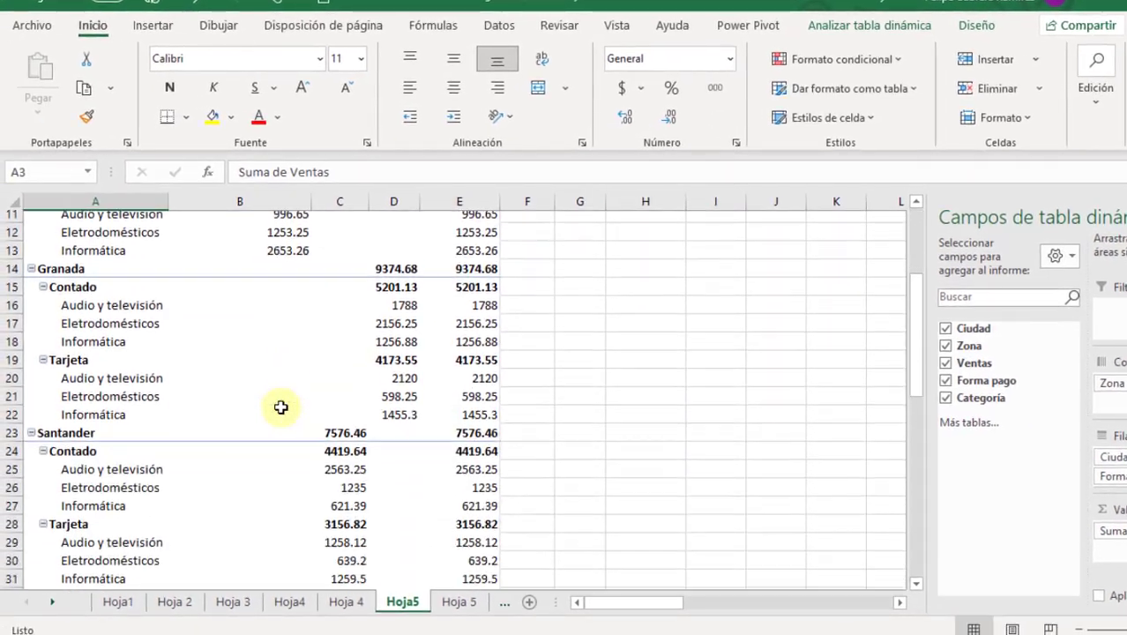
scroll(164, 426, "down", 3)
scroll(281, 407, "up", 6)
scroll(281, 406, "up", 1)
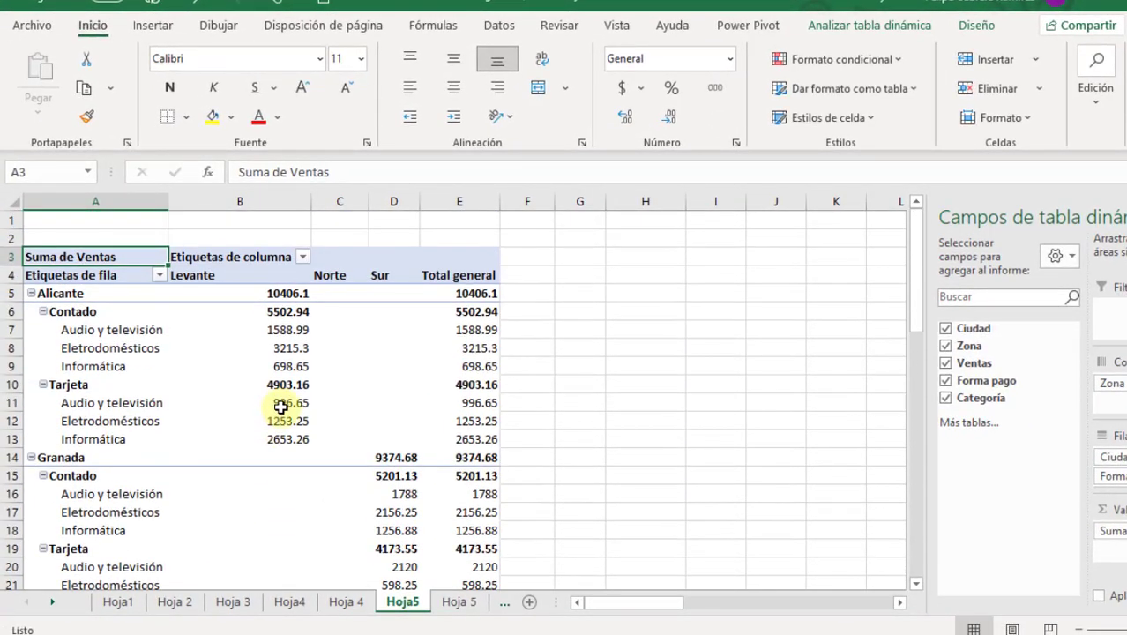
mouse_move(281, 407)
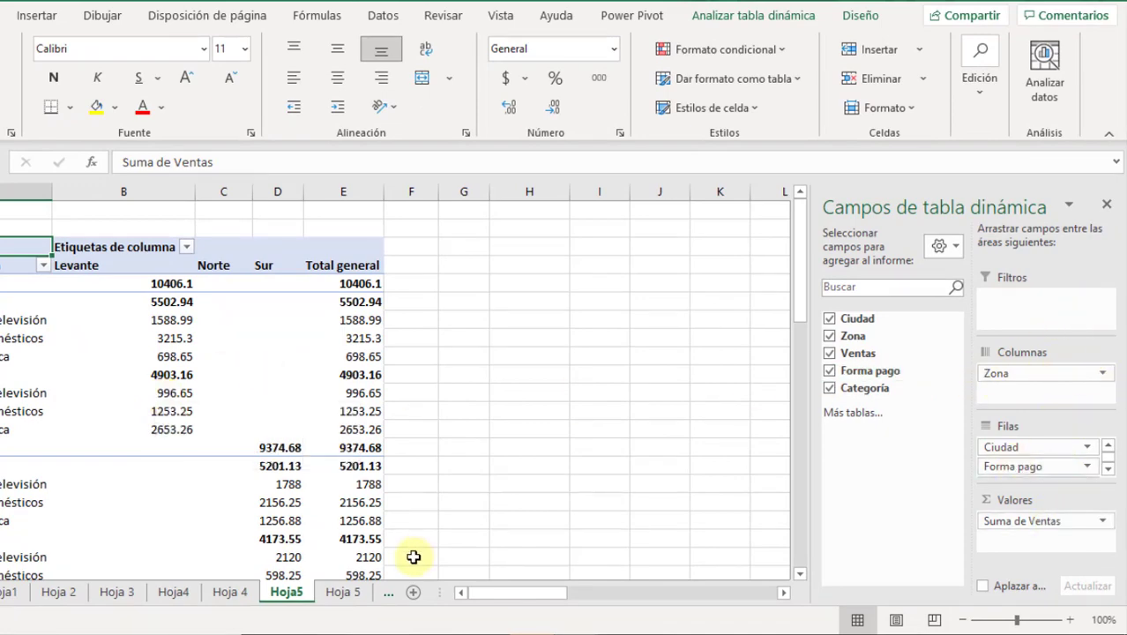
left_click(390, 595)
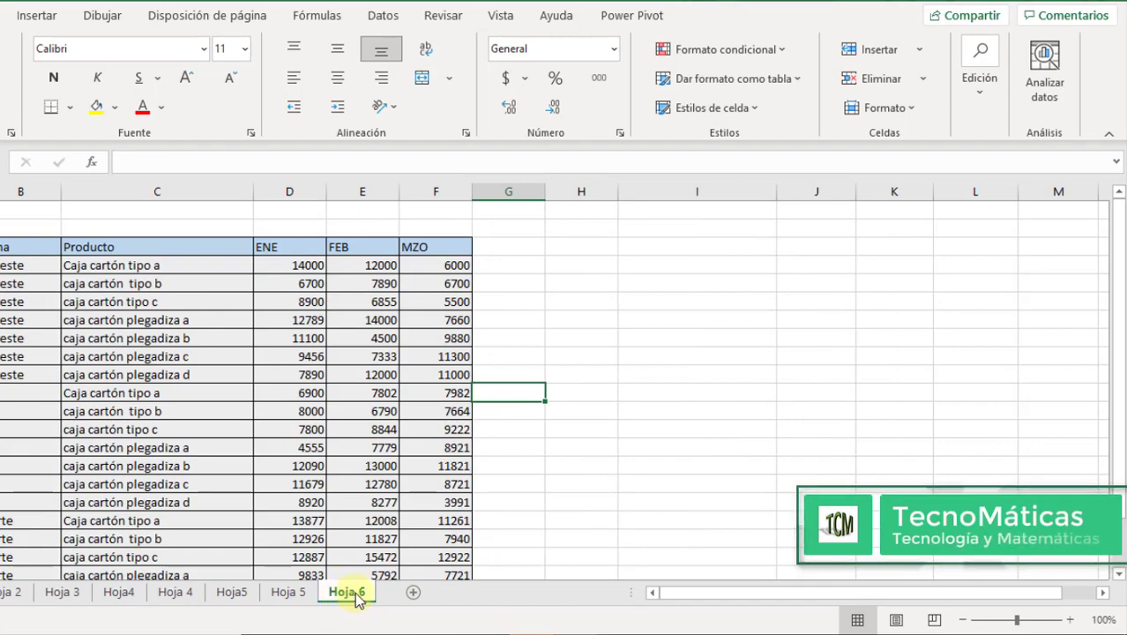
Step: On Hoja 6, select cell H3 and expand the PivotTable options under Insertar > Tablas
left_click(428, 398)
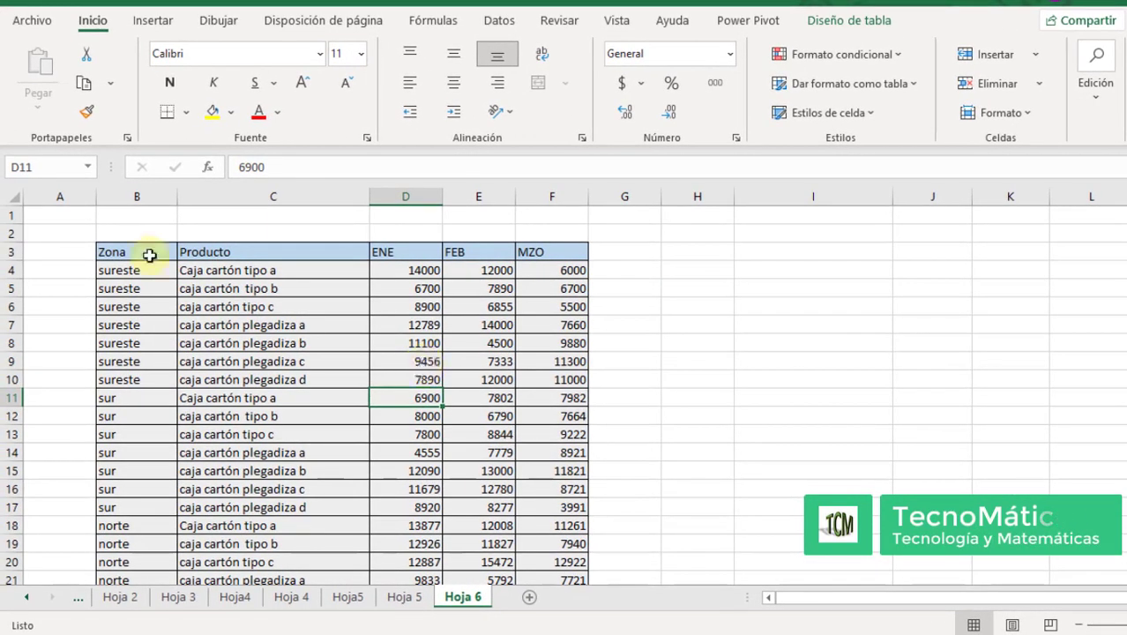
left_click(154, 21)
left_click(694, 252)
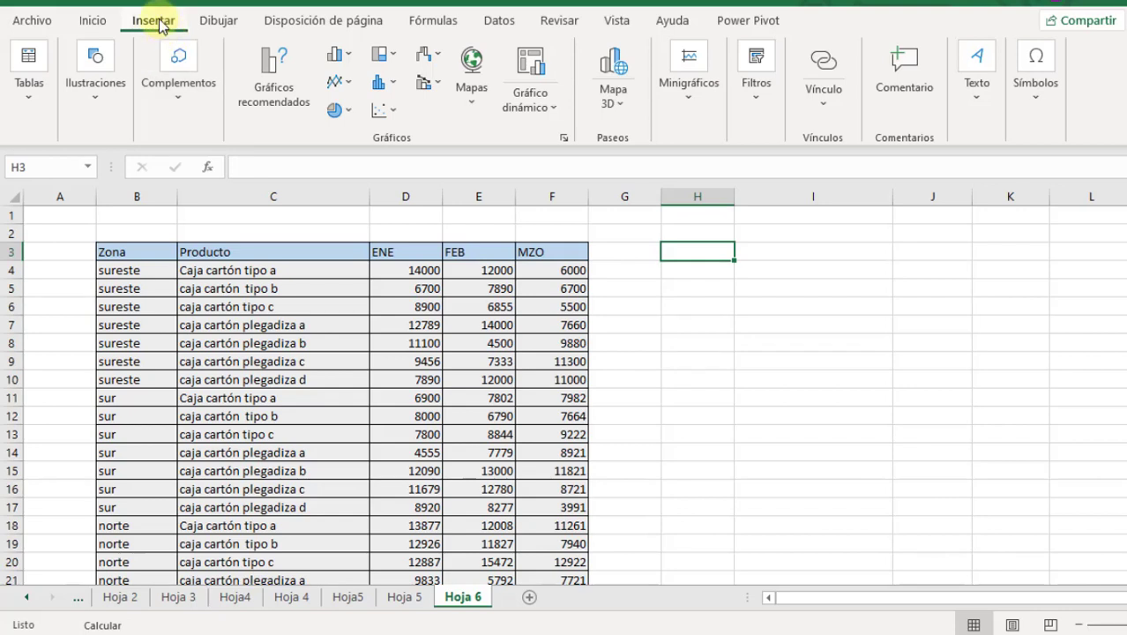
left_click(31, 107)
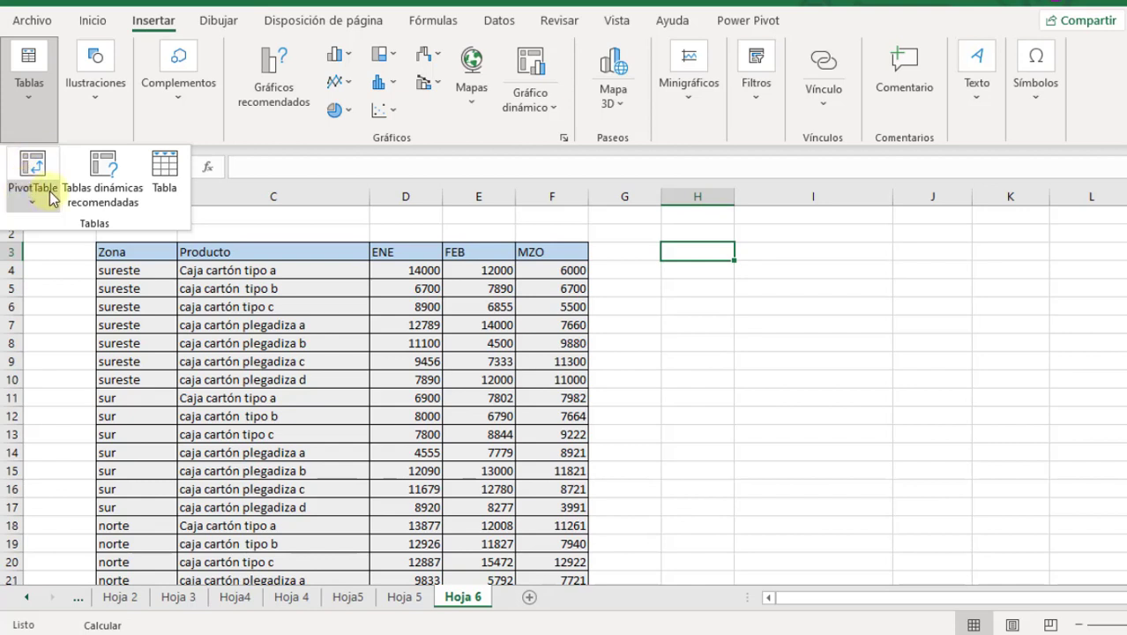
left_click(23, 209)
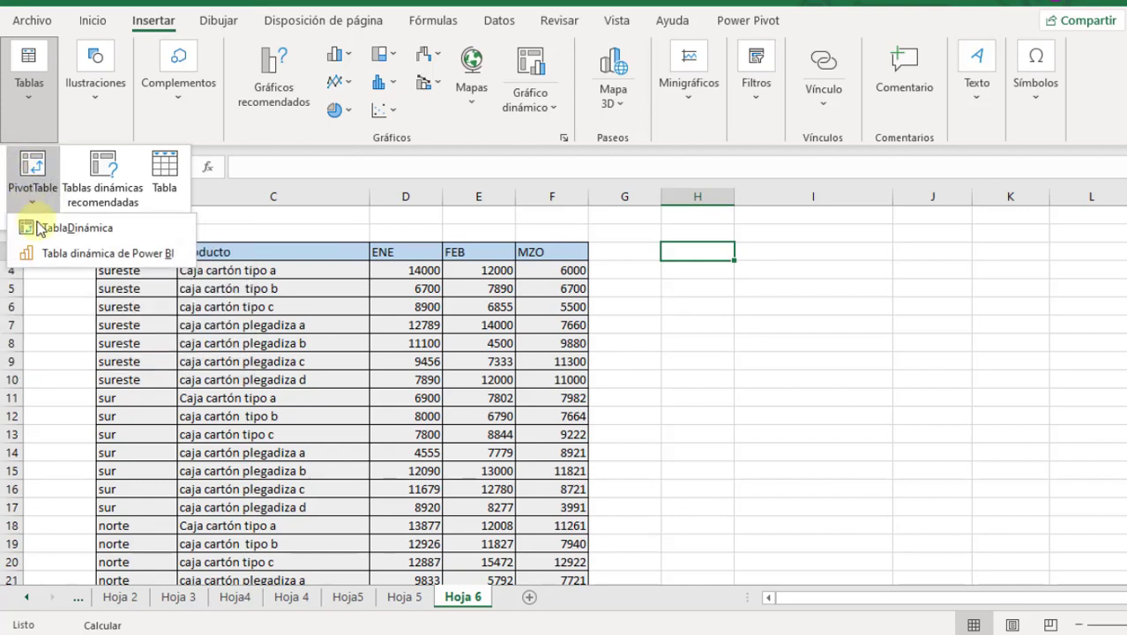
Step: Create an empty pivot table at 'Hoja 6'!$H$3 using Tabla4 as the source range
left_click(70, 231)
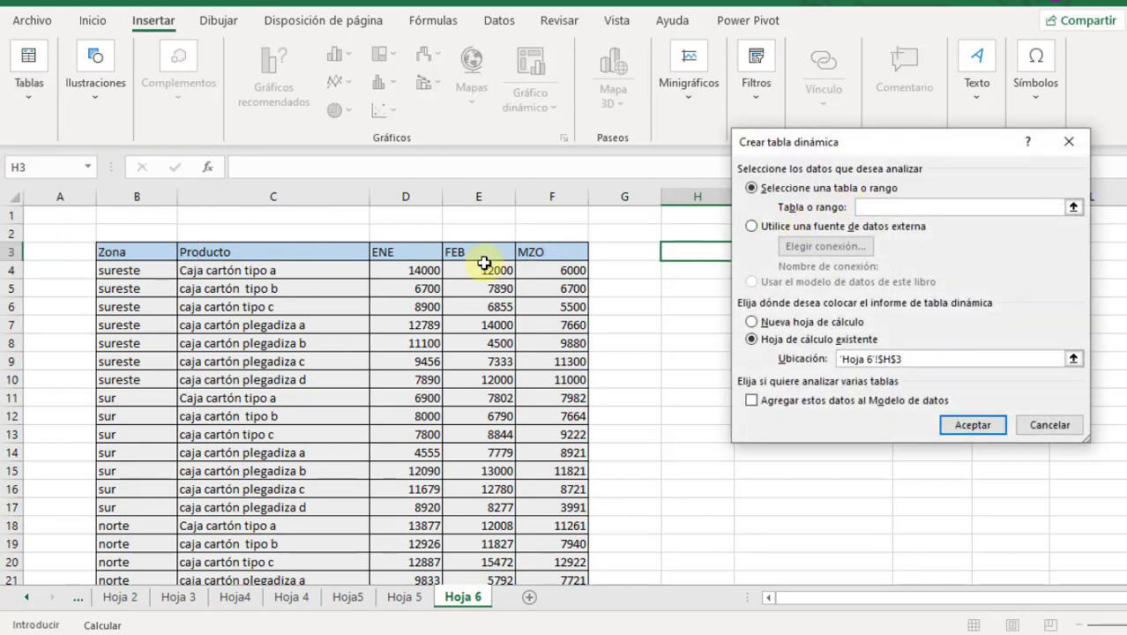
mouse_move(131, 252)
left_mouse_down()
mouse_move(553, 280)
mouse_move(562, 616)
mouse_move(569, 512)
left_mouse_up()
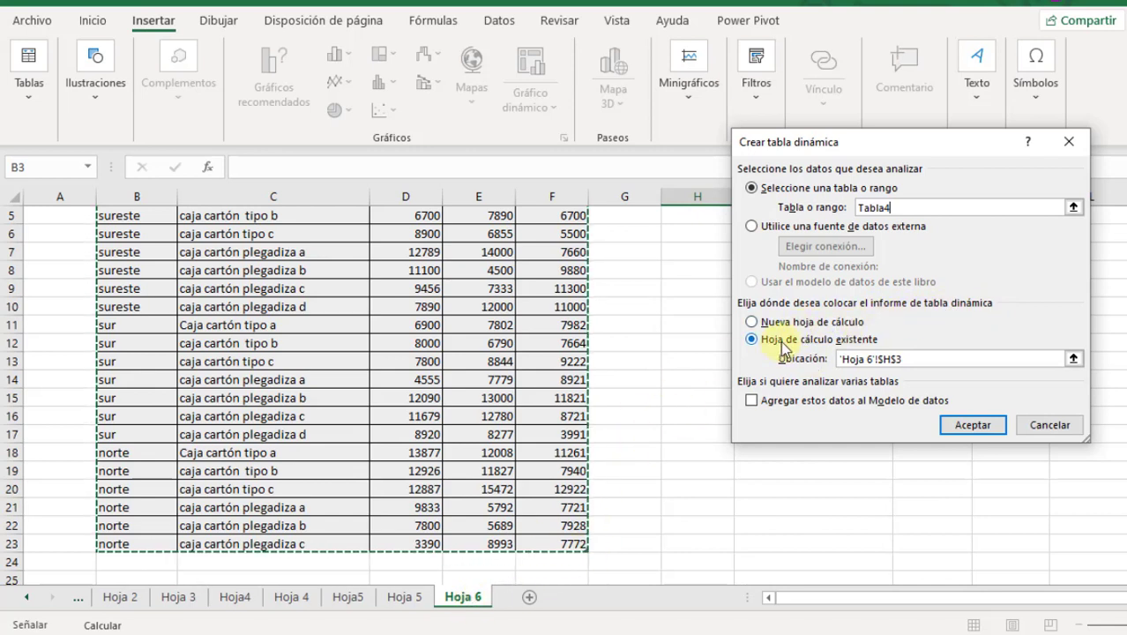
left_click(972, 427)
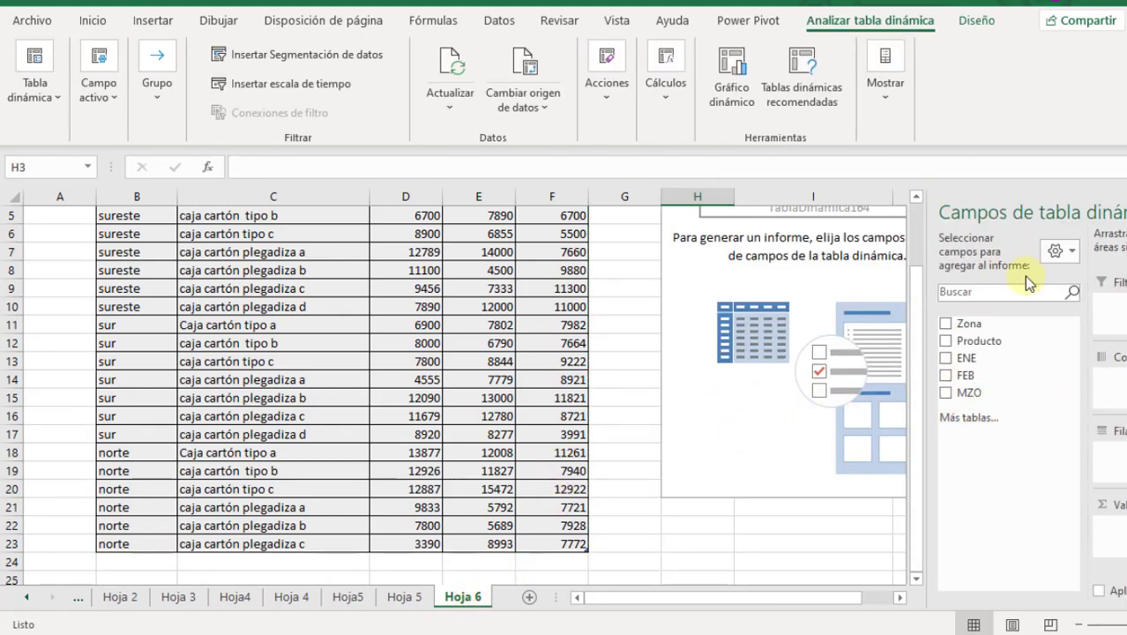
Step: Add ENE, FEB and MZO as summed values and Zona as the row field
scroll(734, 459, "up", 1)
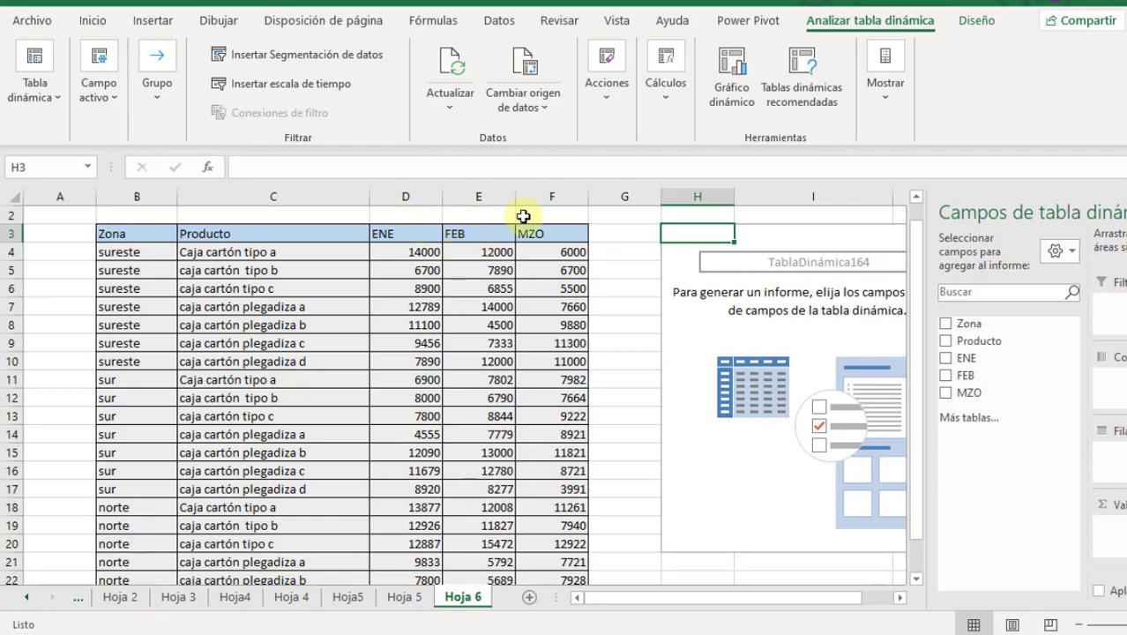
left_click(945, 358)
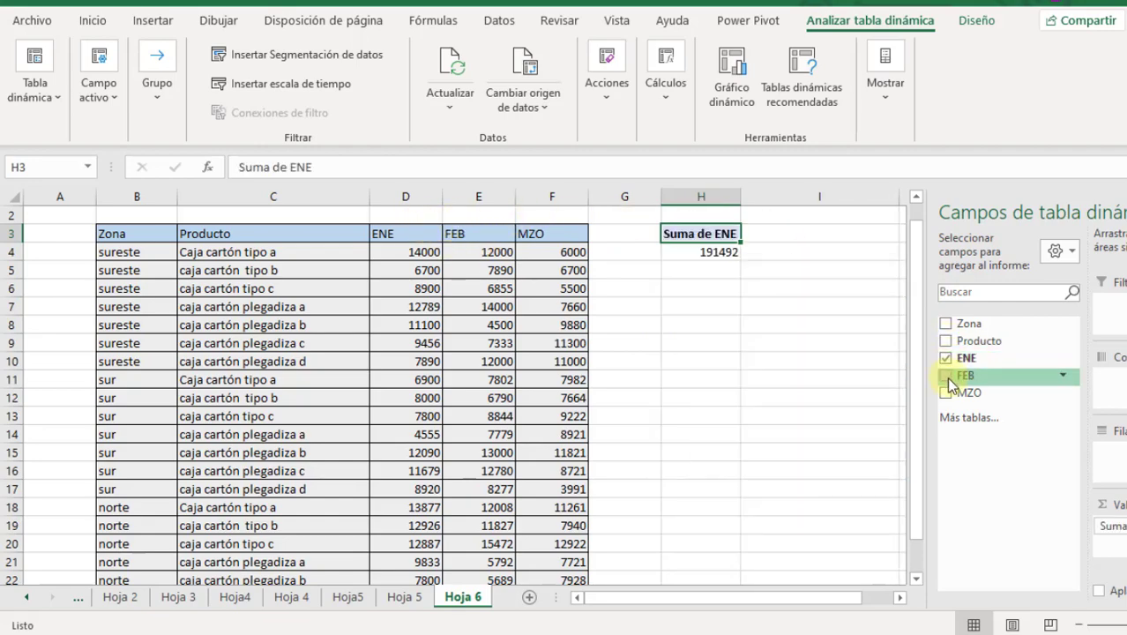
left_click(946, 376)
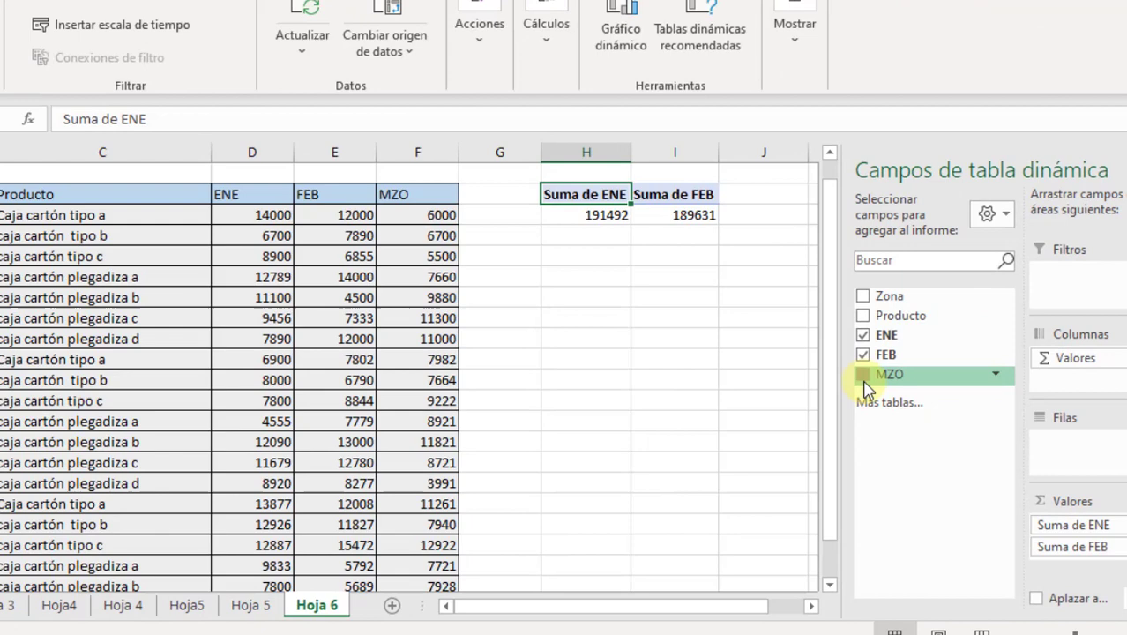
left_click(864, 375)
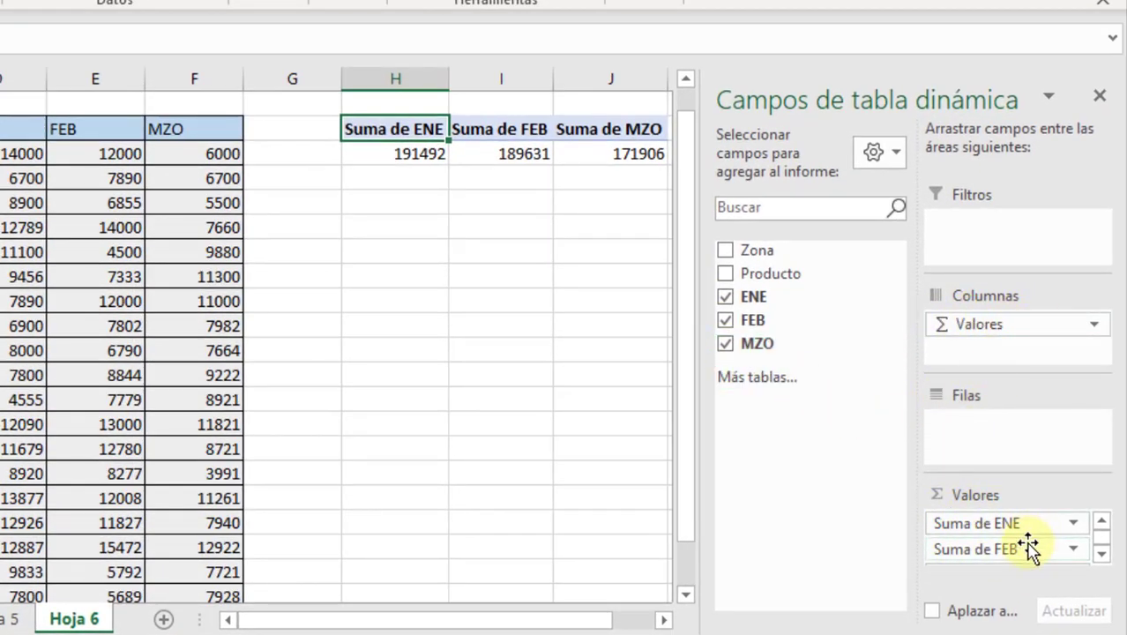
scroll(1028, 542, "down", 1)
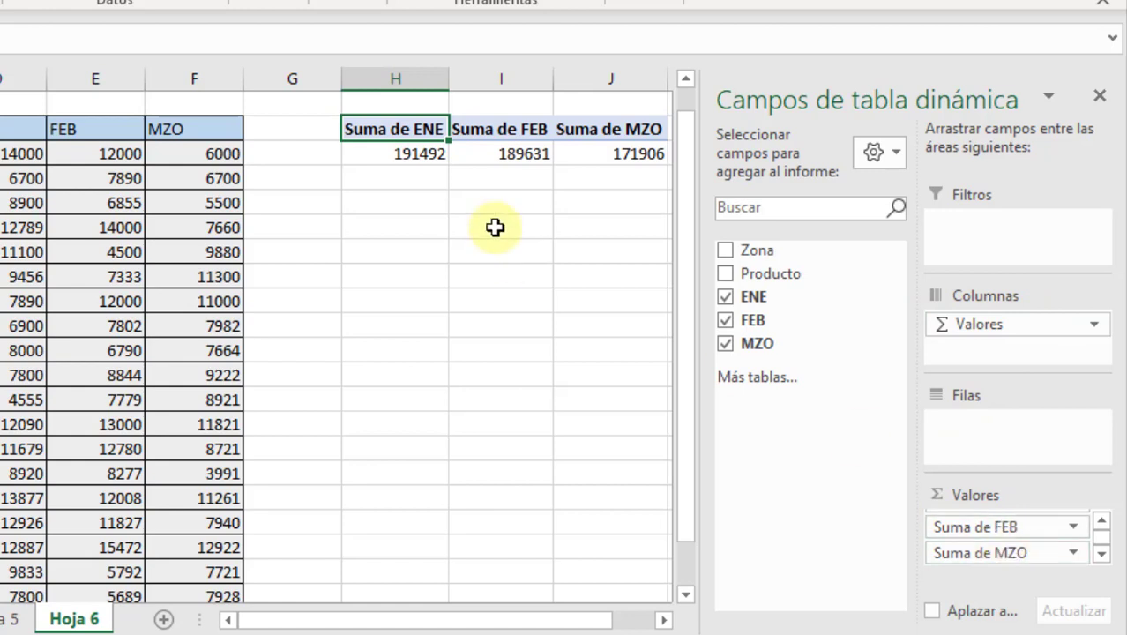
mouse_move(467, 148)
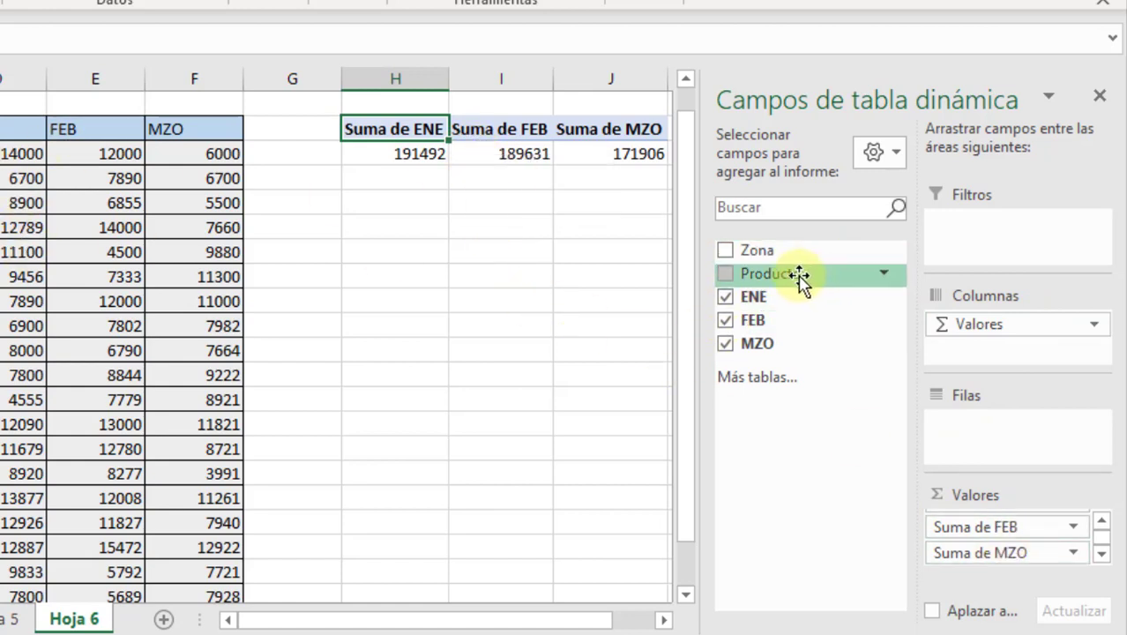
left_click(724, 252)
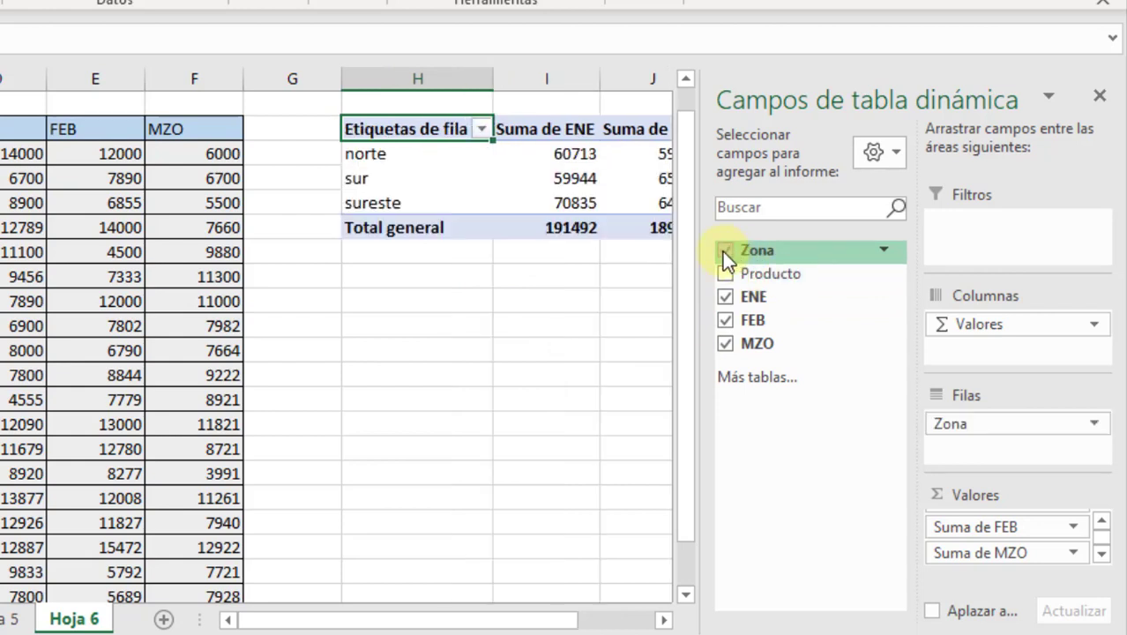
left_click_drag(397, 620, 473, 620)
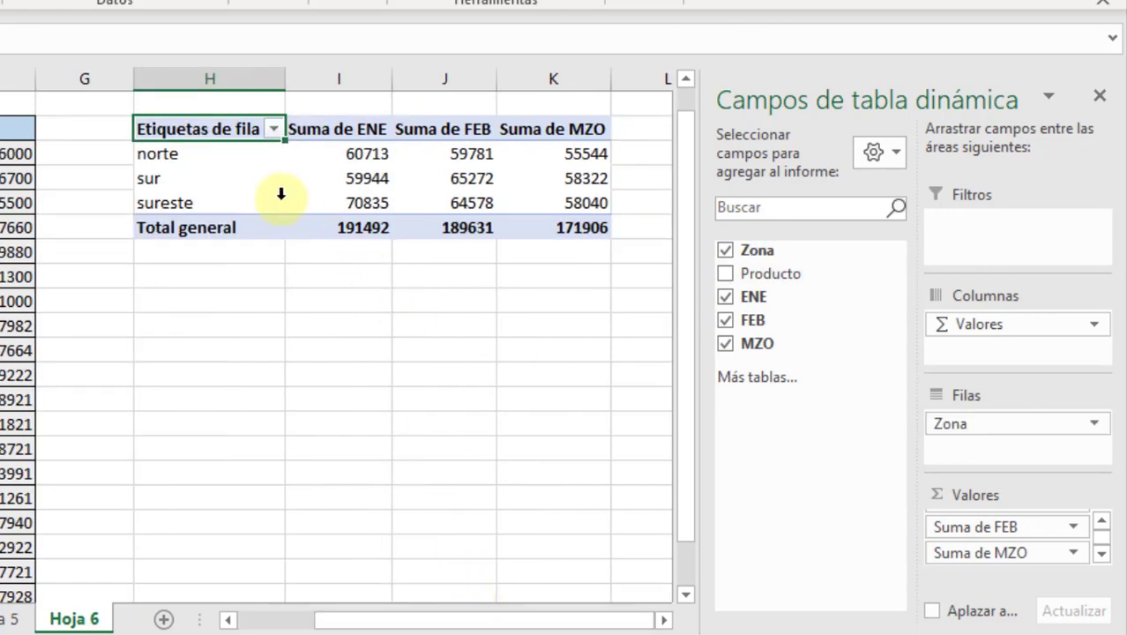
left_click(274, 129)
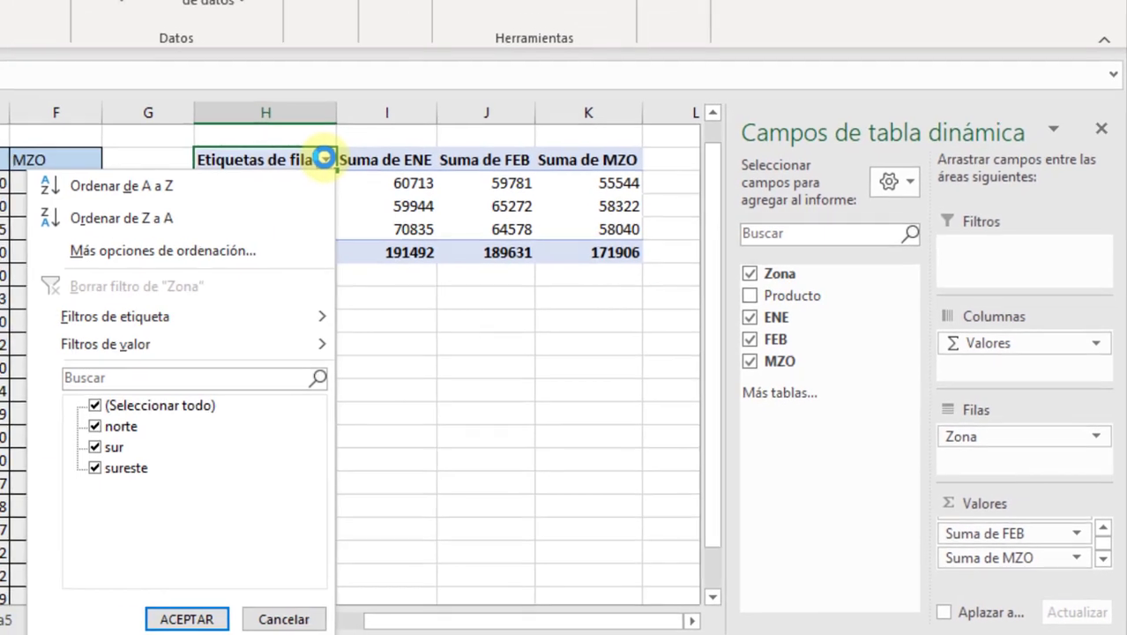
left_click(104, 448)
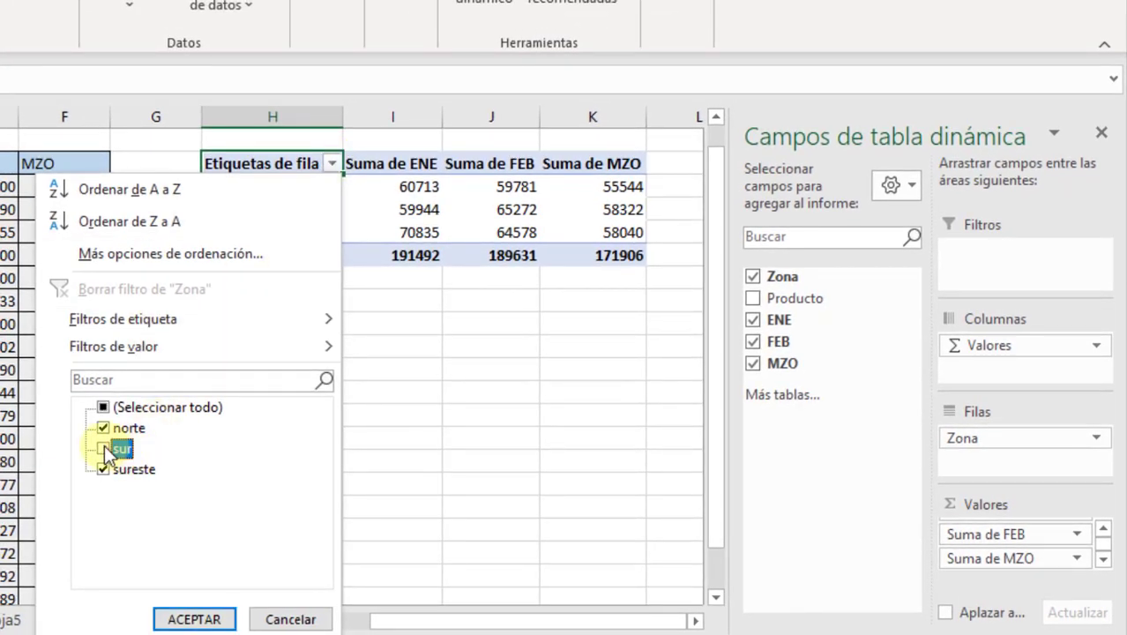
left_click(194, 620)
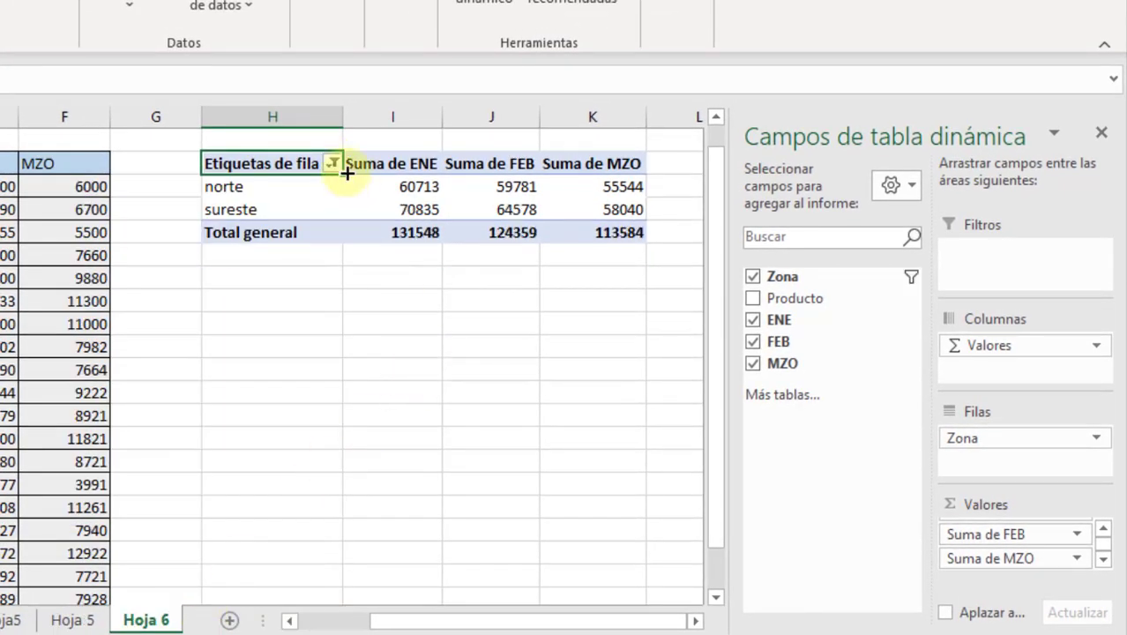
mouse_move(336, 165)
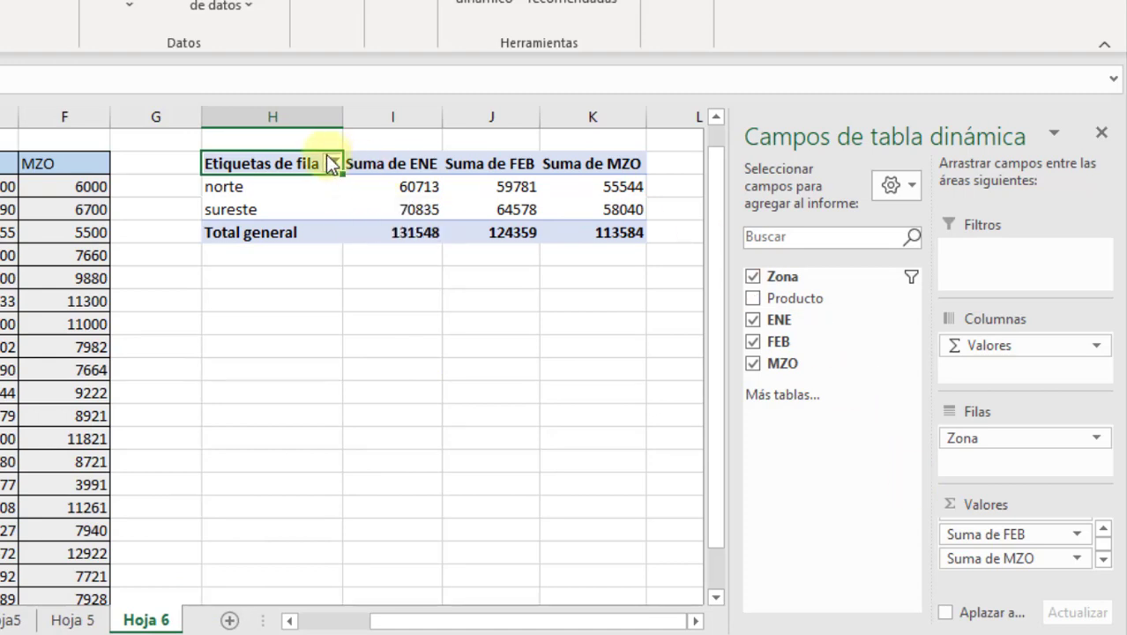
left_click(332, 165)
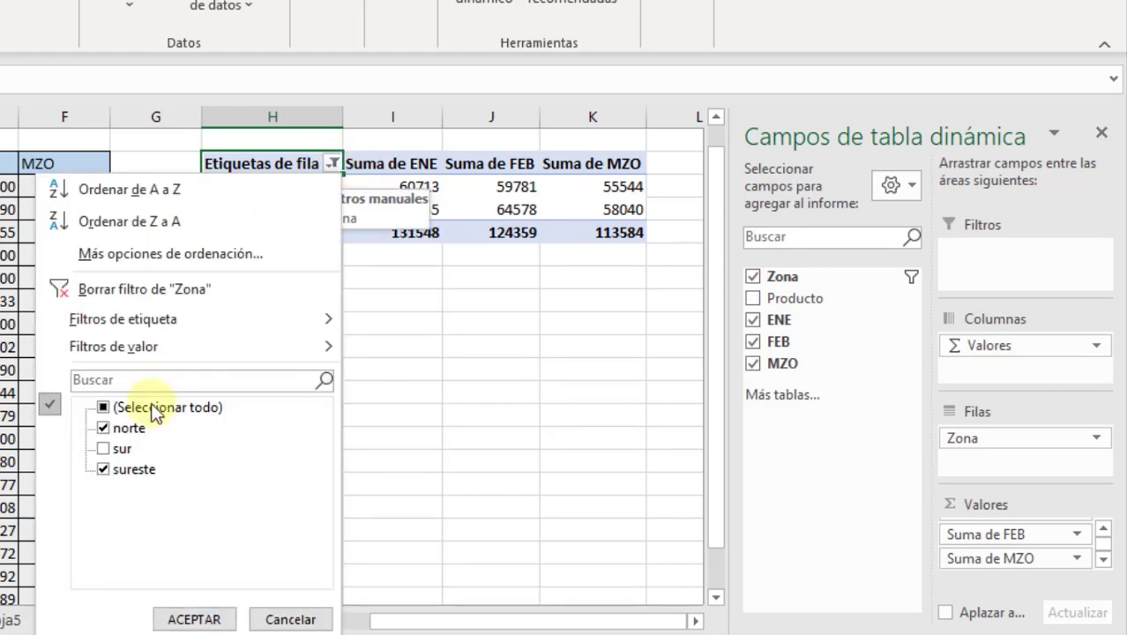
left_click(102, 449)
left_click(195, 617)
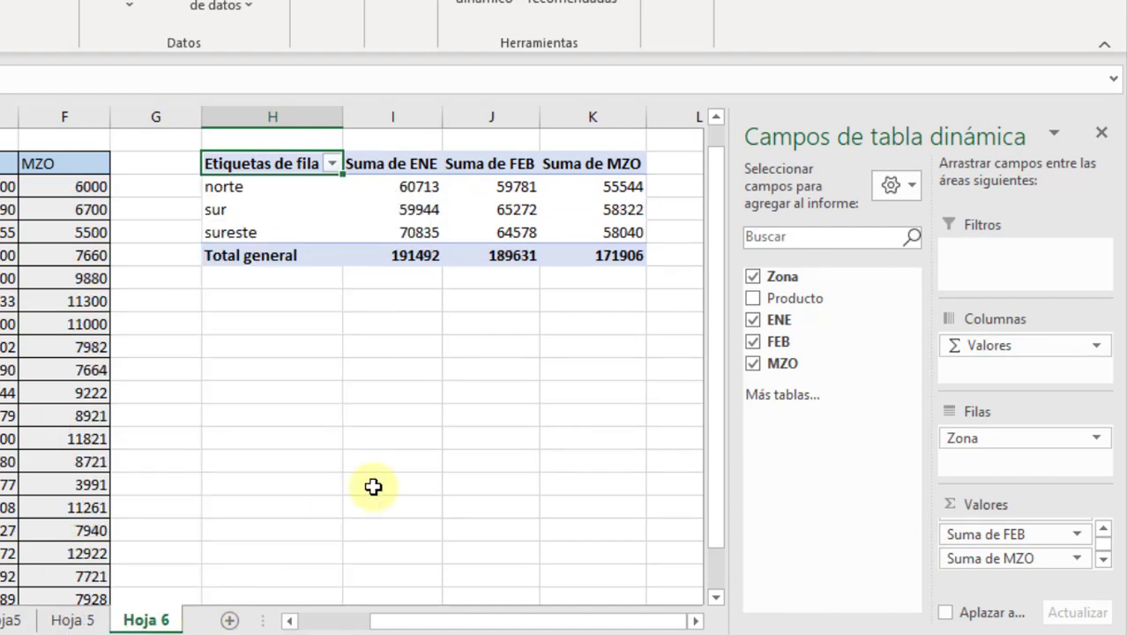
Step: Add Producto under each zone and remove FEB and MZO, leaving only Suma de ENE
left_click_drag(776, 319, 778, 323)
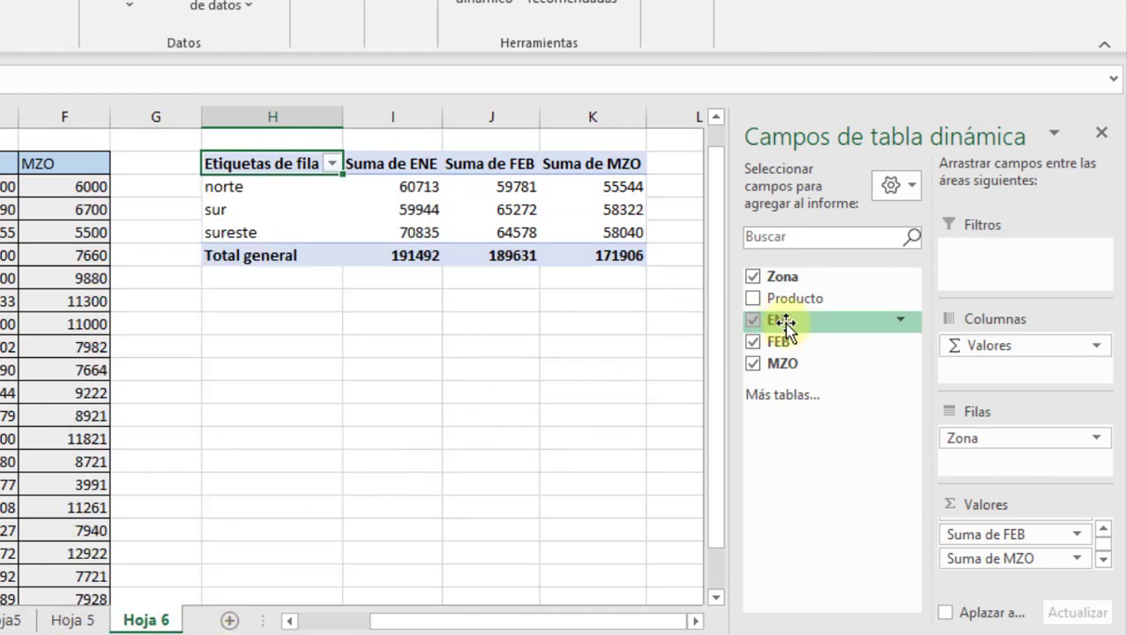
left_click(754, 298)
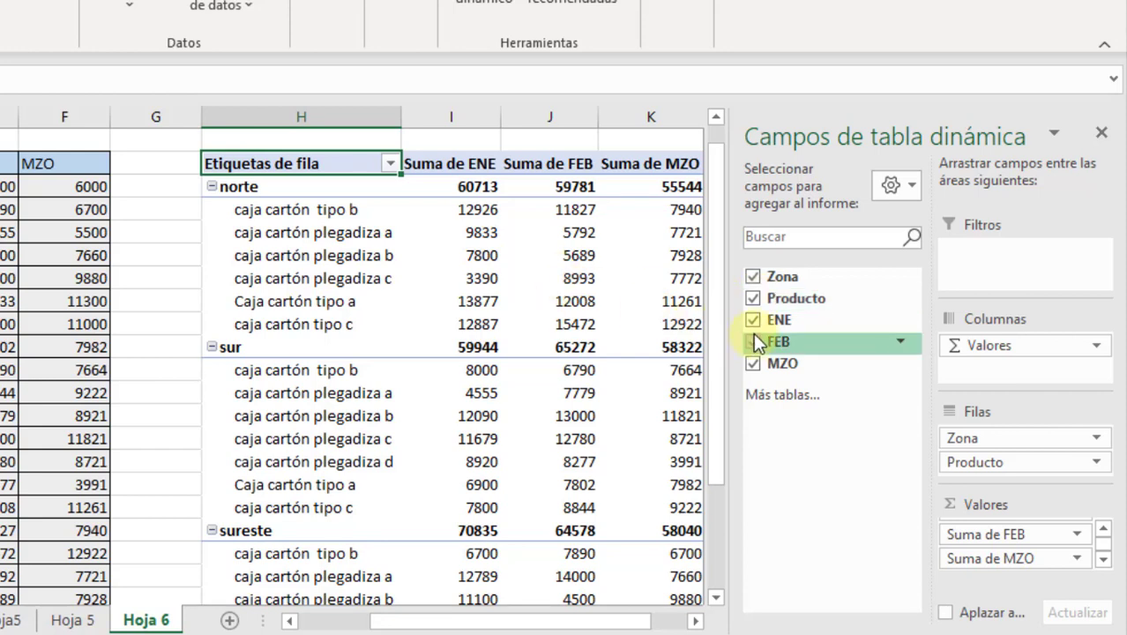
left_click(754, 337)
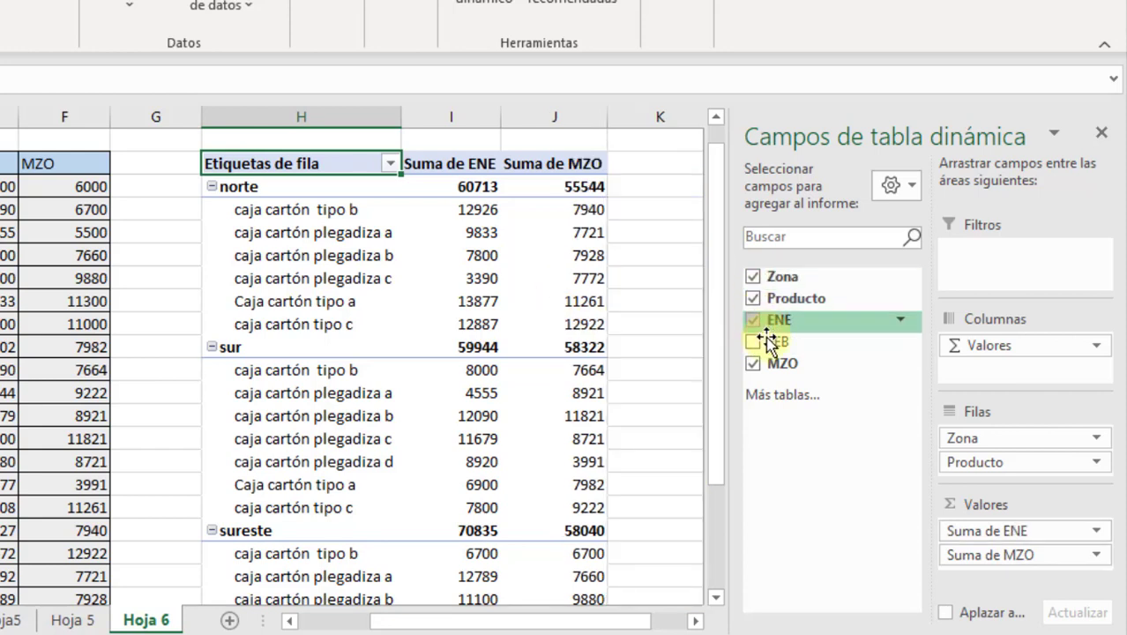
left_click(752, 364)
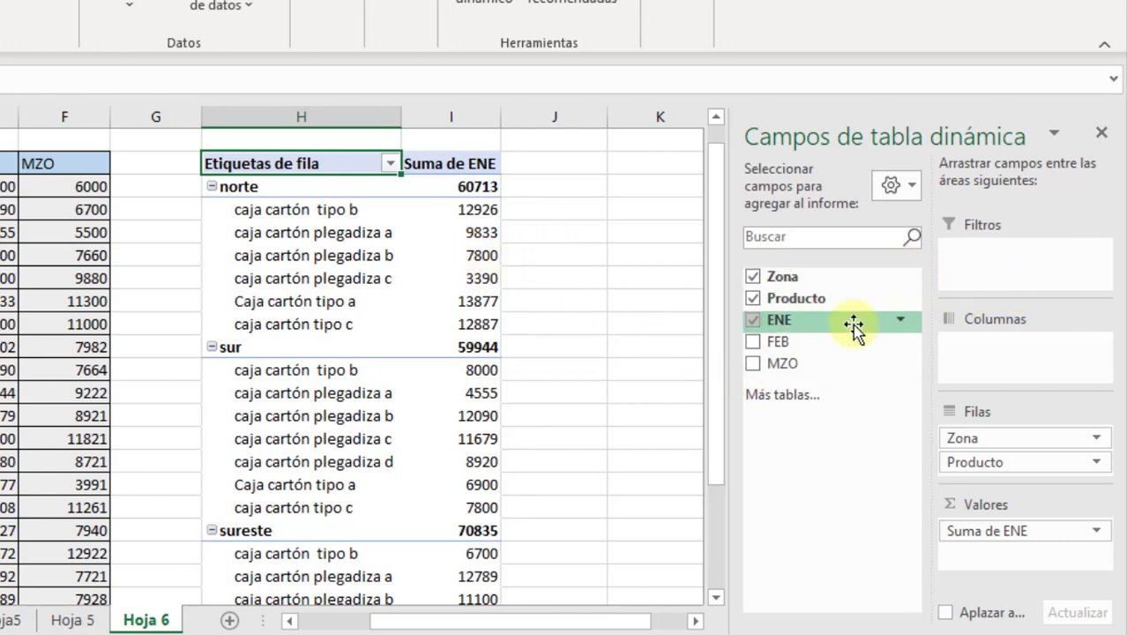
left_click_drag(754, 364, 978, 363)
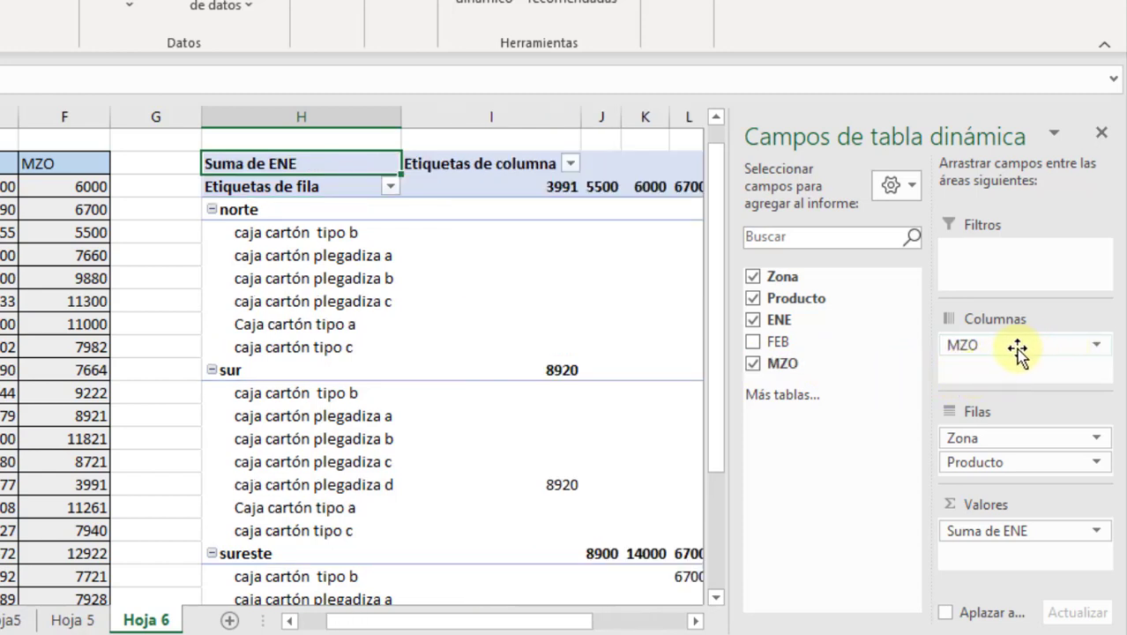
mouse_move(1074, 345)
left_mouse_down()
mouse_move(916, 371)
mouse_move(793, 369)
left_mouse_up()
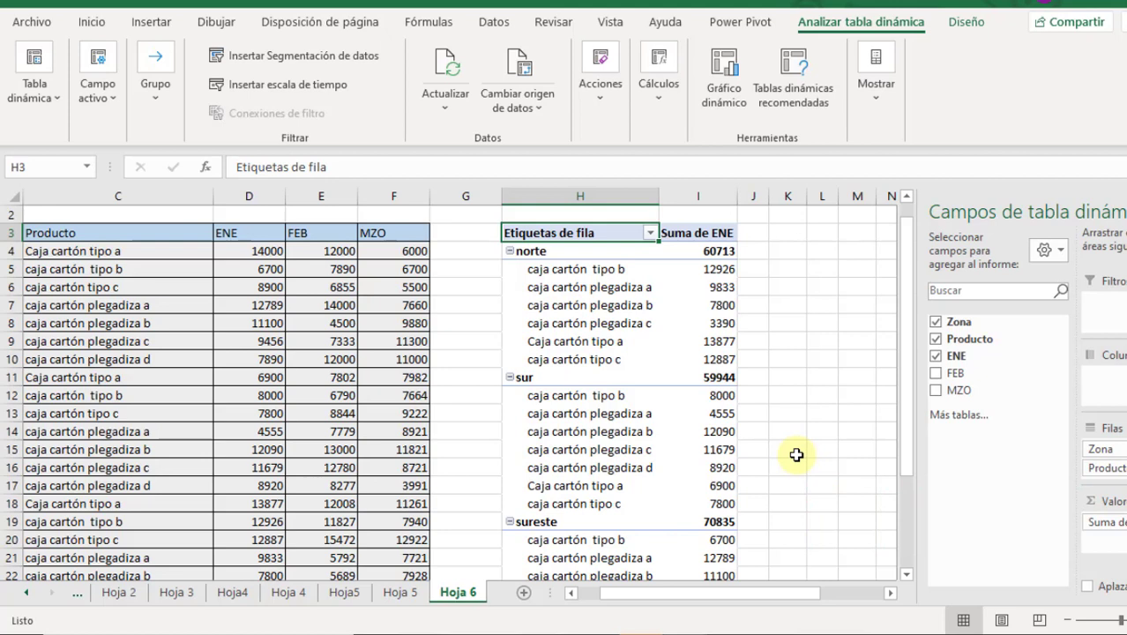
mouse_move(731, 355)
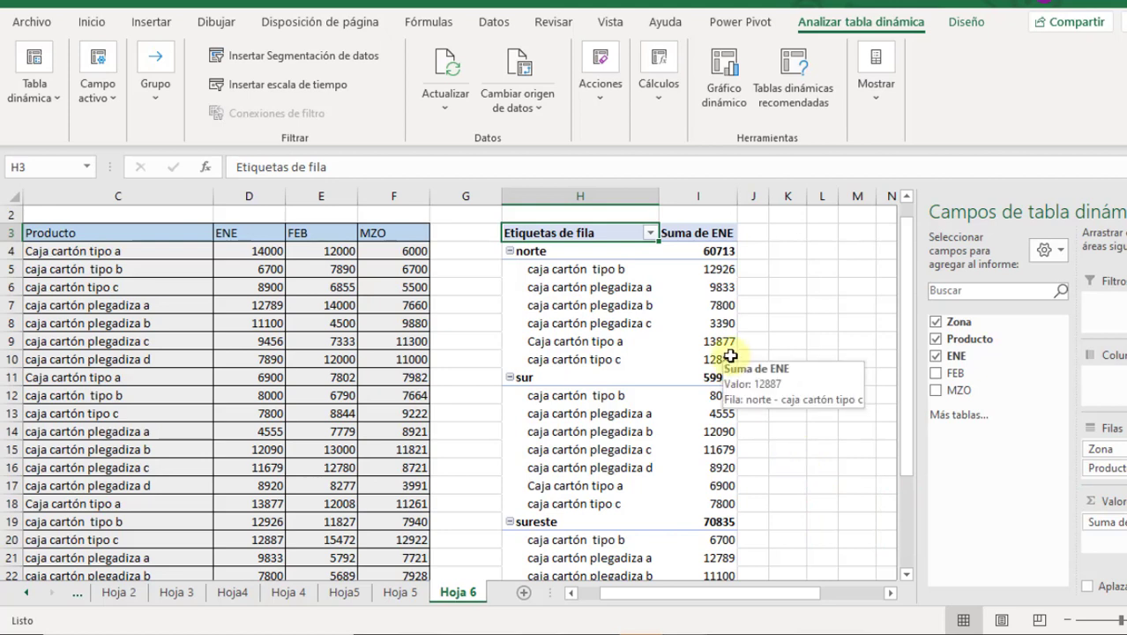